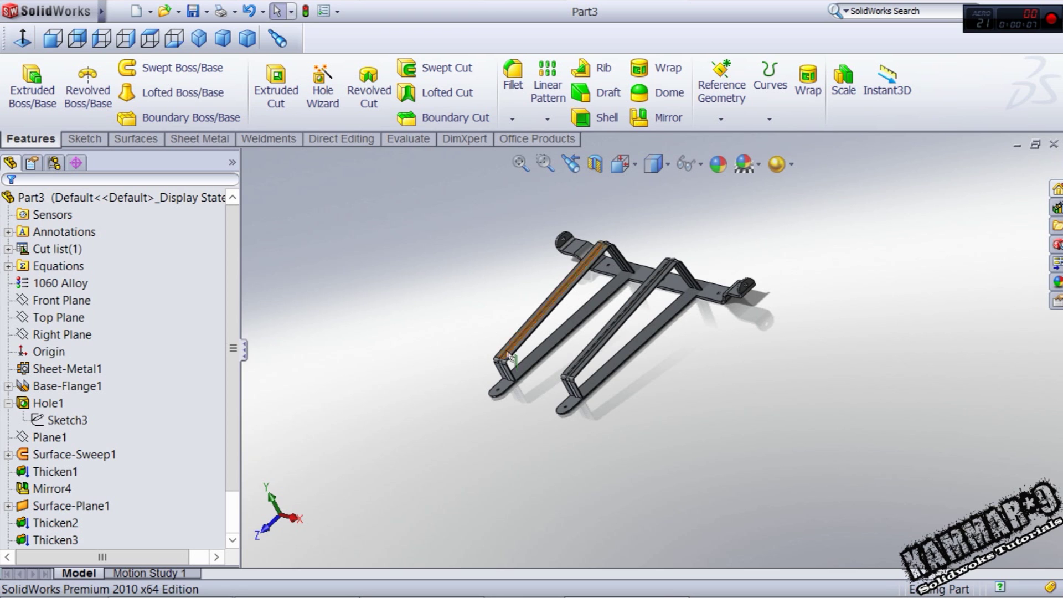
middle_click_drag(512, 356, 516, 328)
scroll(620, 272, "down", 2)
left_click(620, 272)
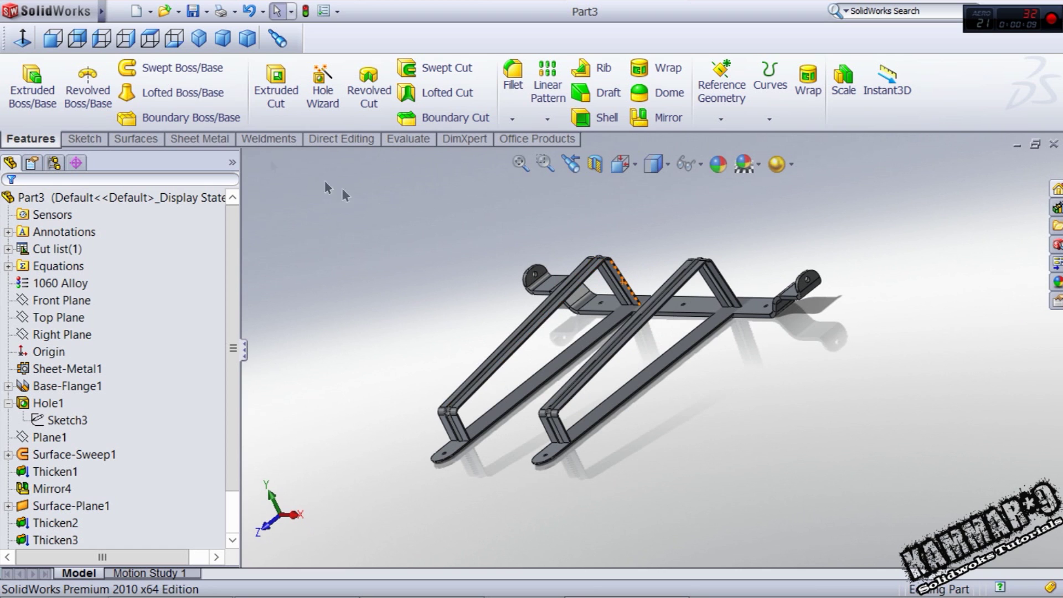
Step: Create a new part and sketch a circle about 135 mm in diameter, centred on the origin of the Top Plane
left_click(137, 11)
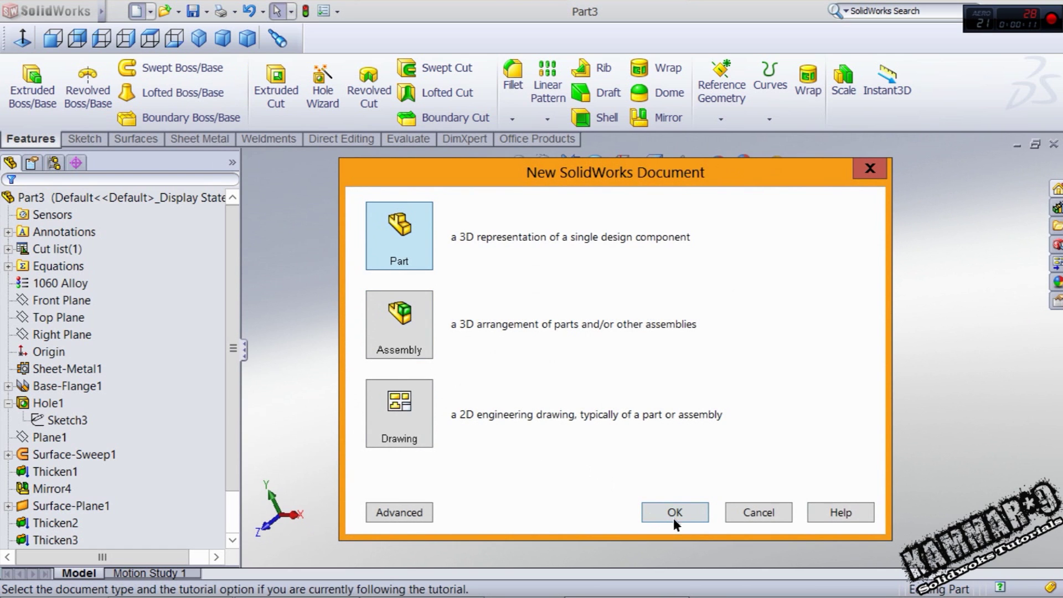
left_click(675, 512)
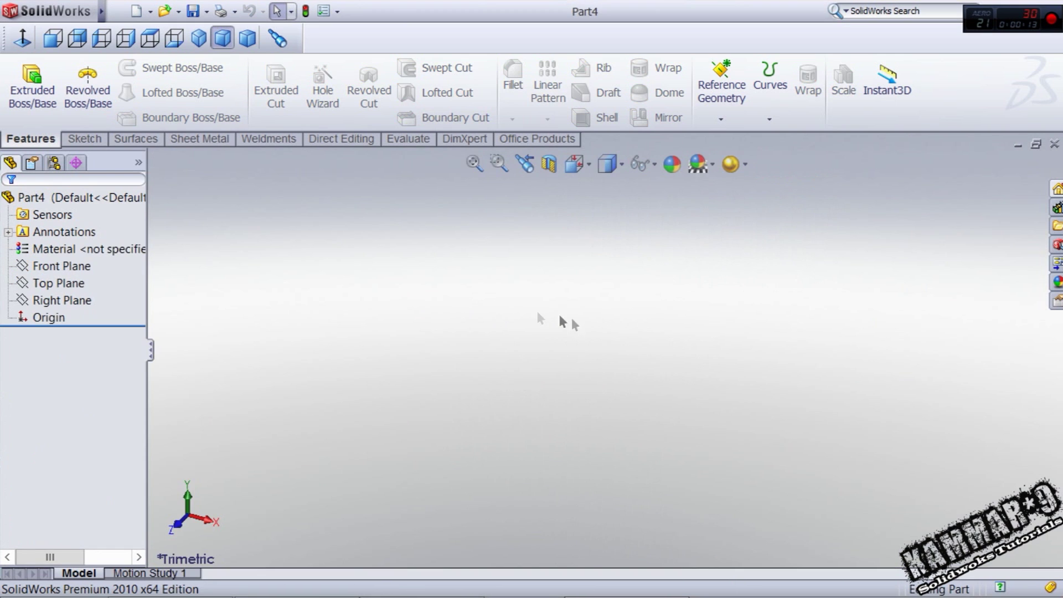
left_click(62, 283)
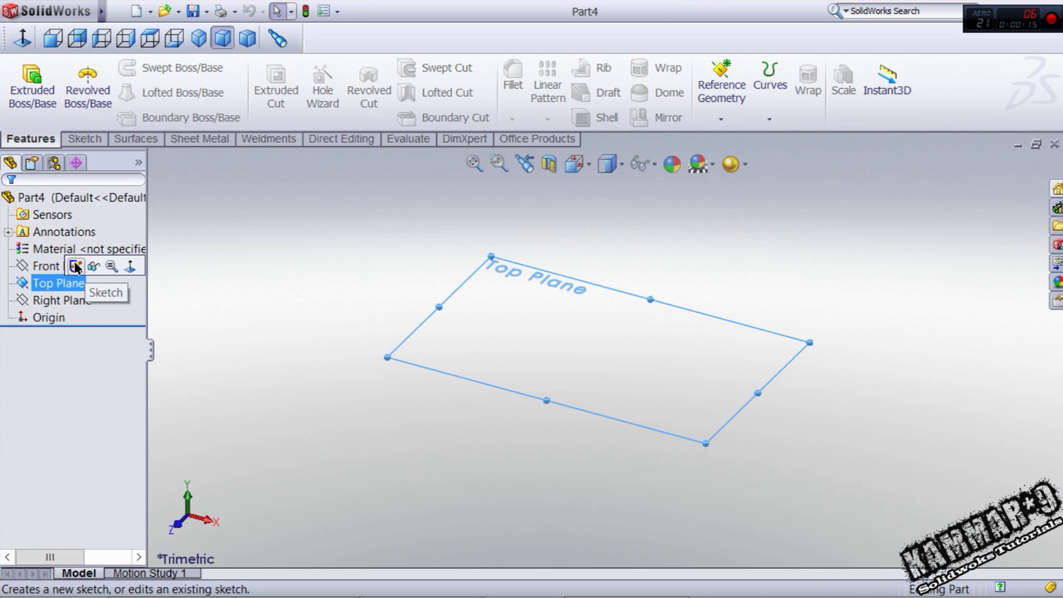
left_click(108, 268)
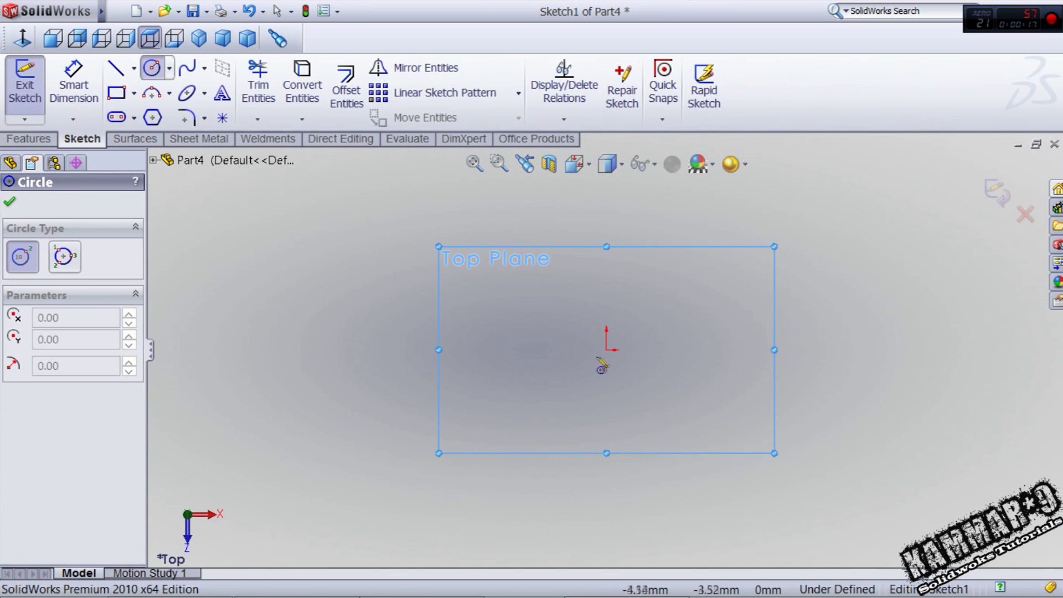
left_click(607, 350)
left_click(636, 476)
Step: Dimension the circle's diameter and set it to 280 mm
right_click_drag(812, 313, 795, 244)
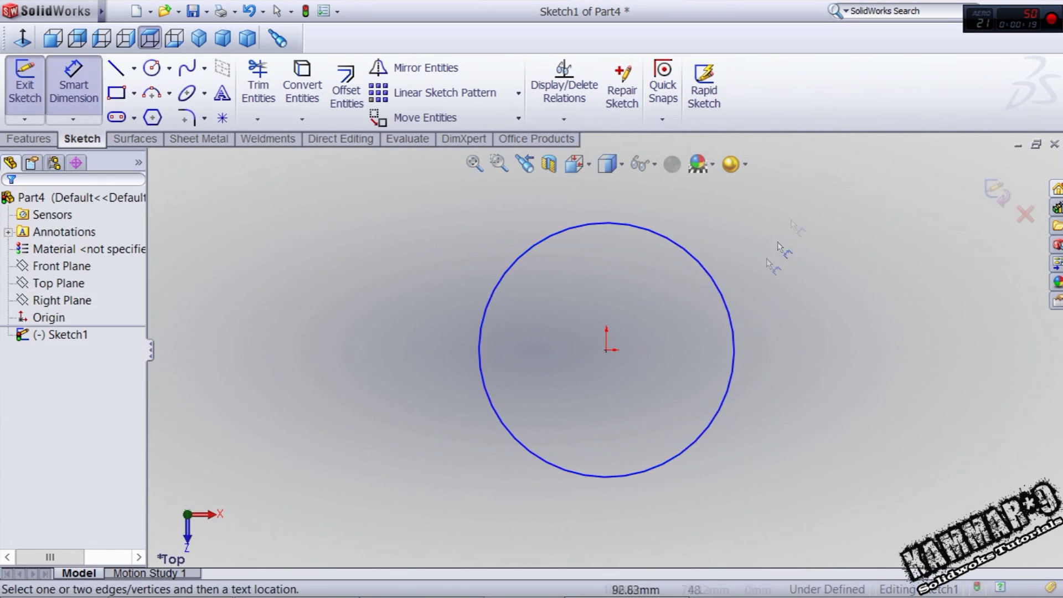
left_click(727, 322)
left_click(811, 332)
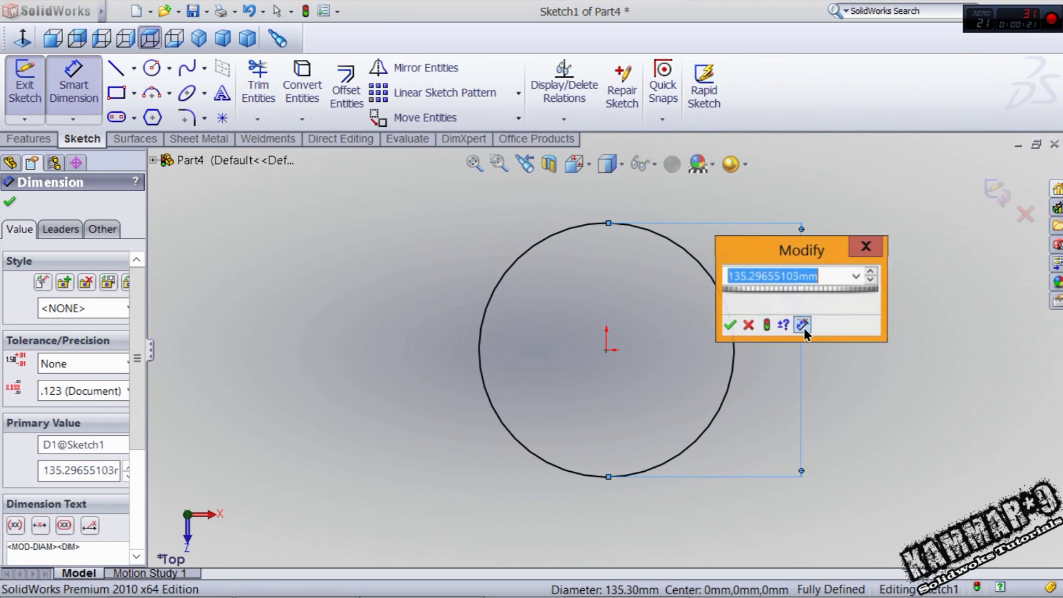
left_click(804, 328)
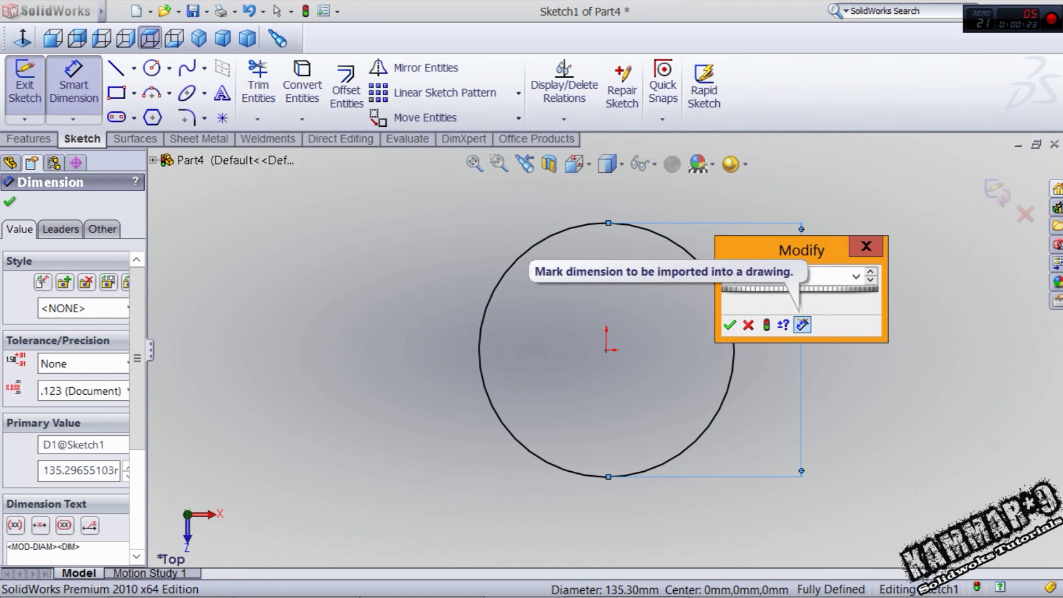
type("280")
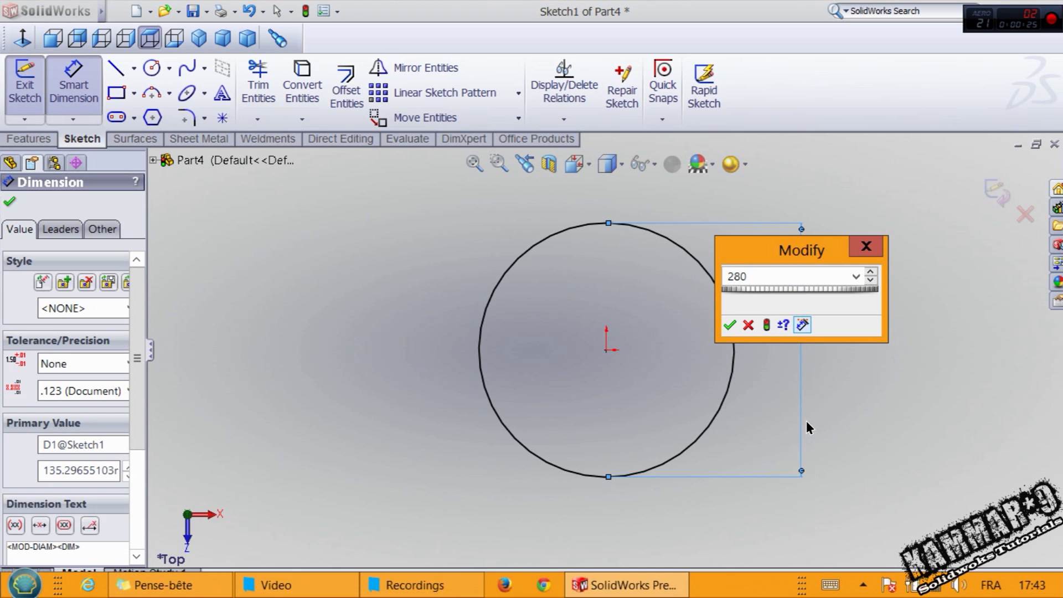
key("Return")
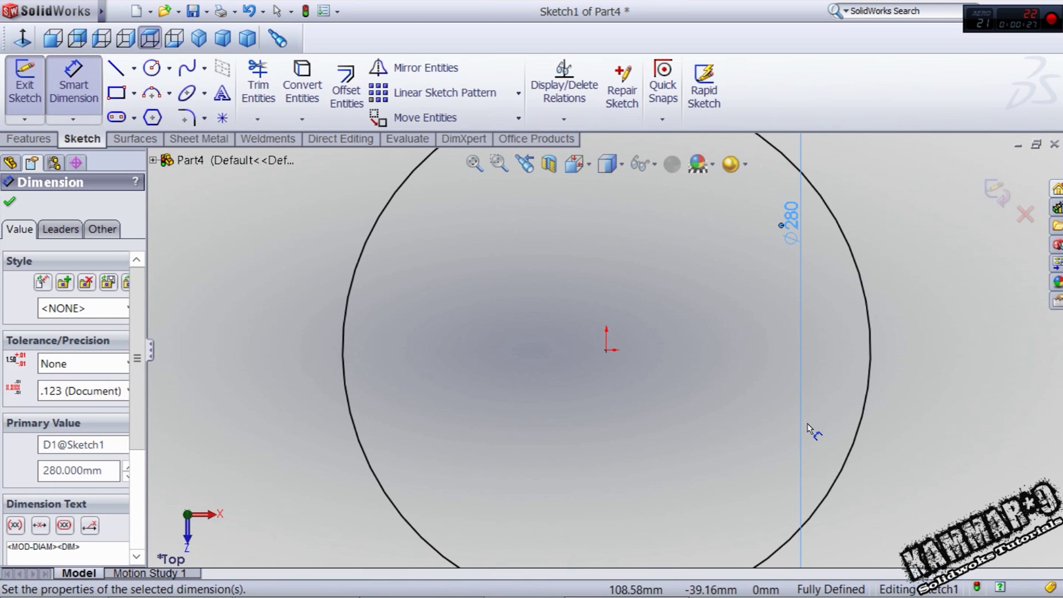
Step: Extrude the circle as a blind boss 18 mm thick from the sketch plane
scroll(904, 198, "up", 3)
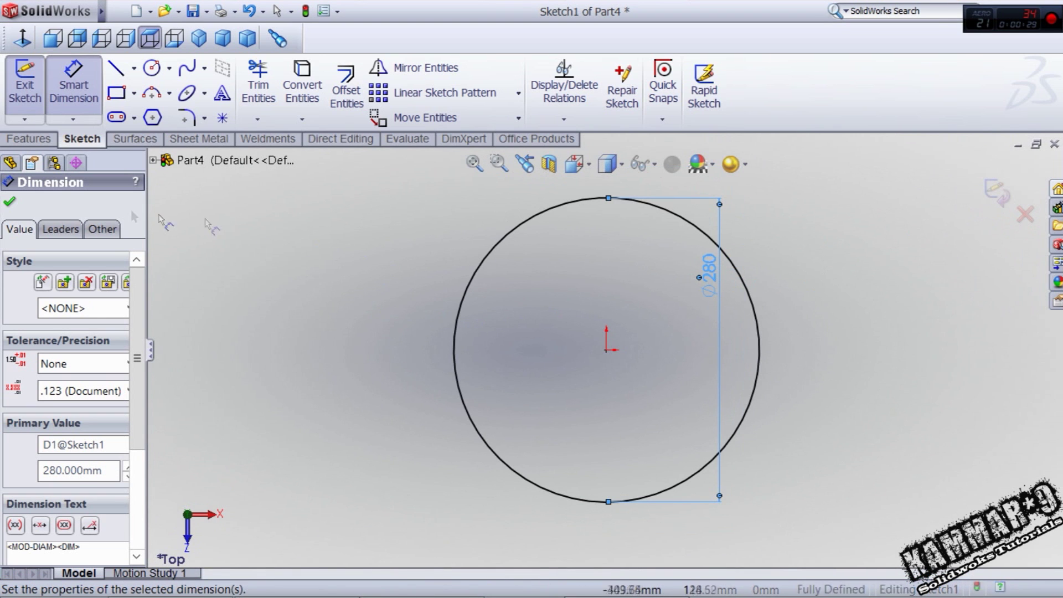
left_click(30, 139)
left_click(32, 88)
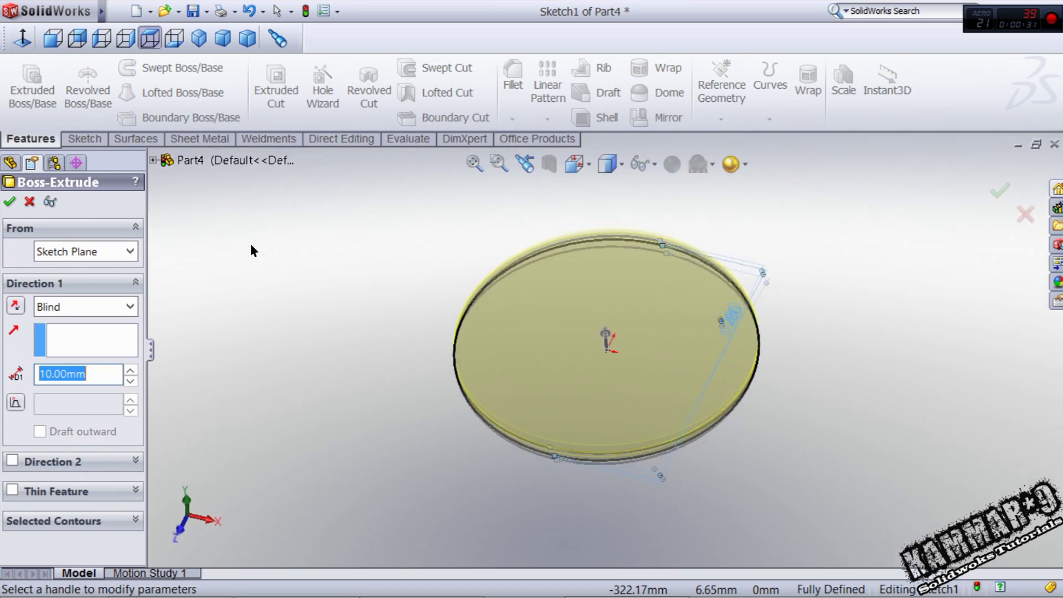
type("18")
key("Return")
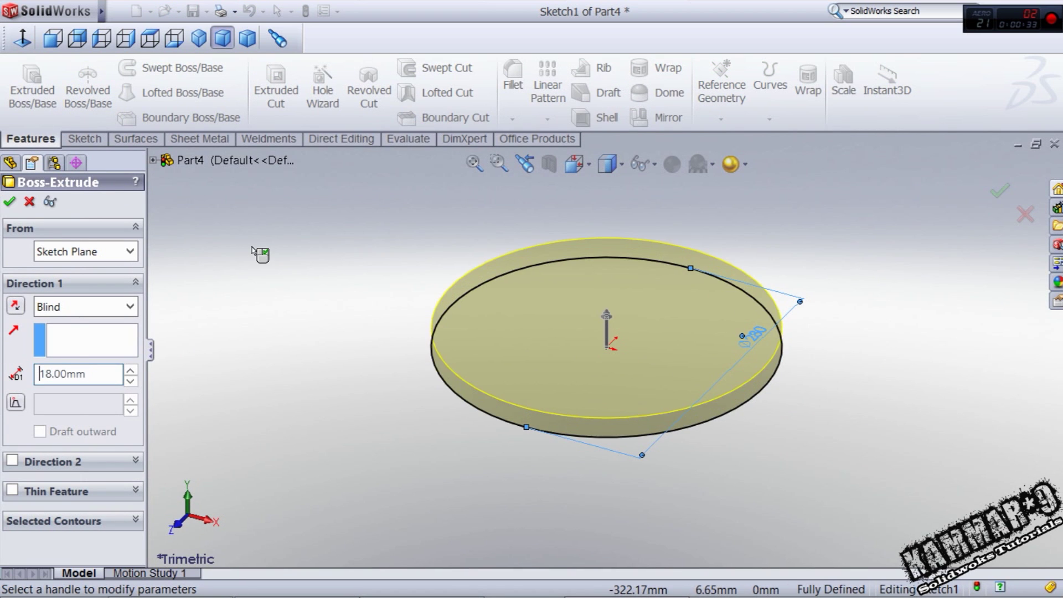
left_click(10, 202)
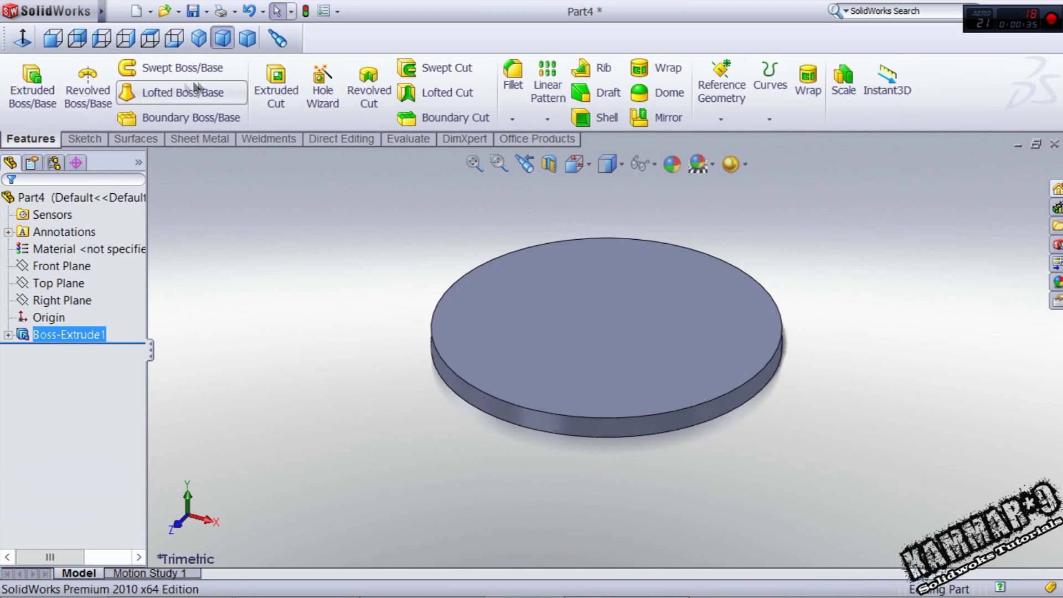
Step: Fillet the upper circular edge of the disc with a constant 10 mm radius
left_click(512, 75)
scroll(482, 361, "up", 3)
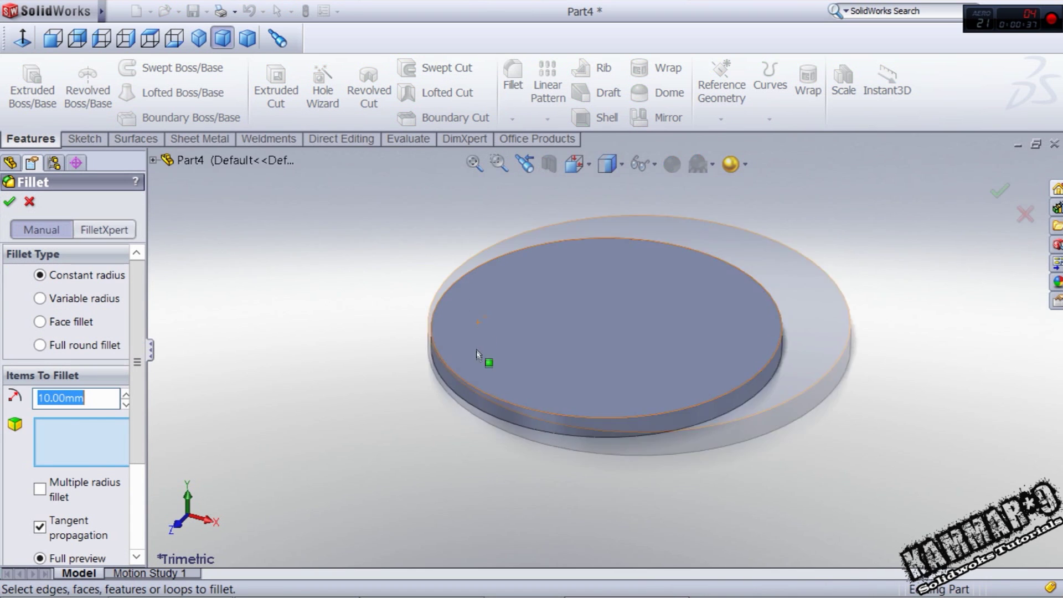
left_click(487, 411)
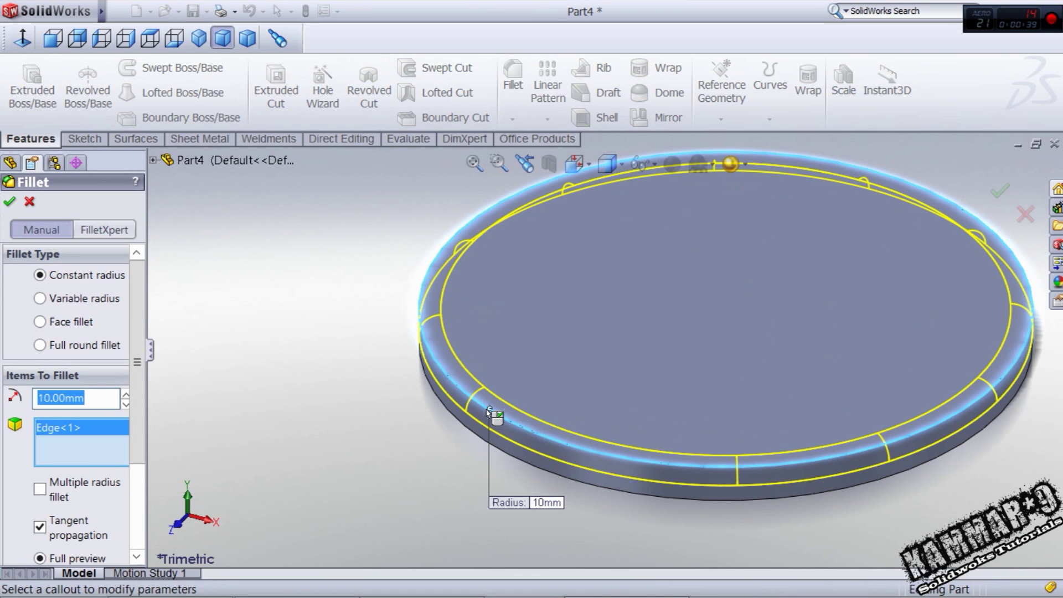
key("Return")
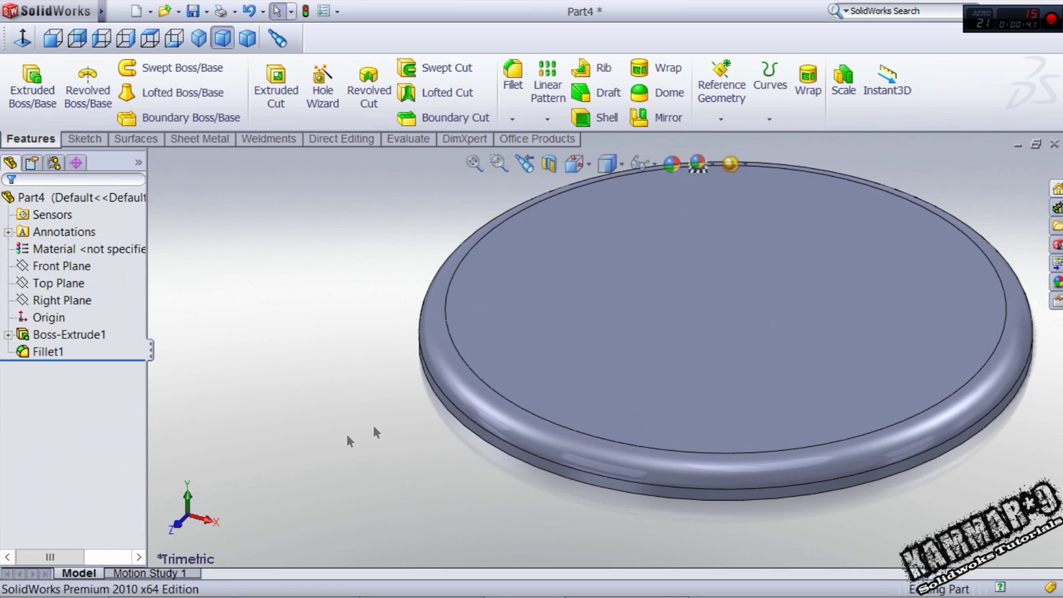
Step: Apply a dark brown wood appearance from the Organic category to the whole part
left_click(1056, 283)
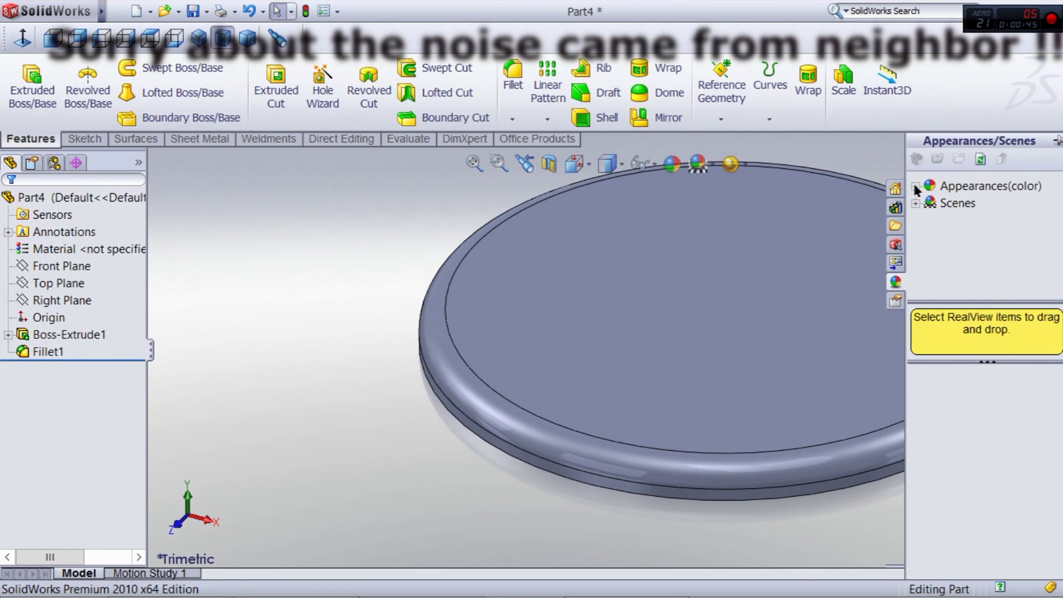
double_click(990, 186)
scroll(1002, 266, "down", 2)
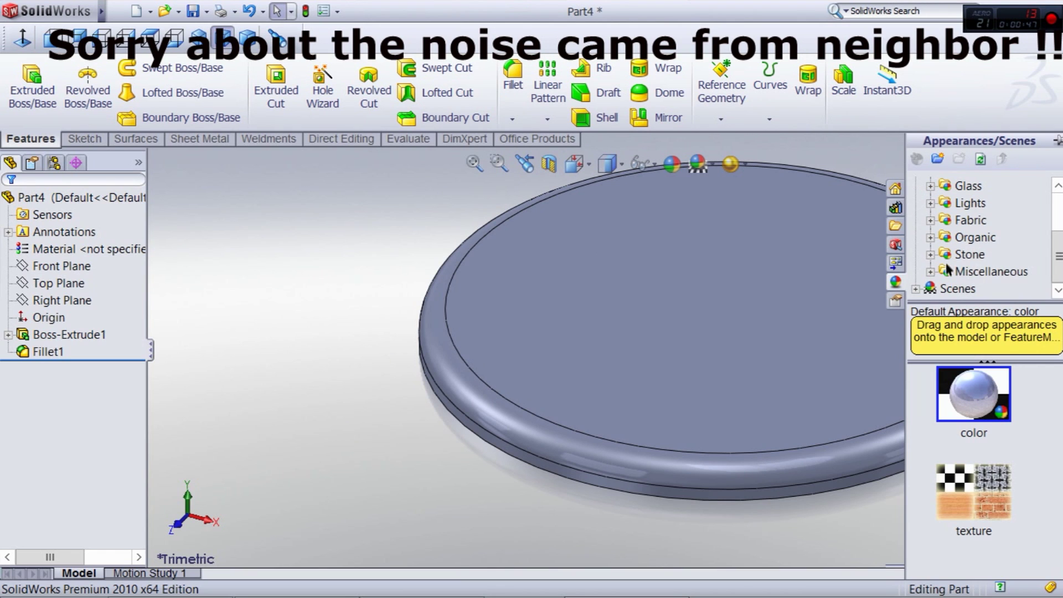
left_click(931, 220)
left_click(930, 237)
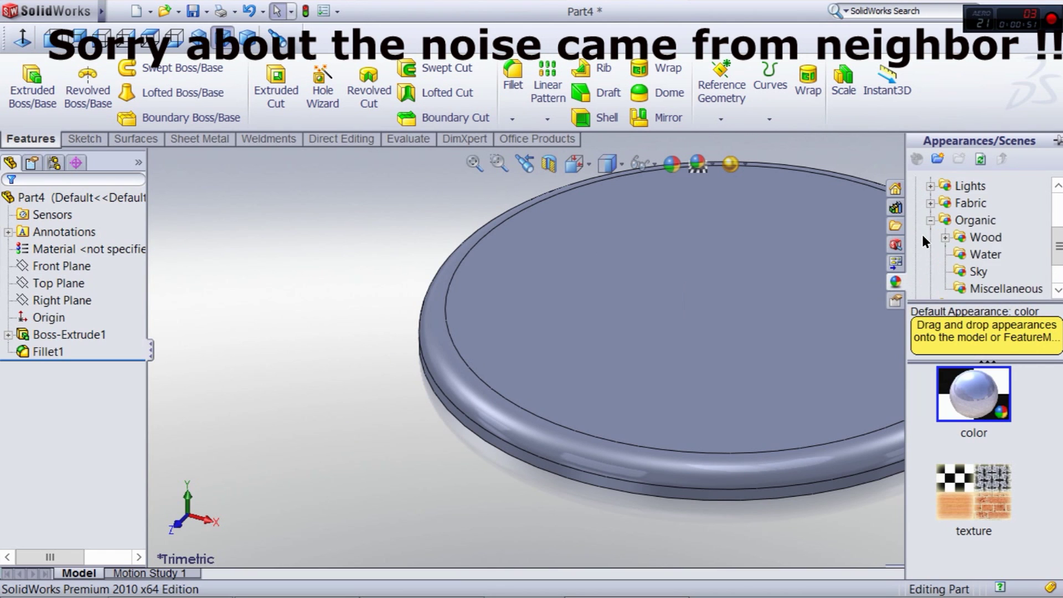
left_click(980, 236)
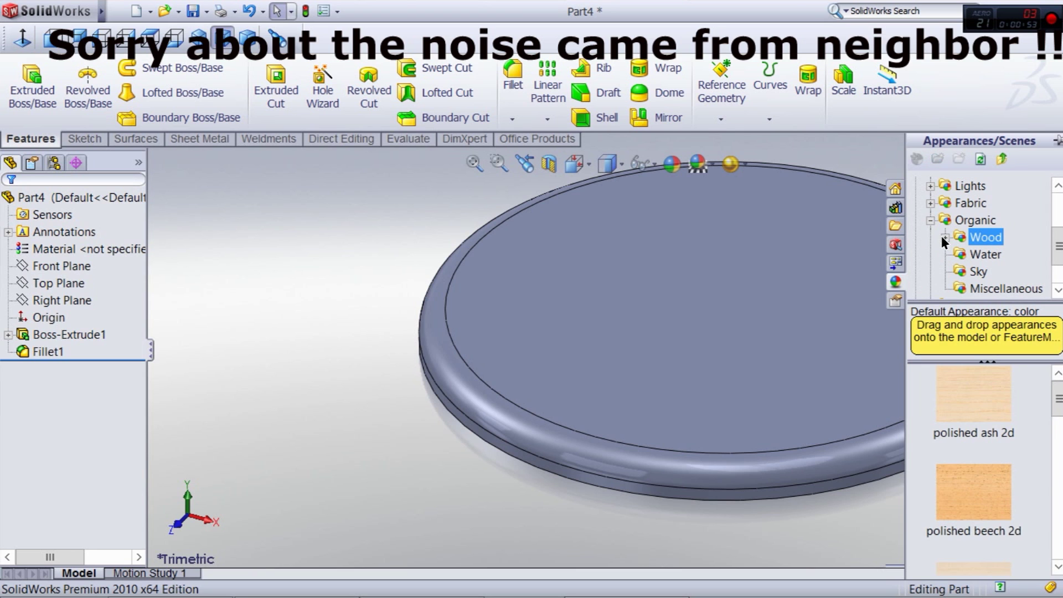
left_click_drag(1055, 399, 758, 394)
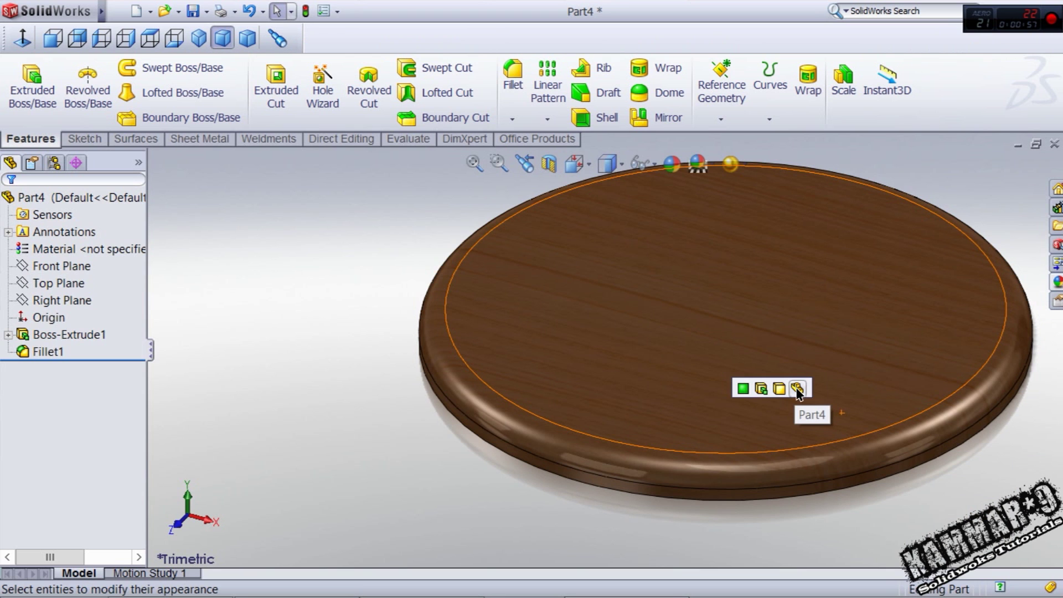
left_click(801, 393)
middle_click_drag(825, 305, 805, 324)
scroll(805, 324, "up", 2)
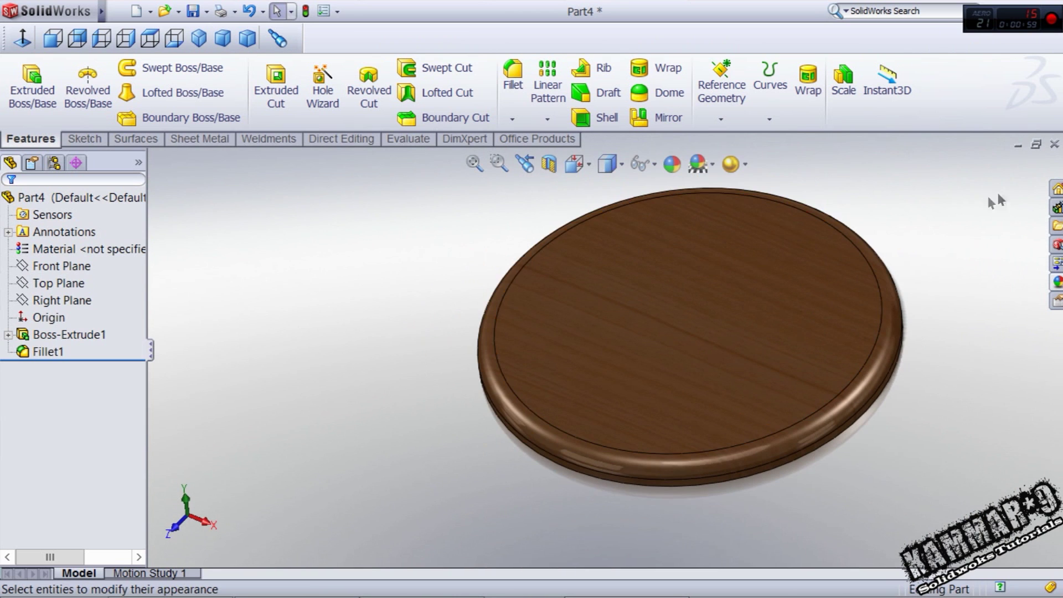
Step: Save the part as Part4 in the Nouveau dossier subfolder of the chair folder
left_click(1051, 145)
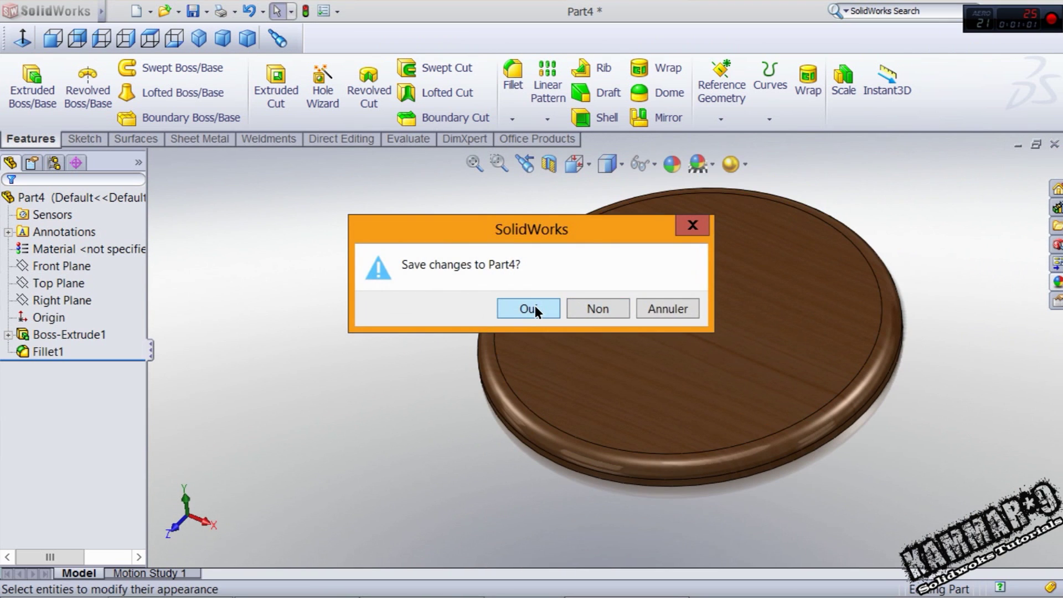
left_click(654, 307)
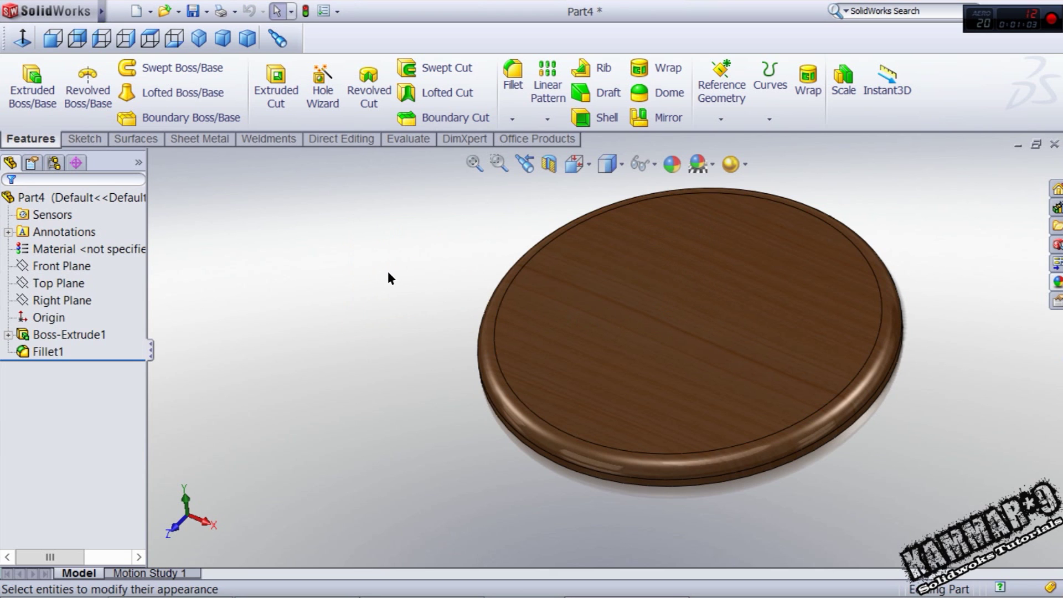
key("ctrl+s")
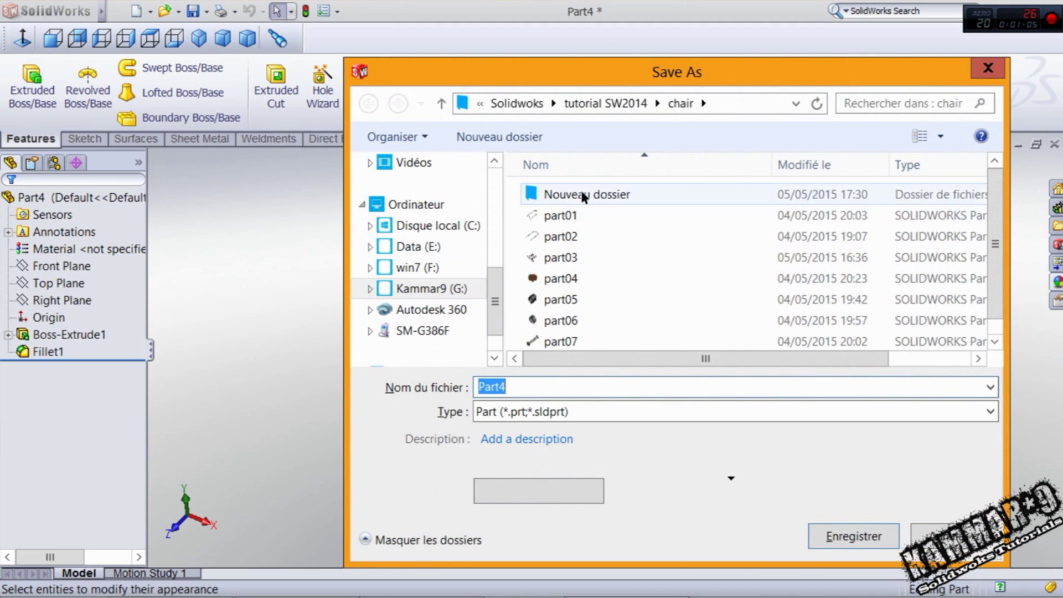
double_click(585, 194)
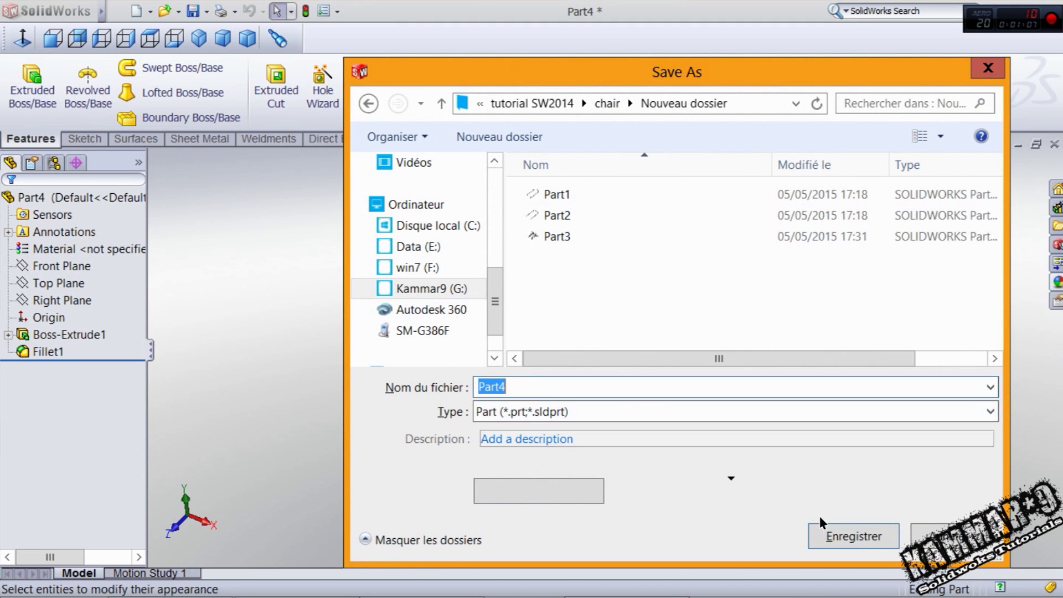
left_click(845, 536)
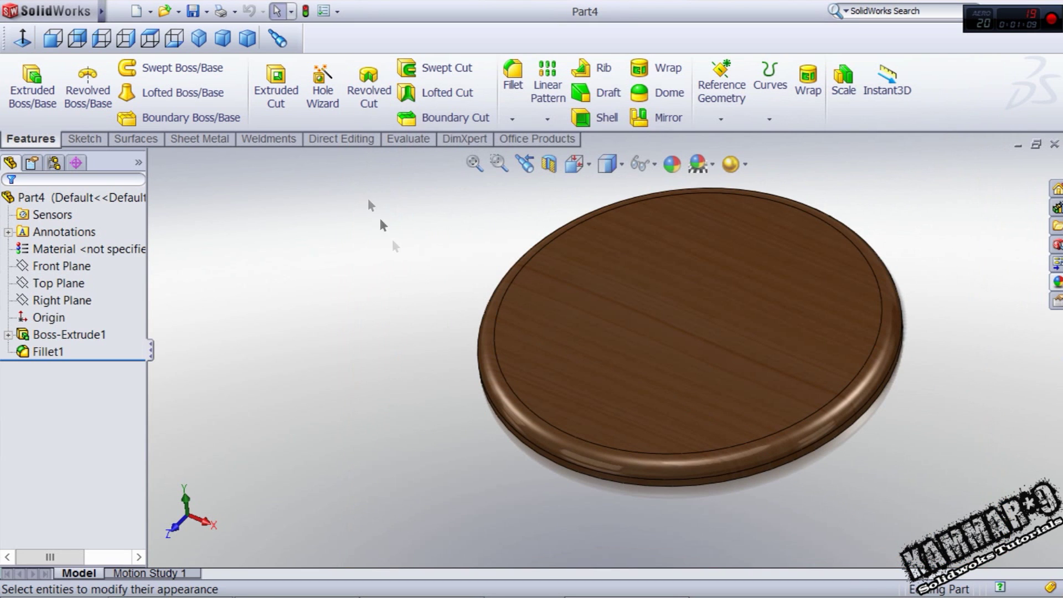
Step: Make a new assembly from the part and keep component insertion active for placing several components
mouse_move(81, 11)
left_click(117, 11)
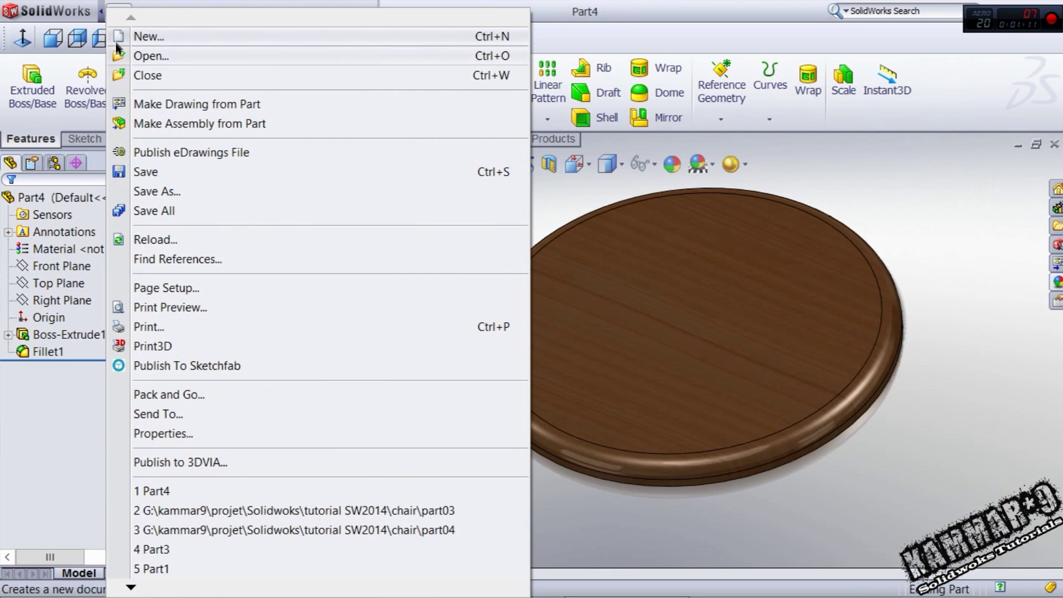
left_click(252, 126)
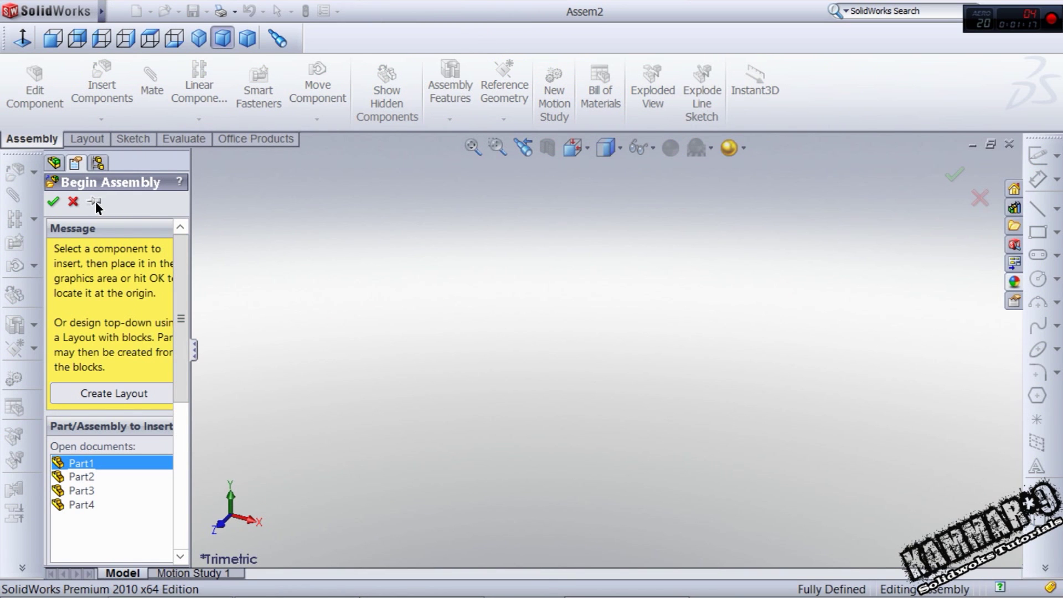
left_click(96, 201)
Step: Place Part4, the round wooden seat, as the assembly's first component
scroll(183, 380, "down", 1)
scroll(183, 380, "down", 2)
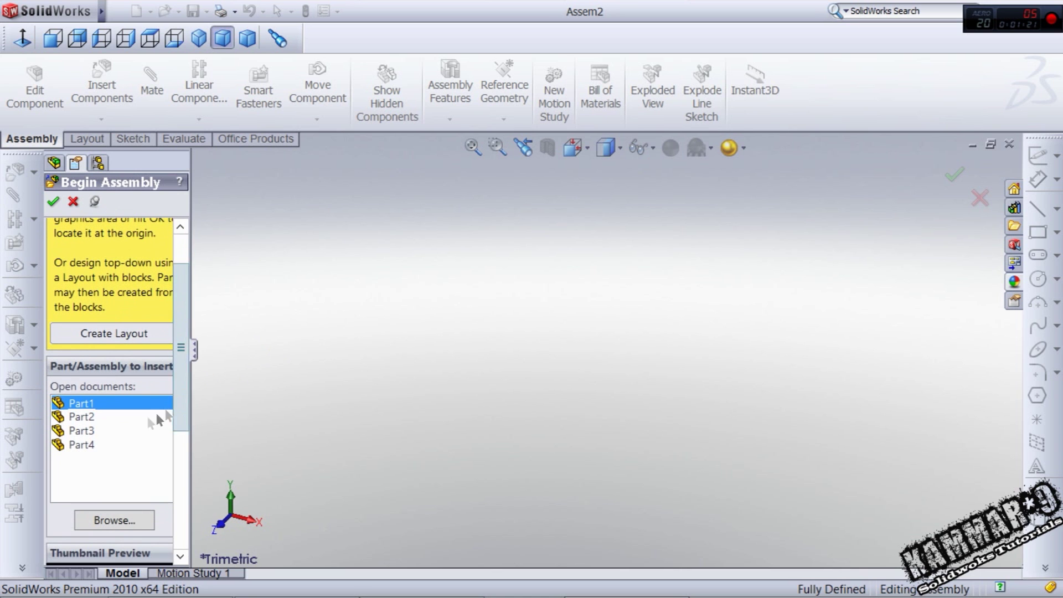
left_click(82, 444)
left_click(626, 293)
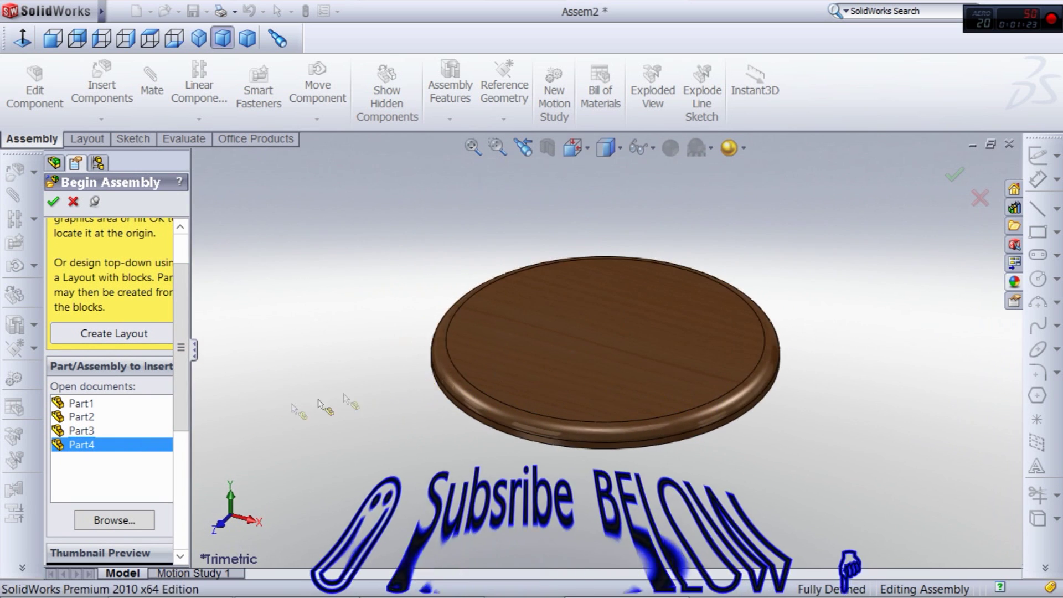
Step: Insert one instance each of Part3, Part2 and Part1 around the seat in the assembly
left_click(81, 431)
left_click(327, 460)
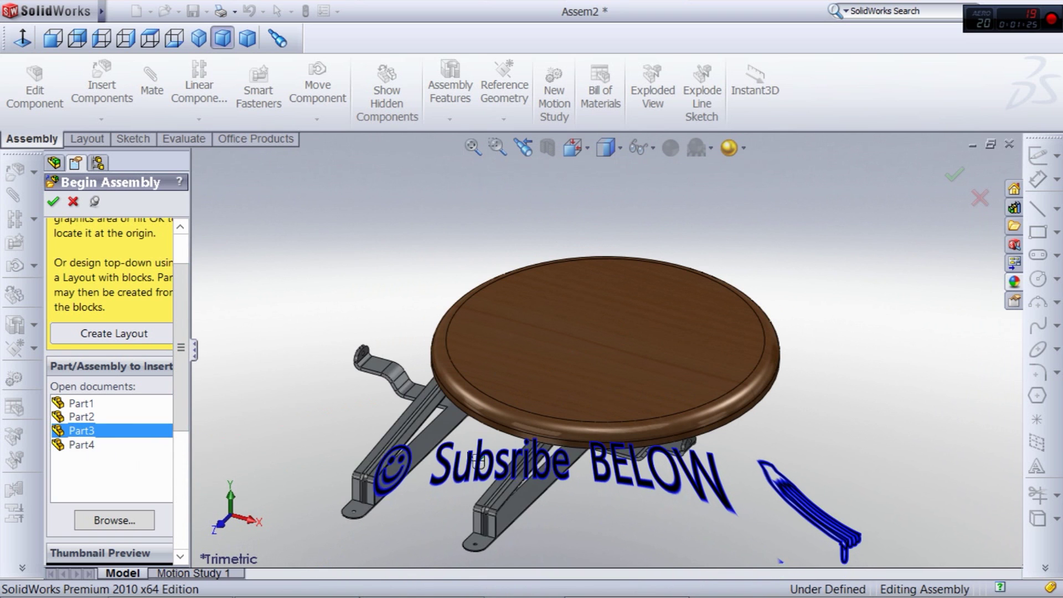
left_click(95, 417)
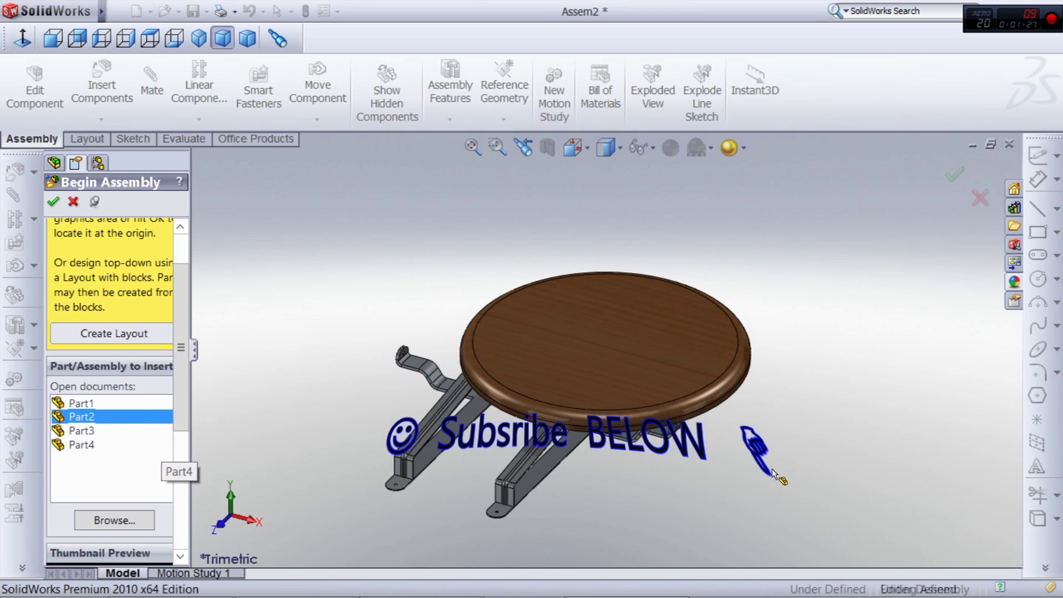
left_click(354, 468)
left_click(117, 404)
left_click(429, 284)
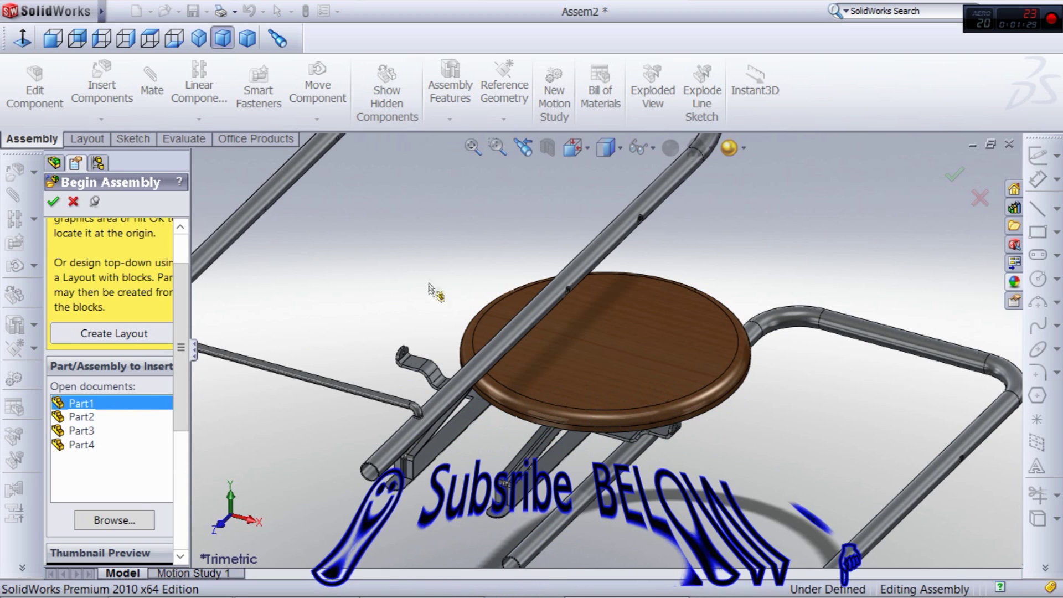
Step: Finish inserting components and move the two tube frames and the bracket apart so they are clear of the seat
left_click(53, 203)
scroll(373, 229, "up", 3)
left_click_drag(551, 344, 345, 472)
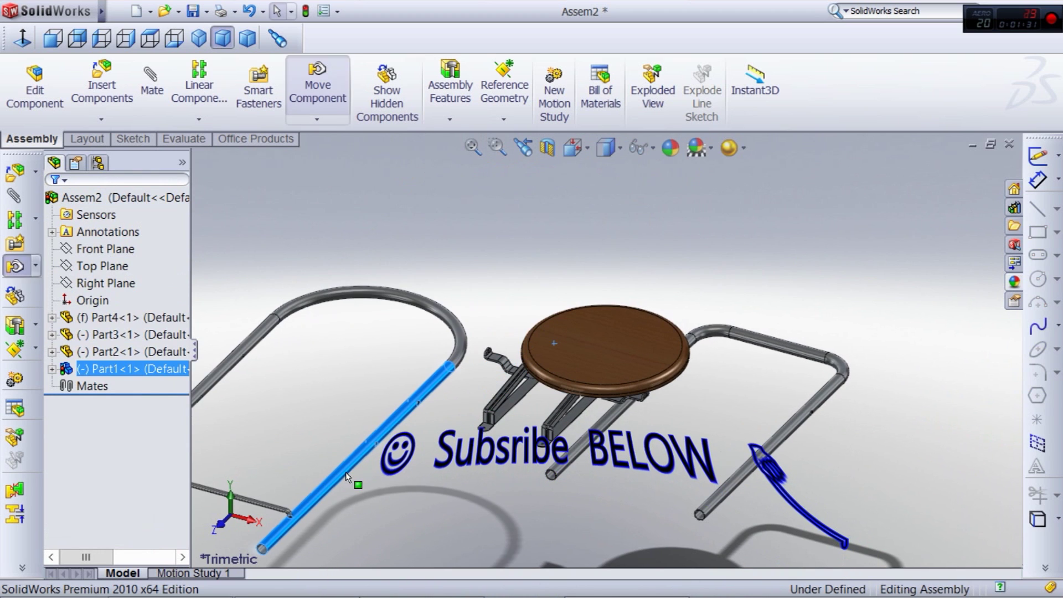
left_click_drag(550, 424, 516, 466)
left_click_drag(591, 443, 643, 476)
scroll(637, 471, "up", 2)
scroll(593, 420, "down", 3)
scroll(593, 420, "down", 3)
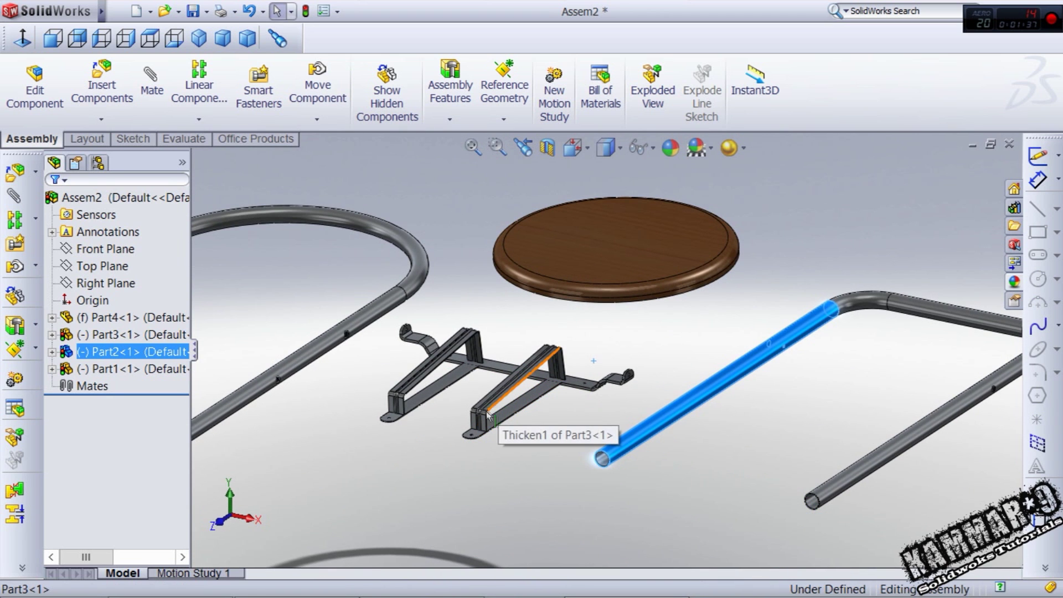
Step: Rotate the Part3 bracket freely so its flat strap faces up toward the seat and its two arms hang below
left_click(314, 116)
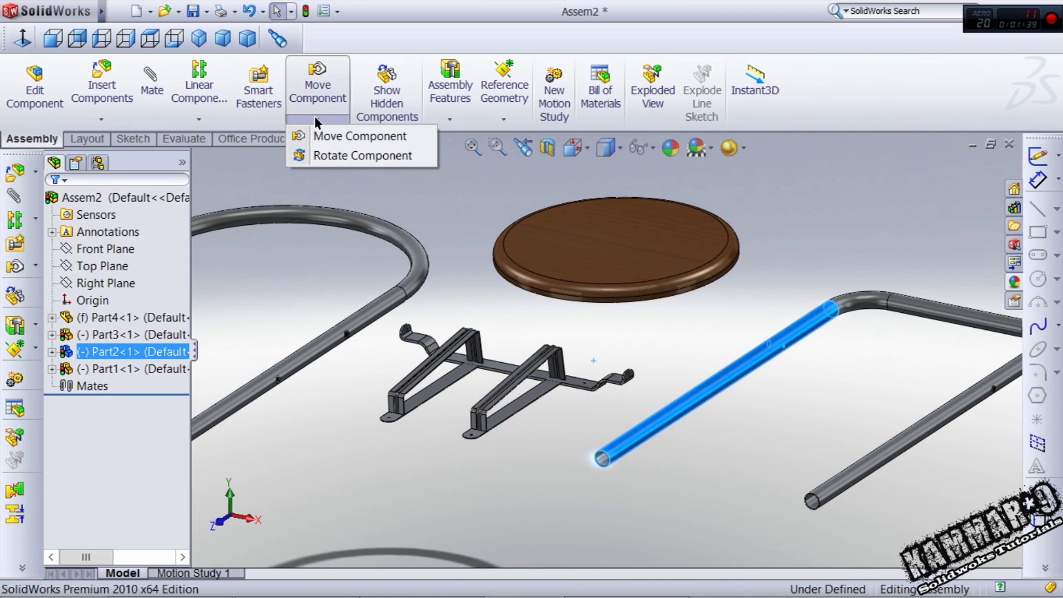
left_click(338, 153)
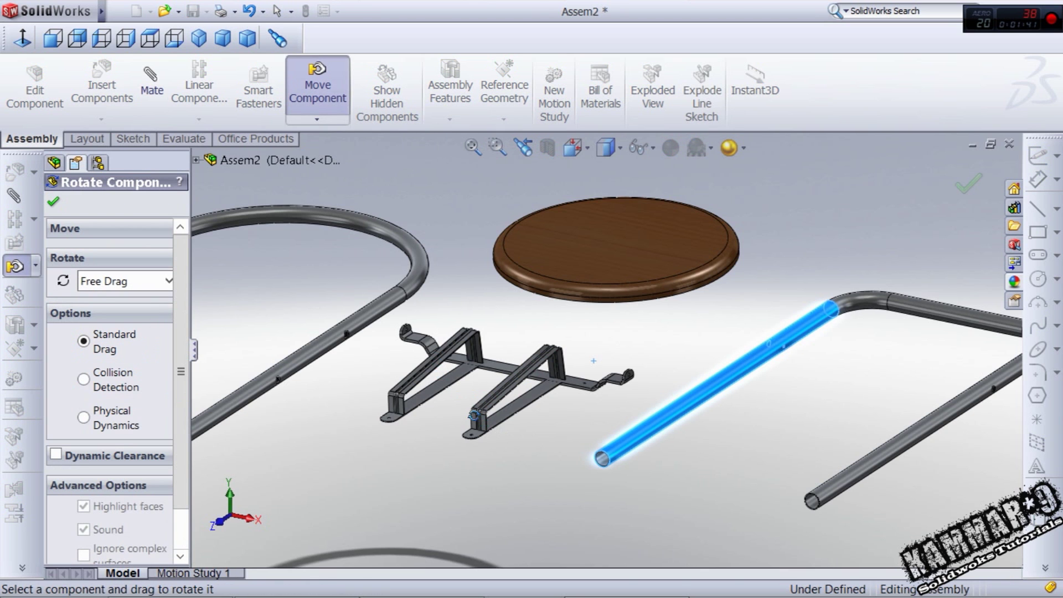
left_click_drag(474, 414, 497, 232)
left_click_drag(426, 442, 662, 415)
left_click_drag(514, 376, 501, 374)
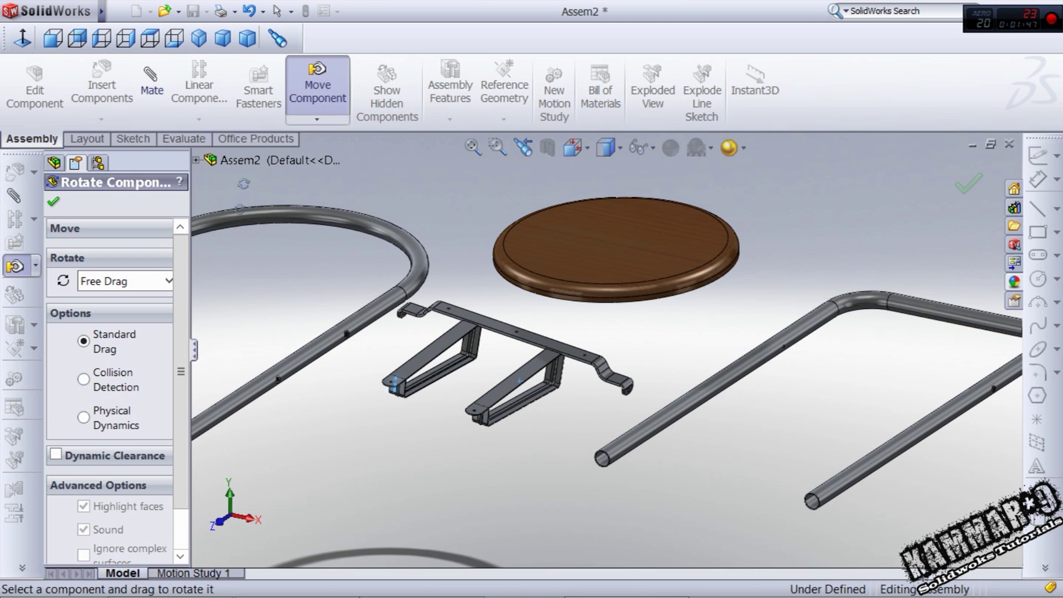
left_click(247, 37)
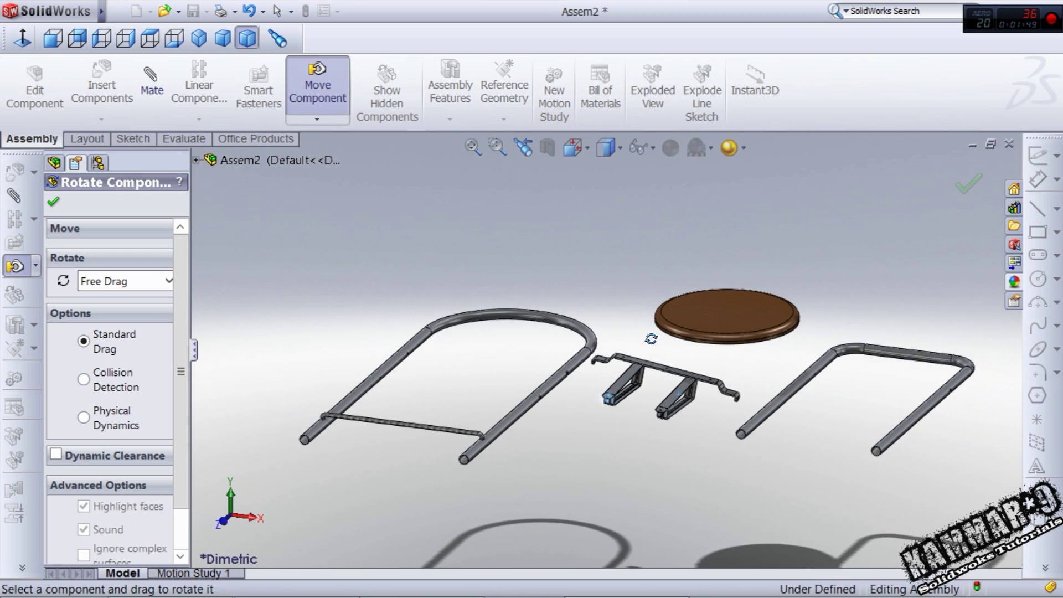
scroll(652, 339, "down", 3)
left_click(54, 202)
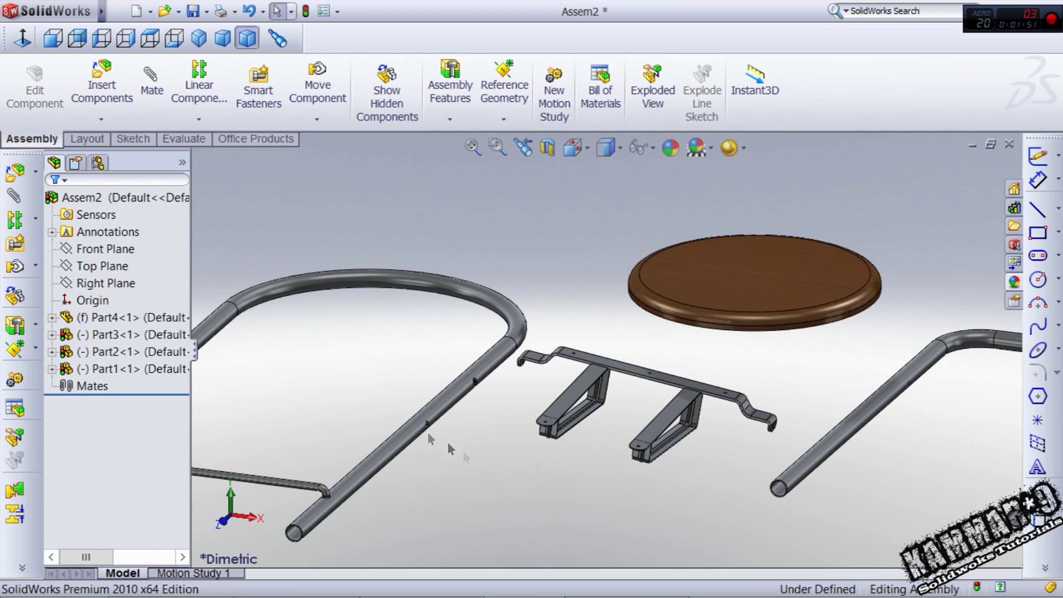
scroll(616, 380, "down", 5)
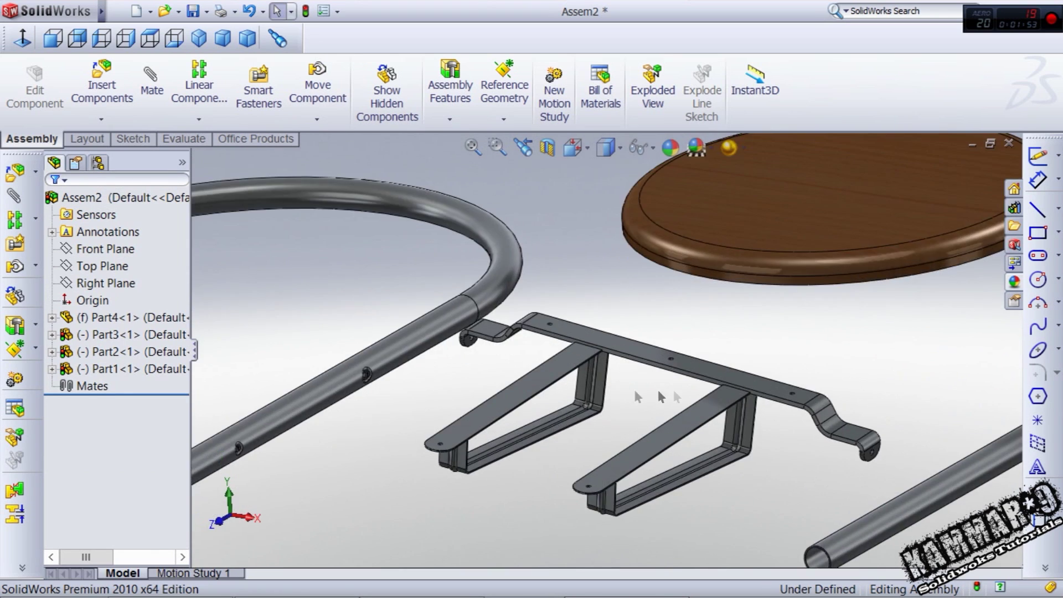
scroll(748, 378, "up", 5)
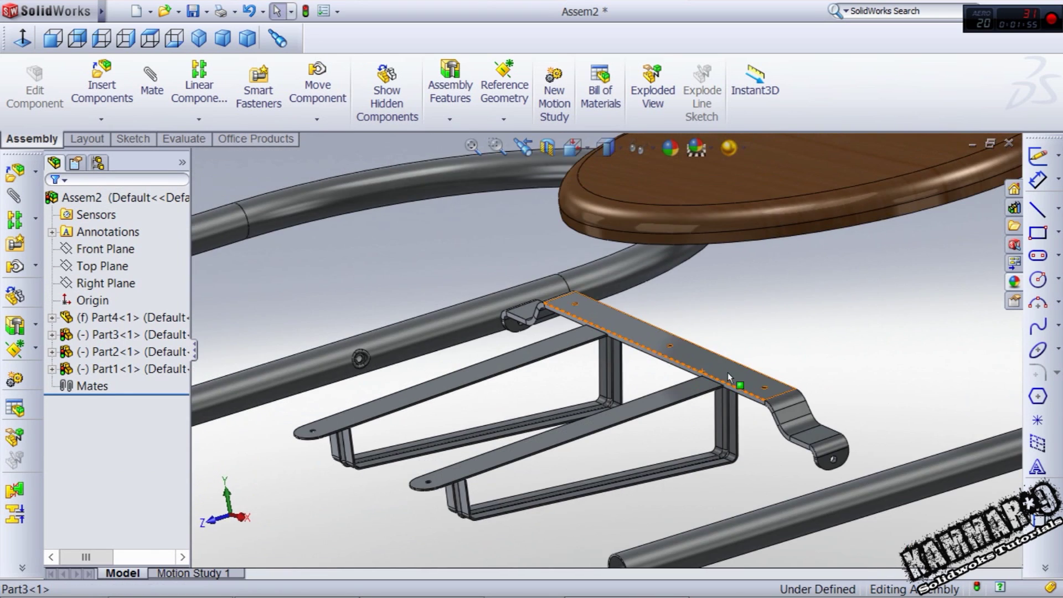
left_click(727, 372)
left_click(864, 284)
scroll(835, 334, "up", 2)
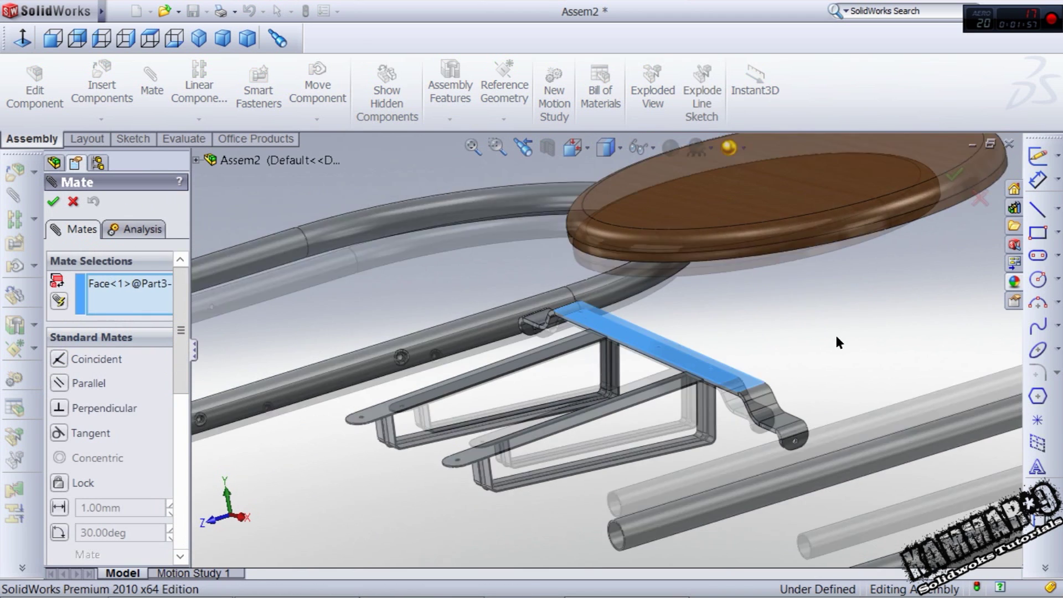
middle_click_drag(718, 330, 710, 229)
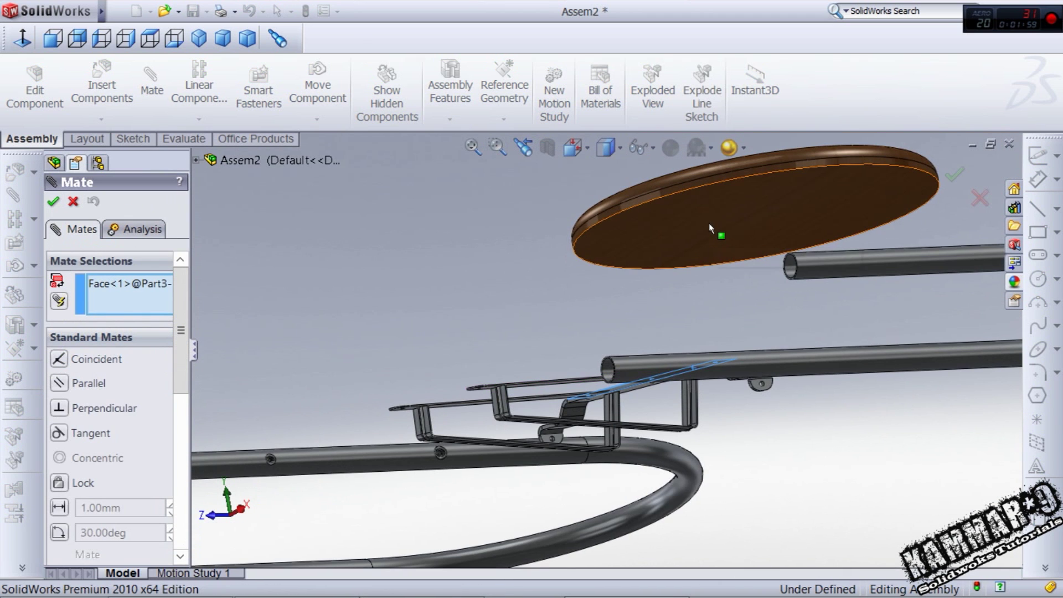
left_click(646, 249)
middle_click_drag(646, 249, 650, 288)
left_click(74, 203)
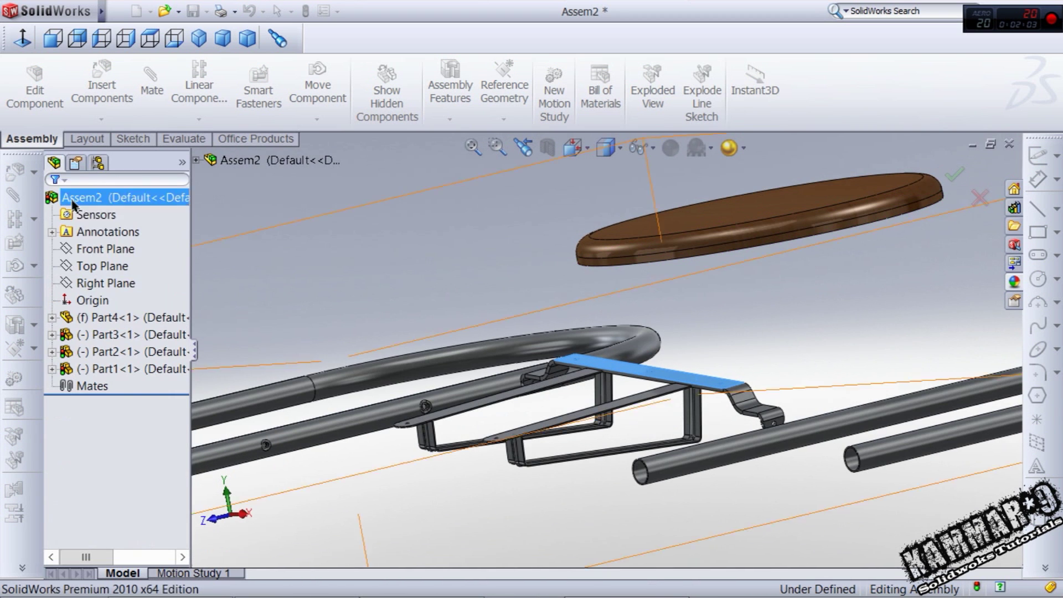
Step: Open Part3 in its own window and start a sketch on the flat outer face of its base flange
middle_click_drag(695, 375, 695, 396)
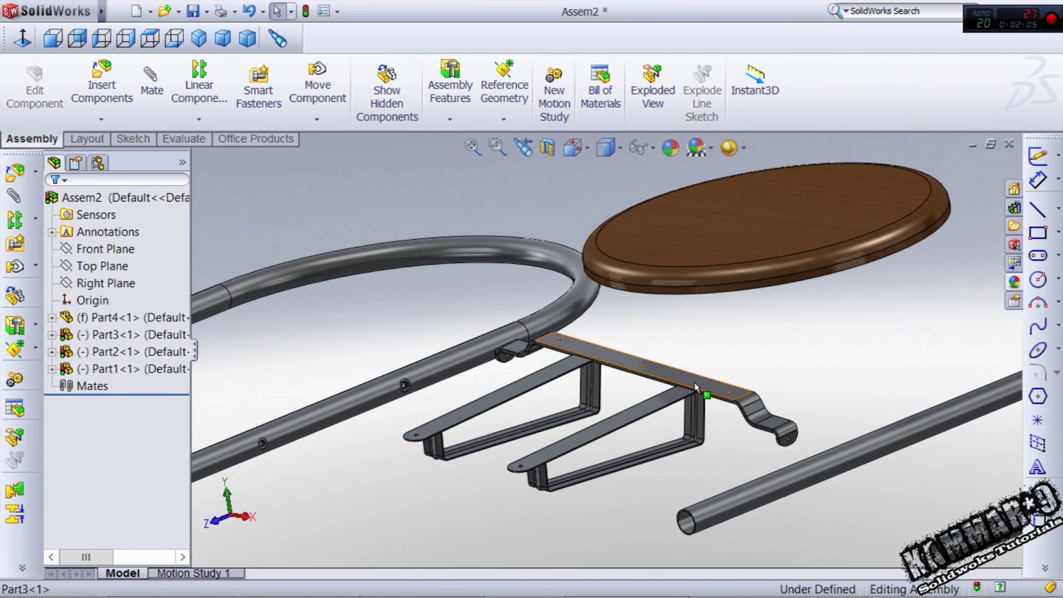
left_click(695, 386)
left_click(700, 364)
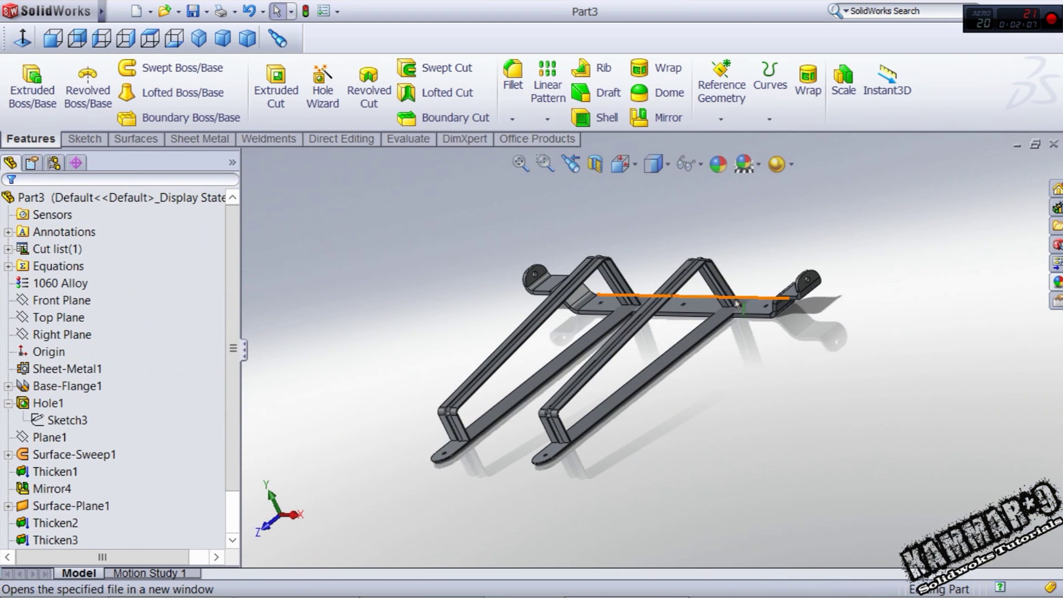
middle_click_drag(535, 231, 559, 276)
left_click(666, 292)
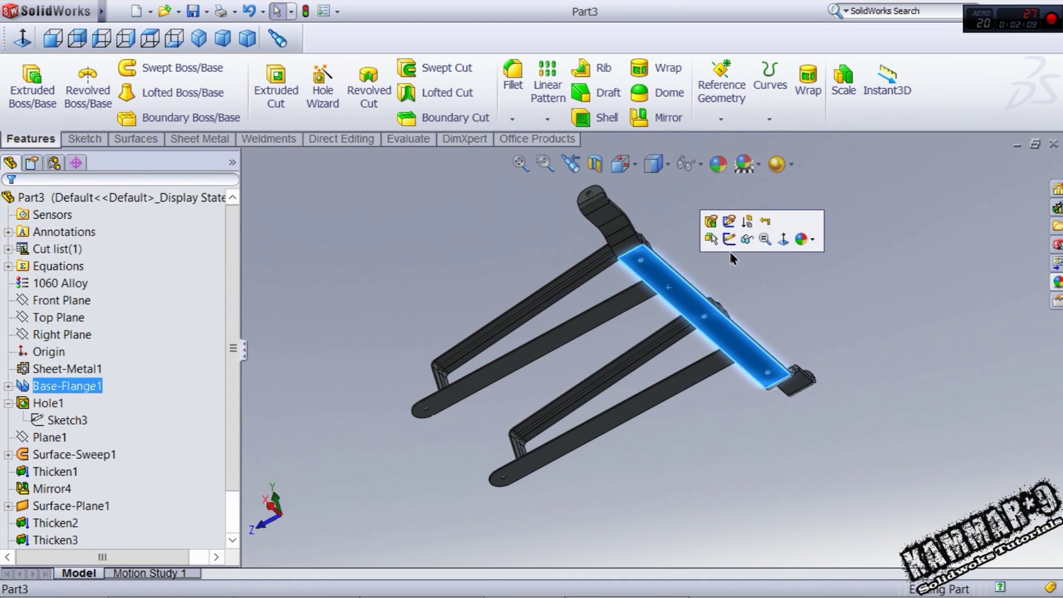
left_click(719, 232)
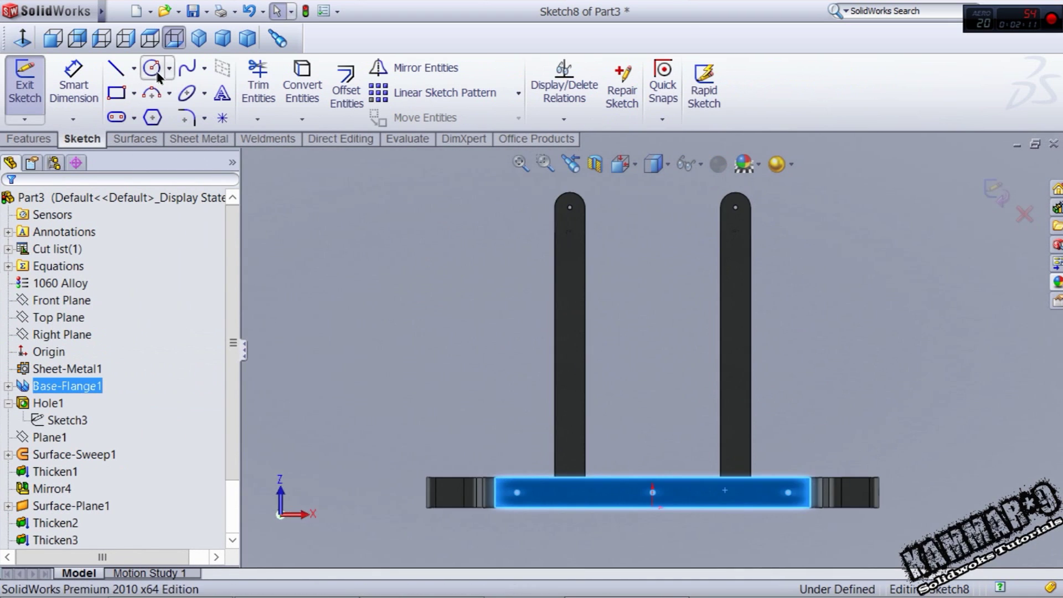
Step: Sketch a circle centred between the bracket's two arms and set its diameter to 280 mm
left_click(152, 68)
left_click(652, 380)
scroll(798, 507, "up", 2)
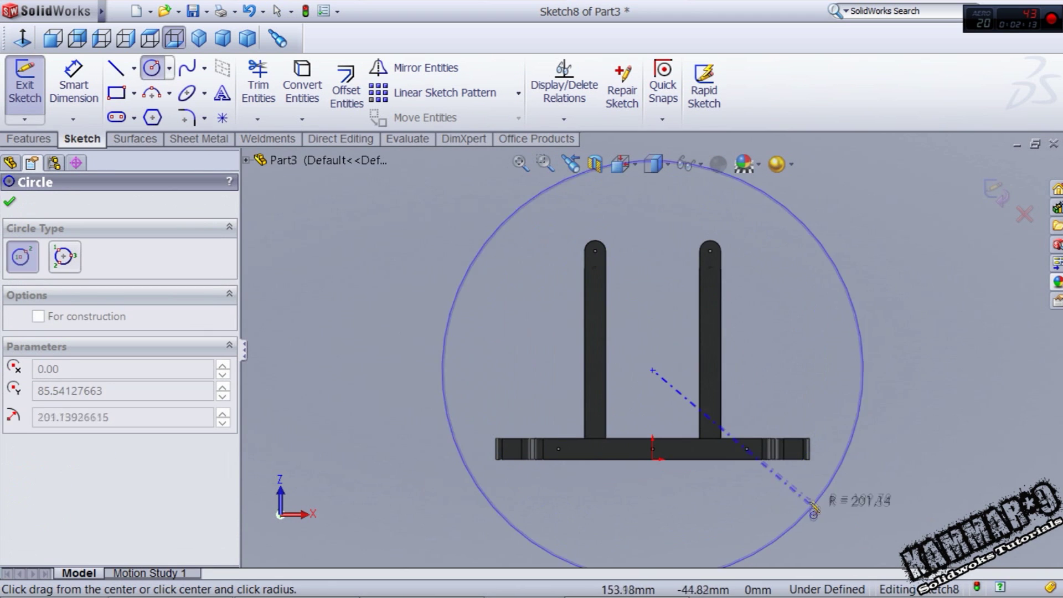
left_click(808, 501)
right_click_drag(880, 465, 881, 382)
left_click(848, 322)
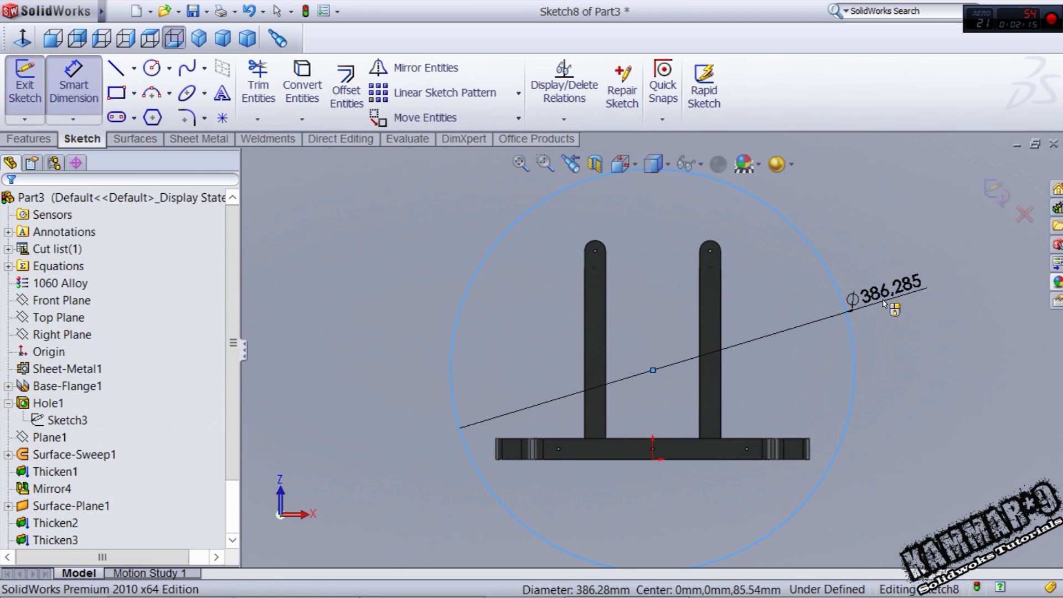
left_click(883, 301)
type("280")
key("Return")
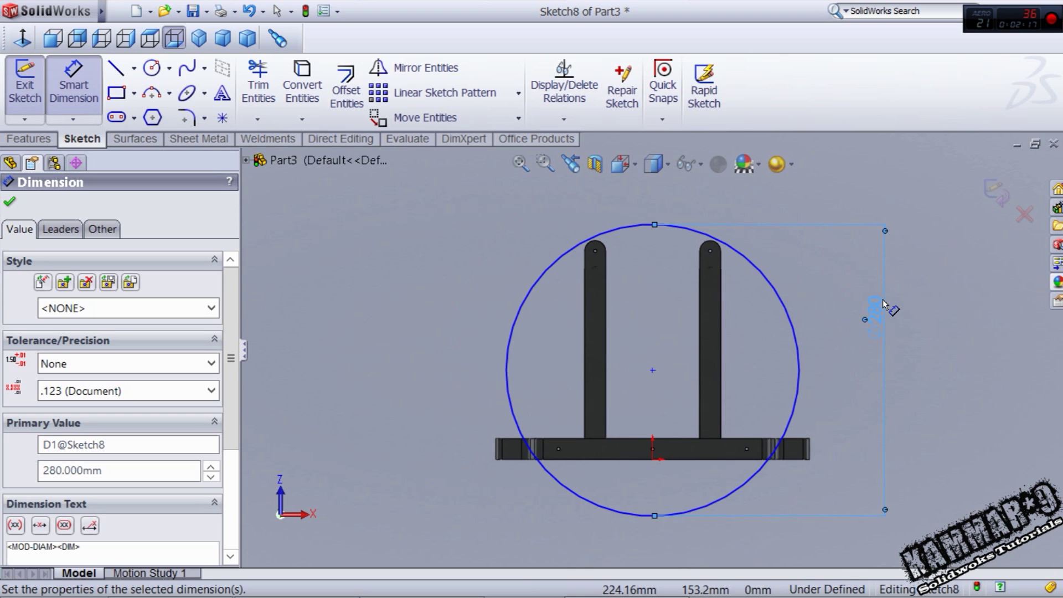
left_click(913, 383)
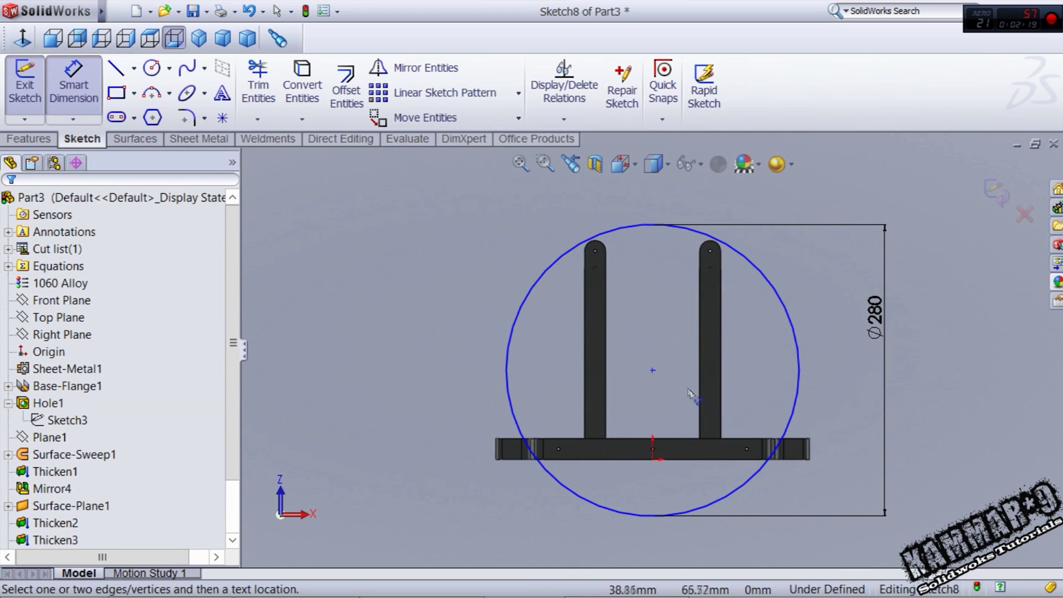
Step: Dimension the circle's centre 80 mm from the strap's inner edge and align it vertically with the origin
left_click(653, 371)
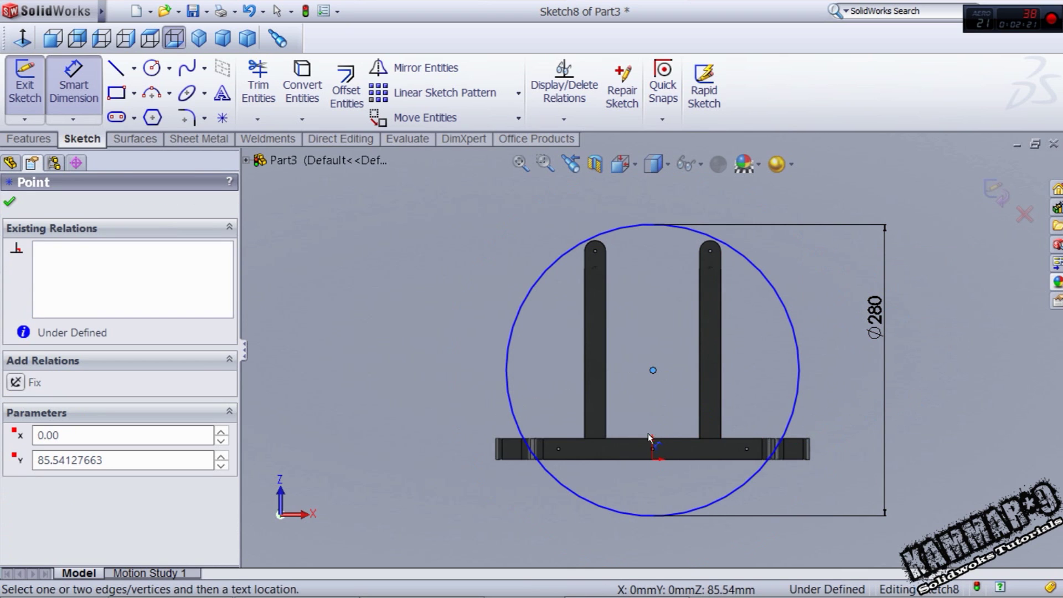
left_click(659, 441)
left_click(676, 403)
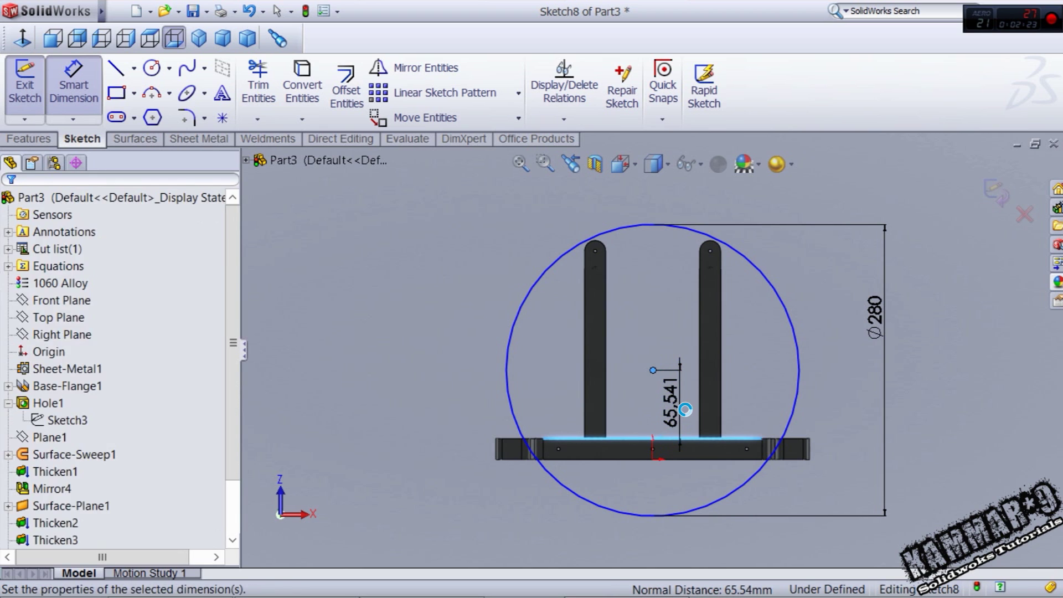
type("80")
key("Return")
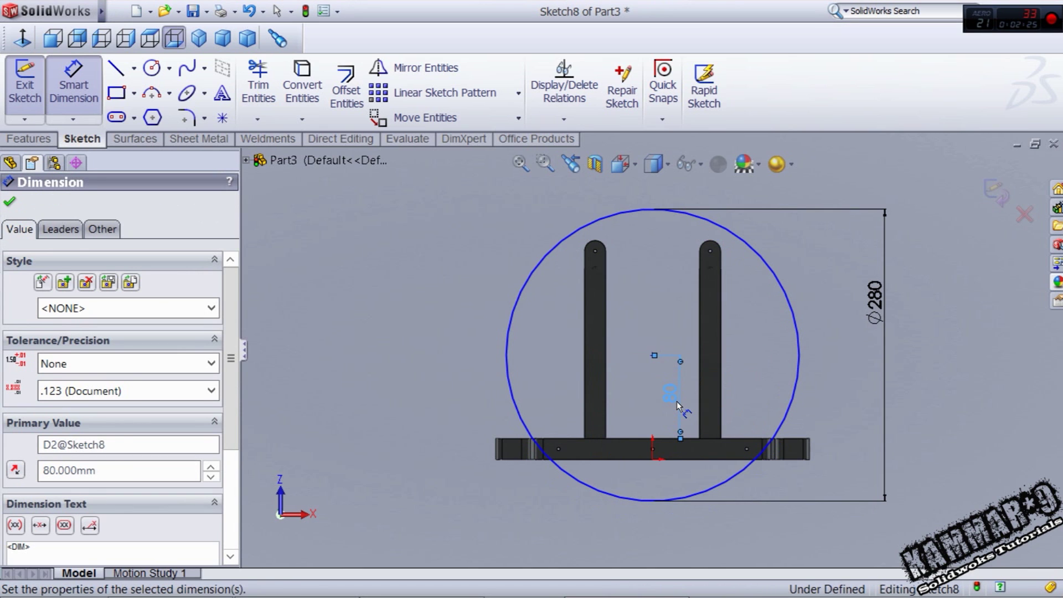
key("Escape")
key("Escape")
left_click(654, 355)
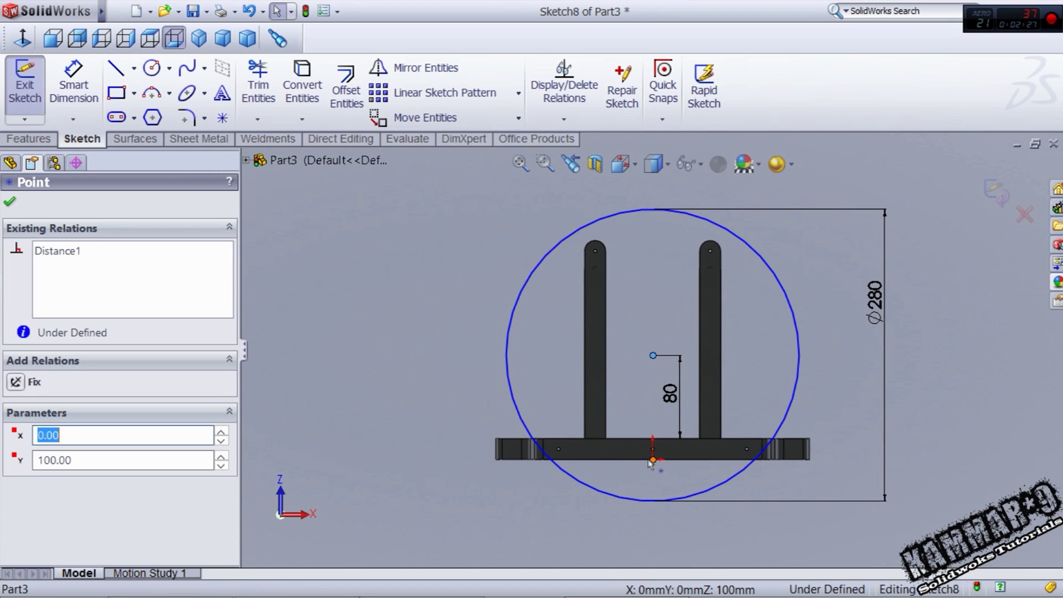
left_click(654, 460, "ctrl")
left_click(711, 394)
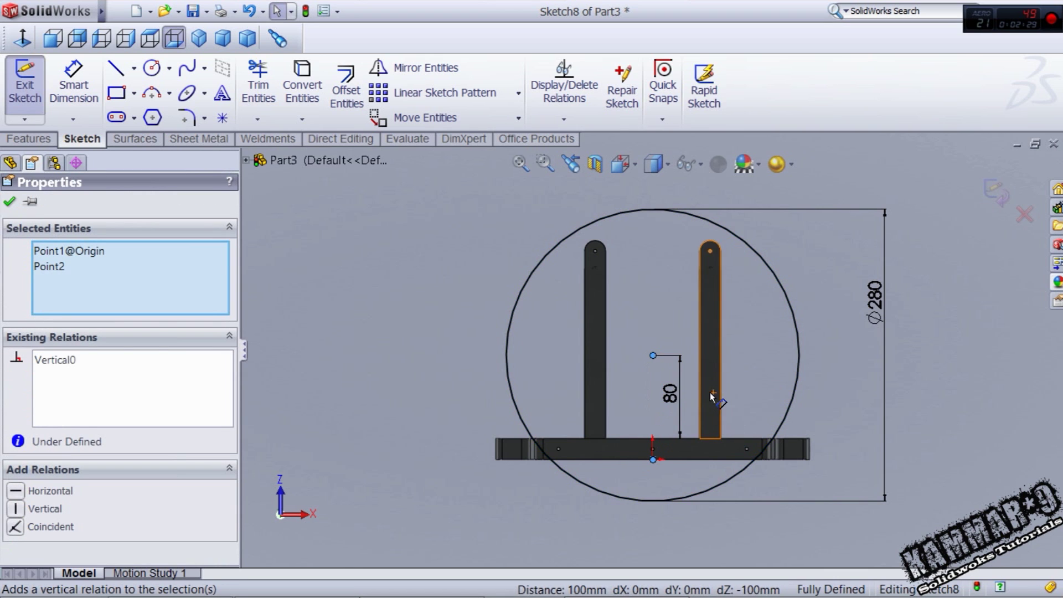
left_click(946, 411)
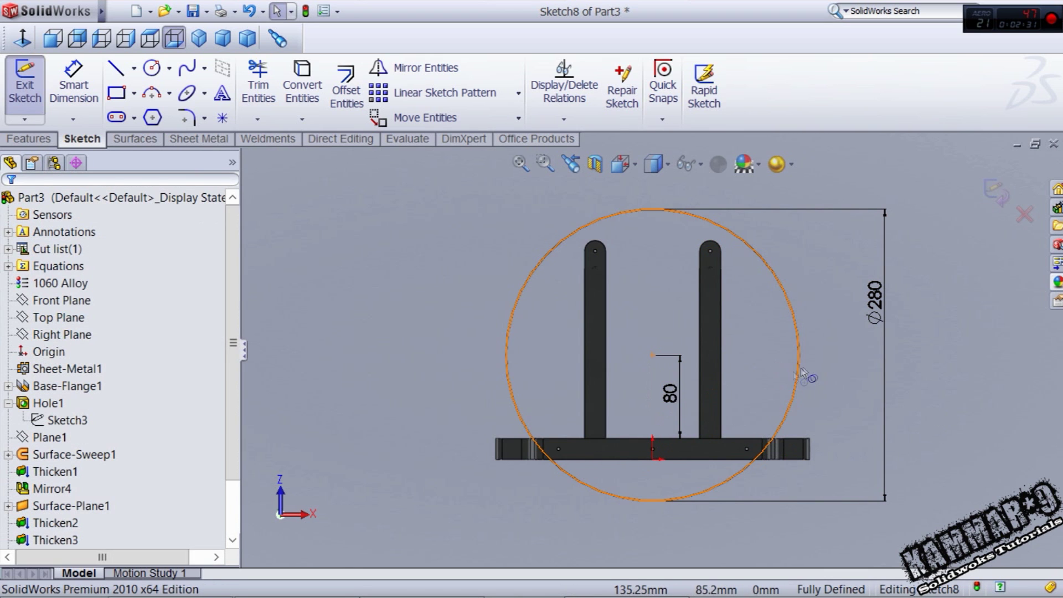
Step: Convert the 280 mm circle to construction geometry and exit the sketch, showing the bracket in dimetric view
left_click(792, 370)
left_click(854, 324)
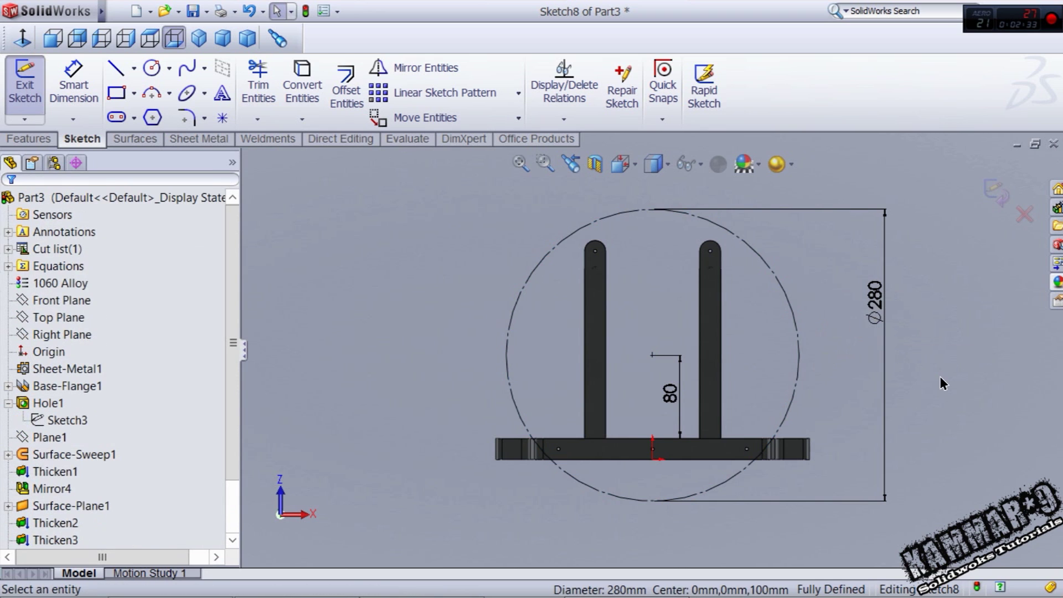
left_click(995, 194)
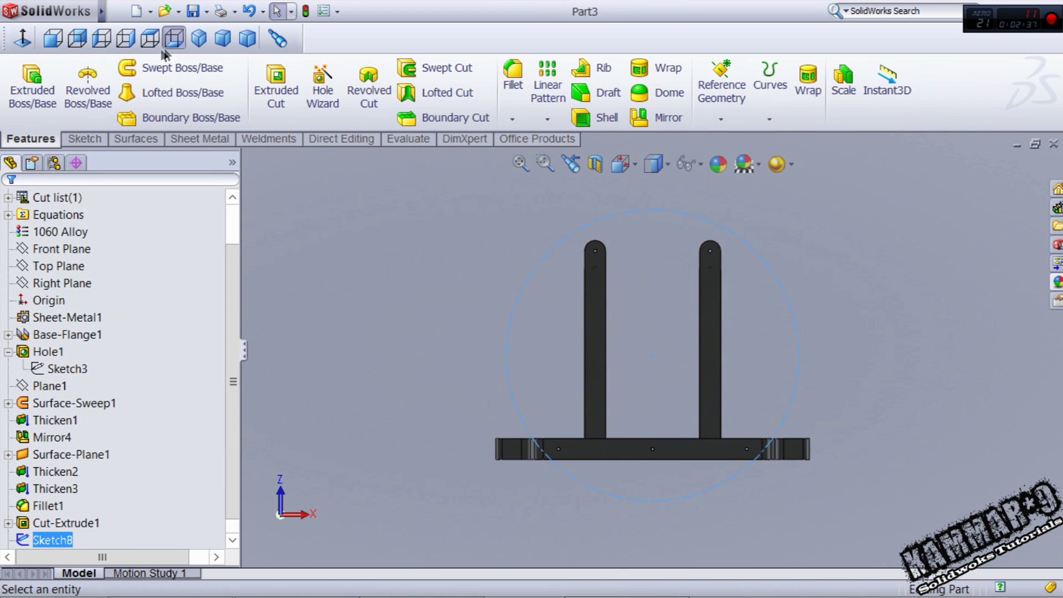
left_click(247, 38)
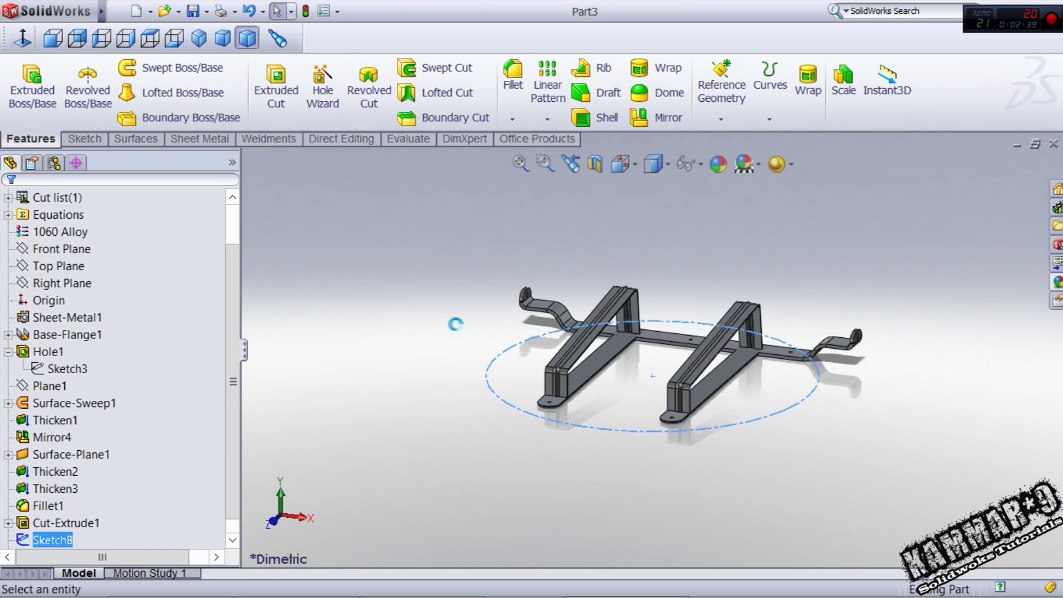
left_click(443, 314)
Step: Switch back to Assem2 and add a coincident mate between Part3's 280 mm construction circle and the seat's lower circular edge
key("ctrl+Tab")
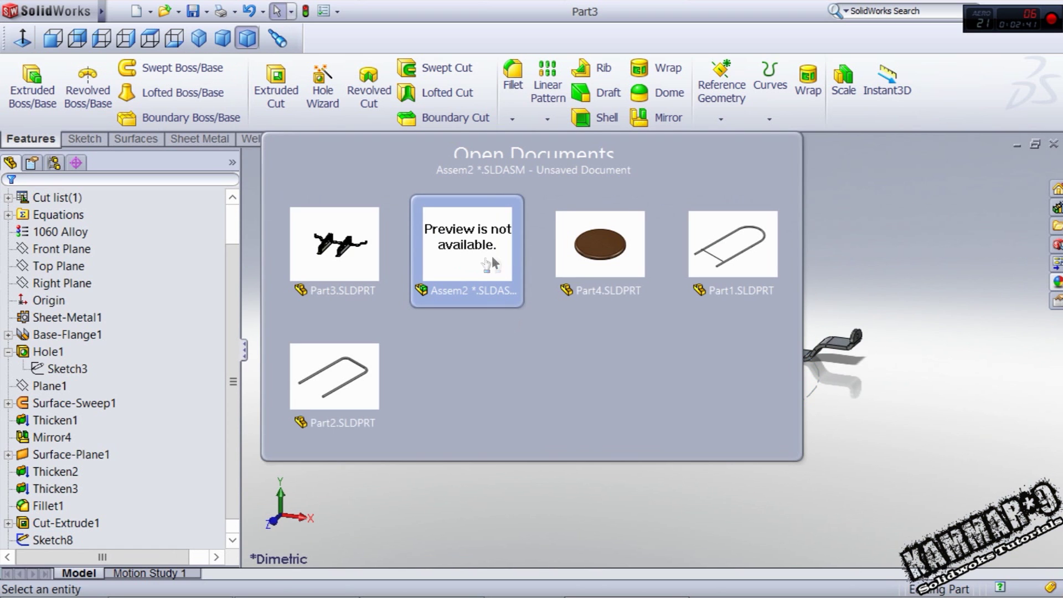
left_click(476, 256)
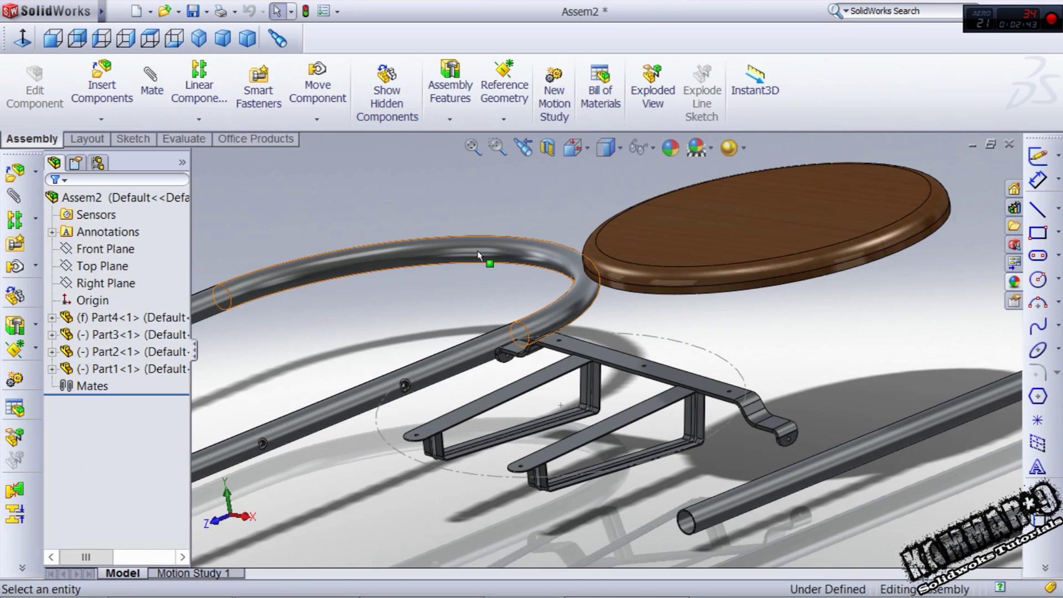
scroll(587, 321, "up", 1)
scroll(649, 321, "down", 1)
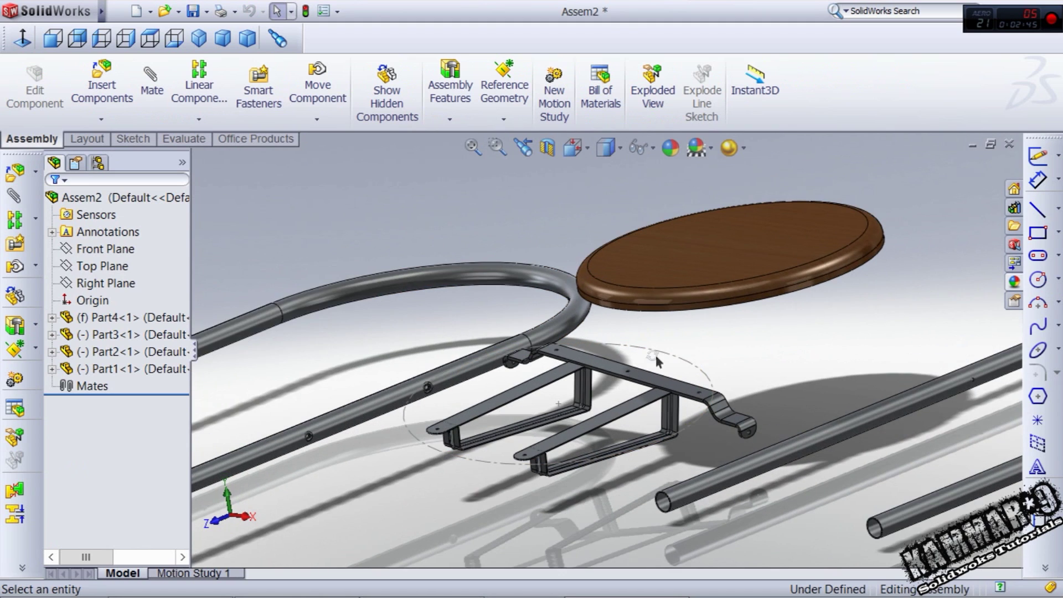
mouse_move(655, 355)
middle_mouse_down()
mouse_move(659, 385)
mouse_move(663, 364)
middle_mouse_up()
left_click(150, 86)
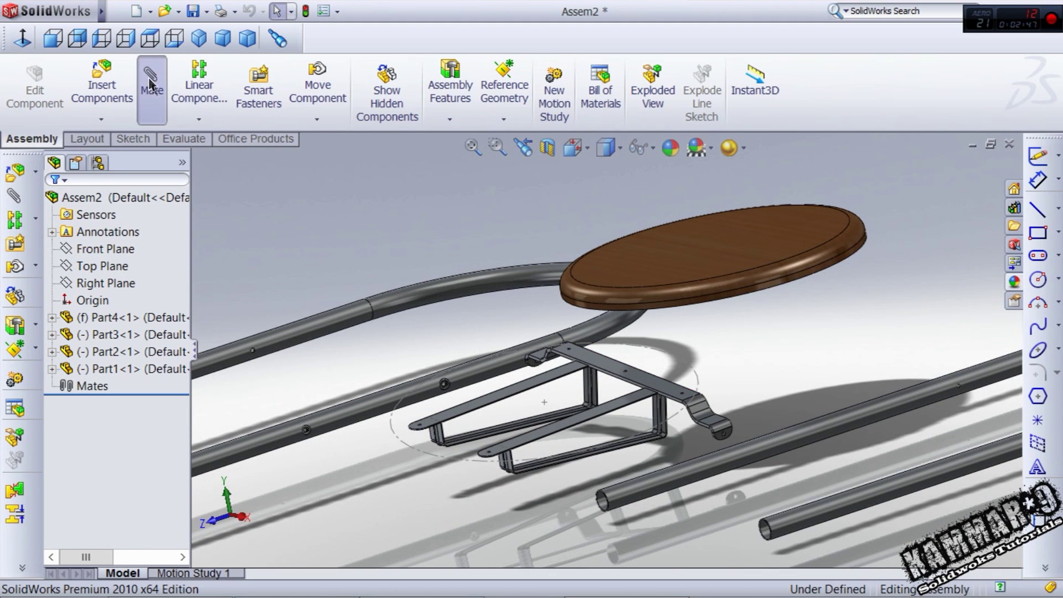
left_click(696, 384)
scroll(758, 314, "down", 3)
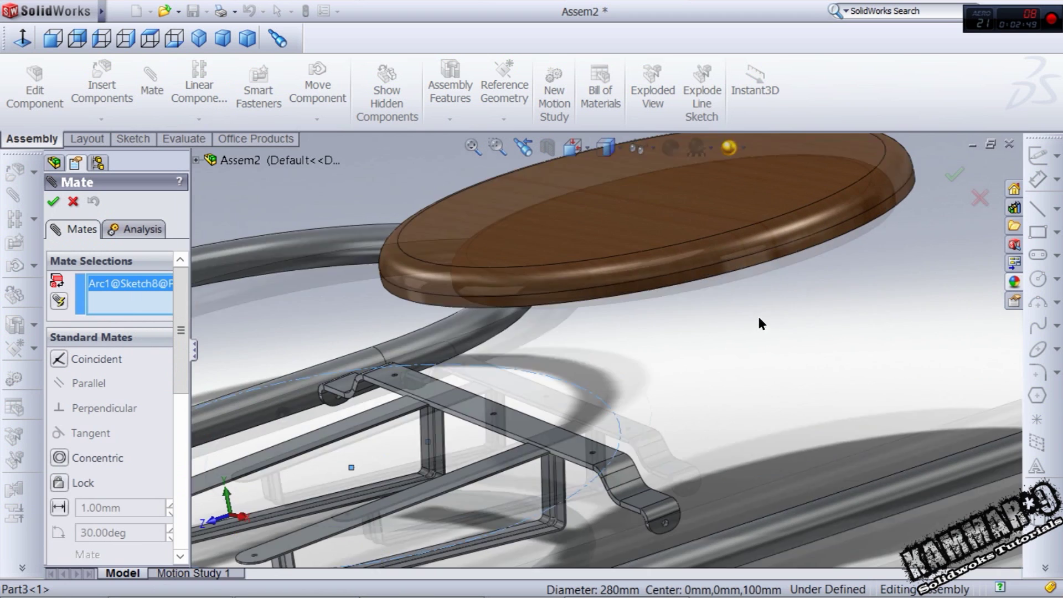
left_click(760, 261)
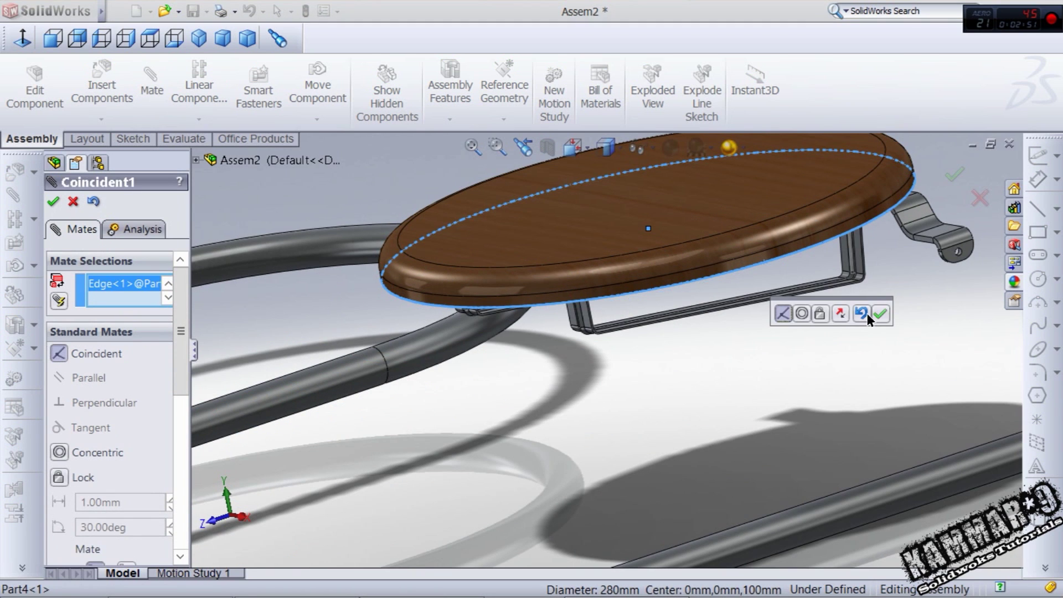
left_click(880, 314)
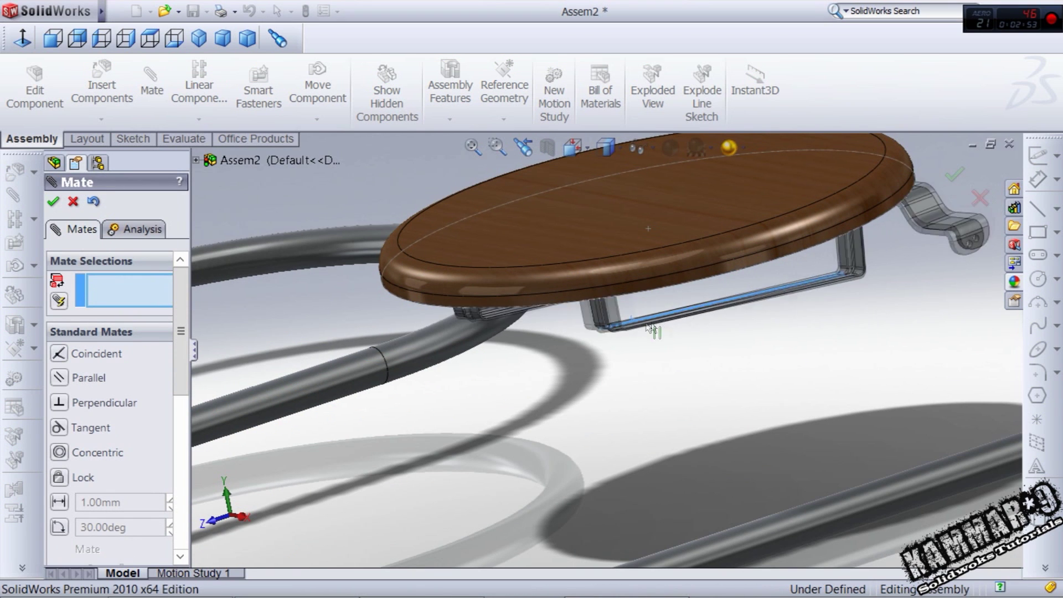
Step: Try to mate a point on the Part3 bracket coincident with the assembly's Right Plane
scroll(585, 354, "up", 4)
middle_click_drag(541, 304, 490, 346)
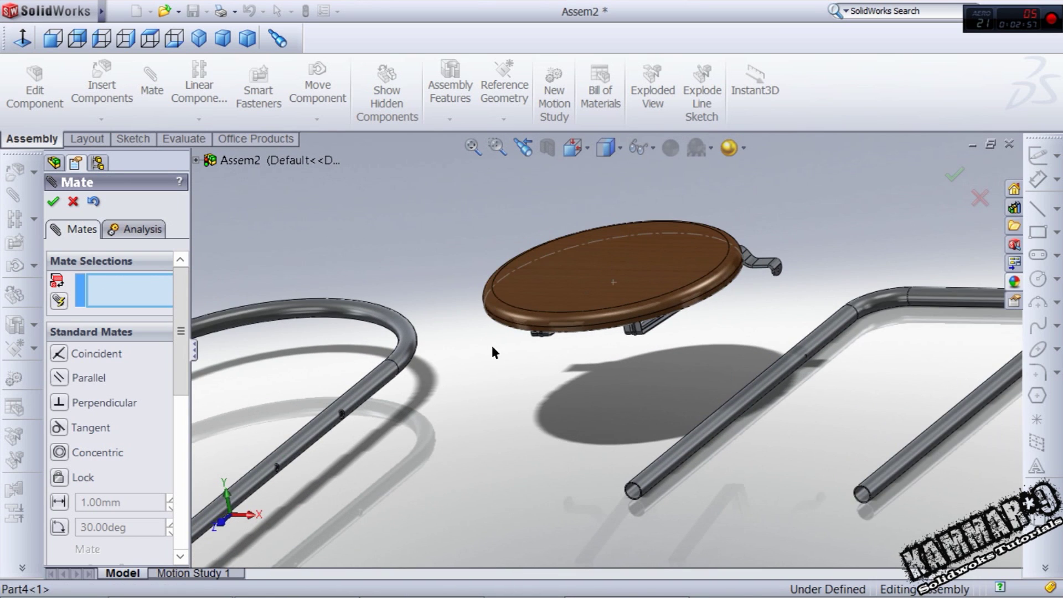
left_click(196, 160)
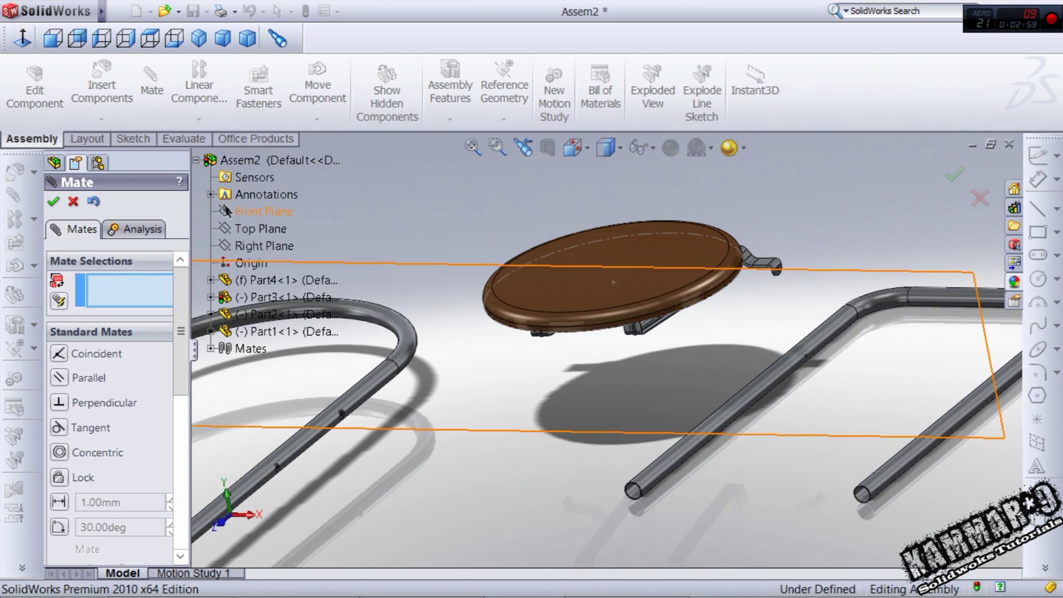
left_click(251, 246)
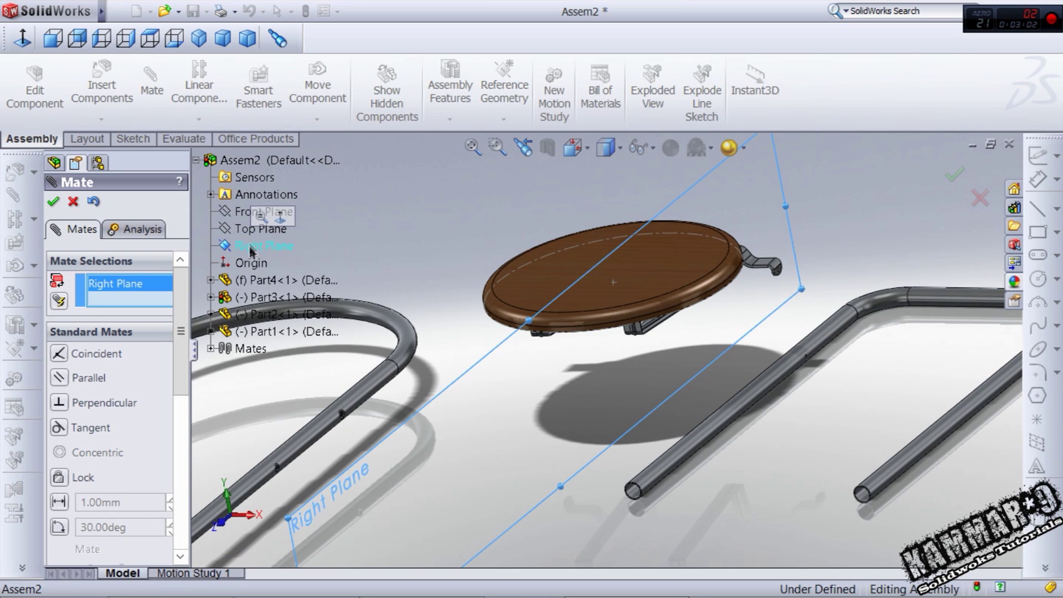
left_click(759, 268)
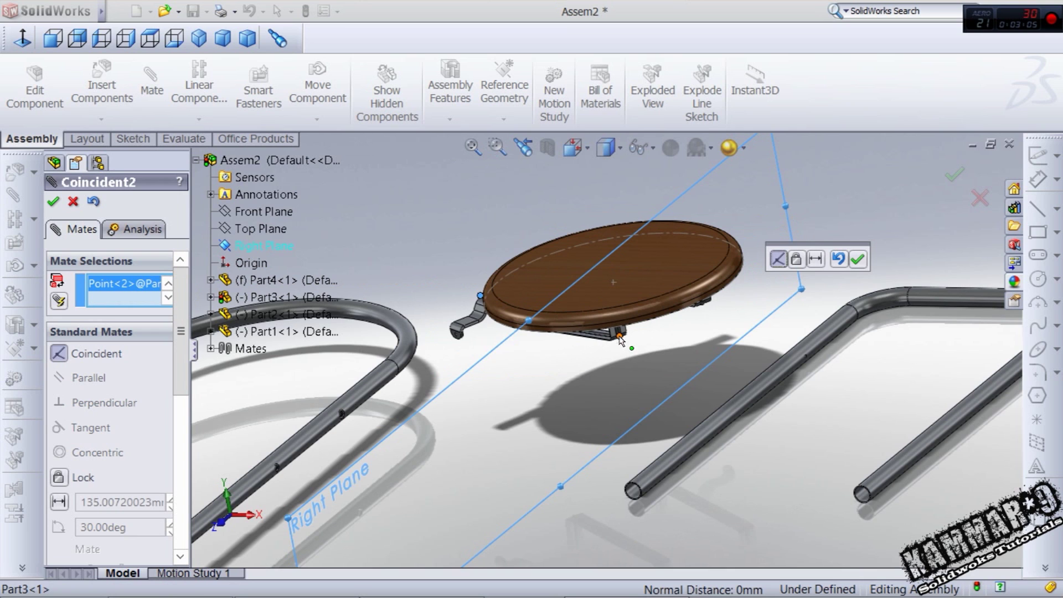
left_click(838, 260)
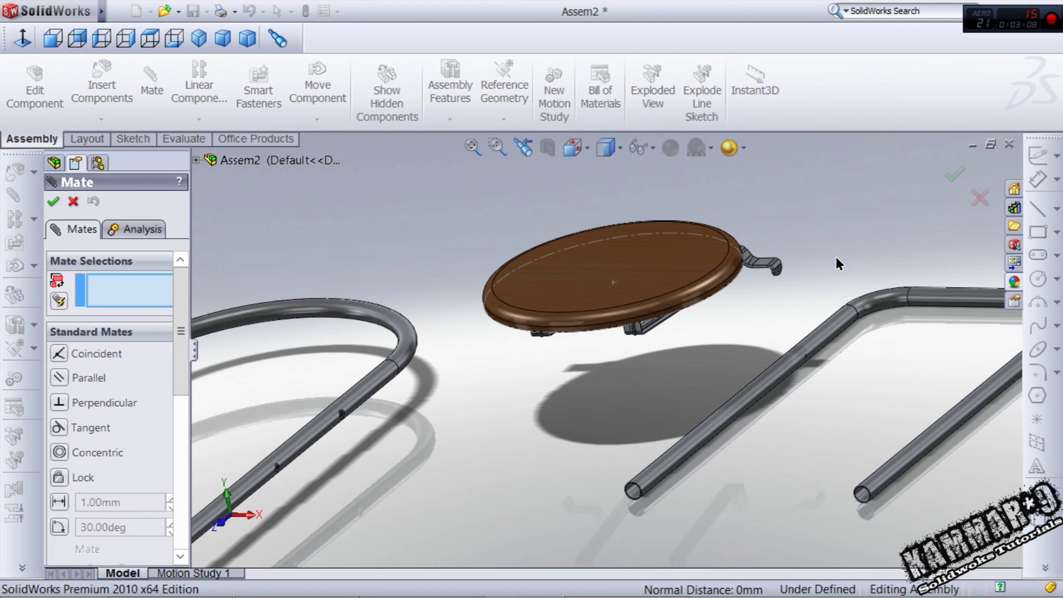
Step: Add a parallel mate between the assembly's Front Plane and Part3's Front Plane, and finish mating
left_click(195, 161)
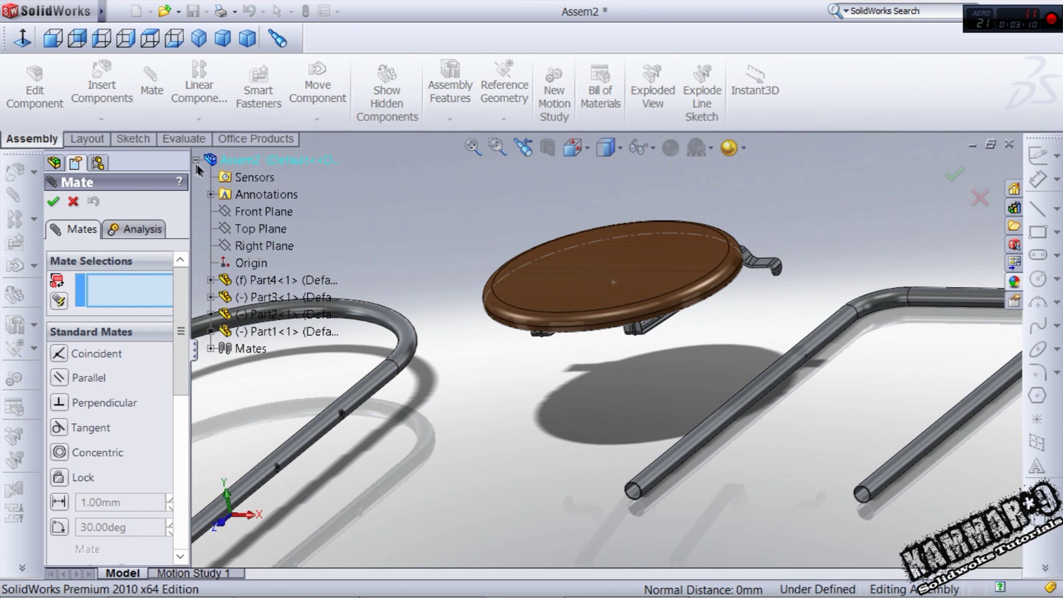
left_click(257, 212)
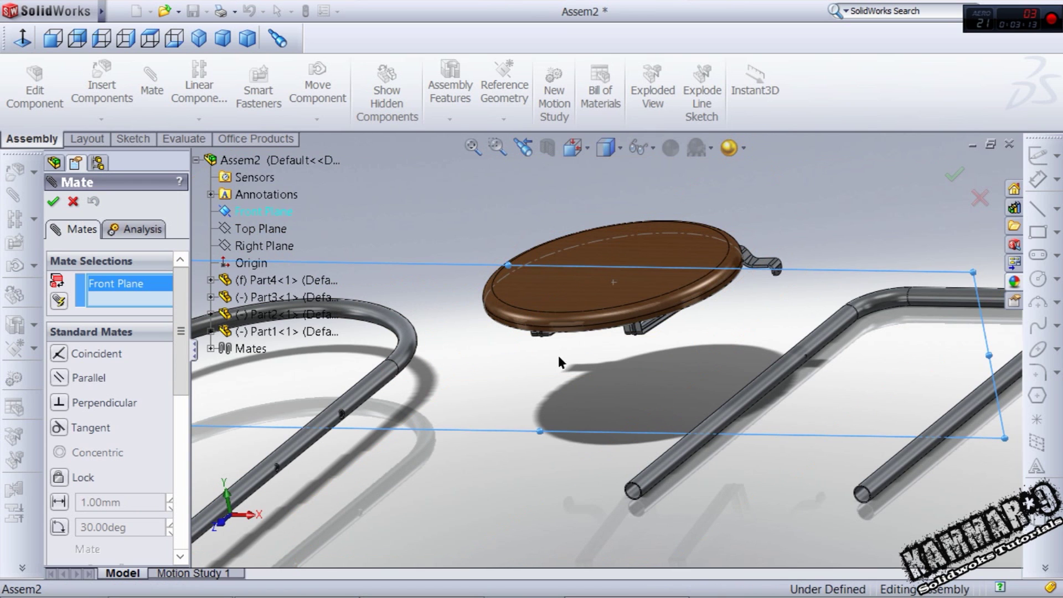
left_click(211, 298)
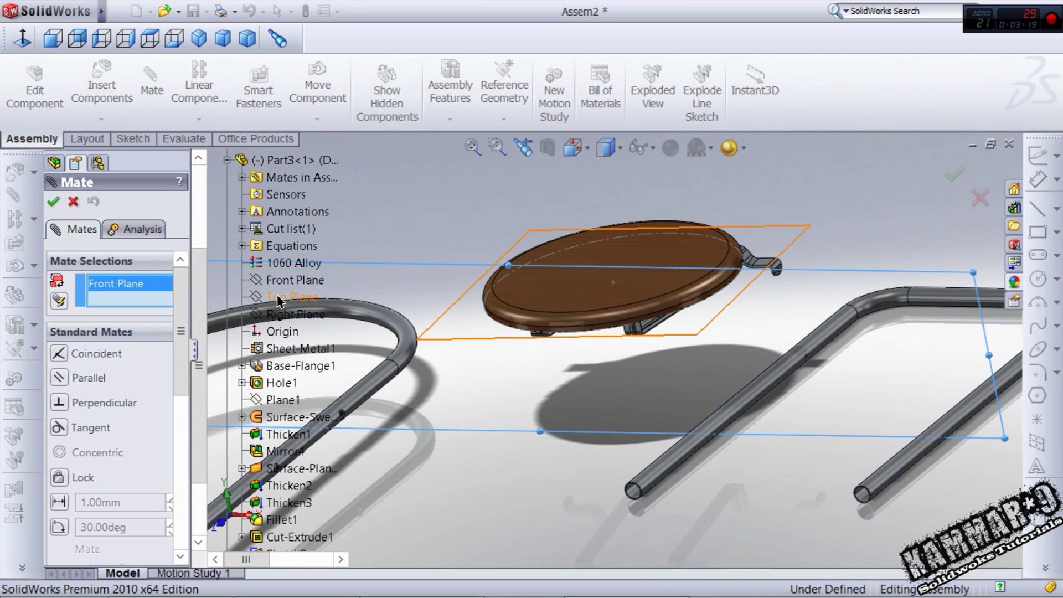
left_click(289, 280)
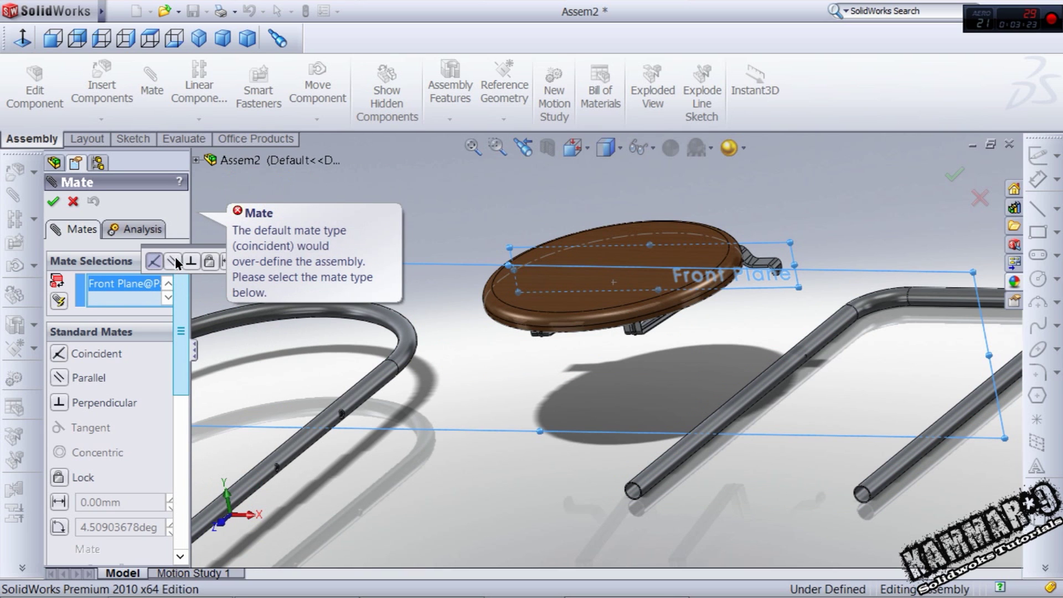
left_click(173, 262)
left_click(53, 201)
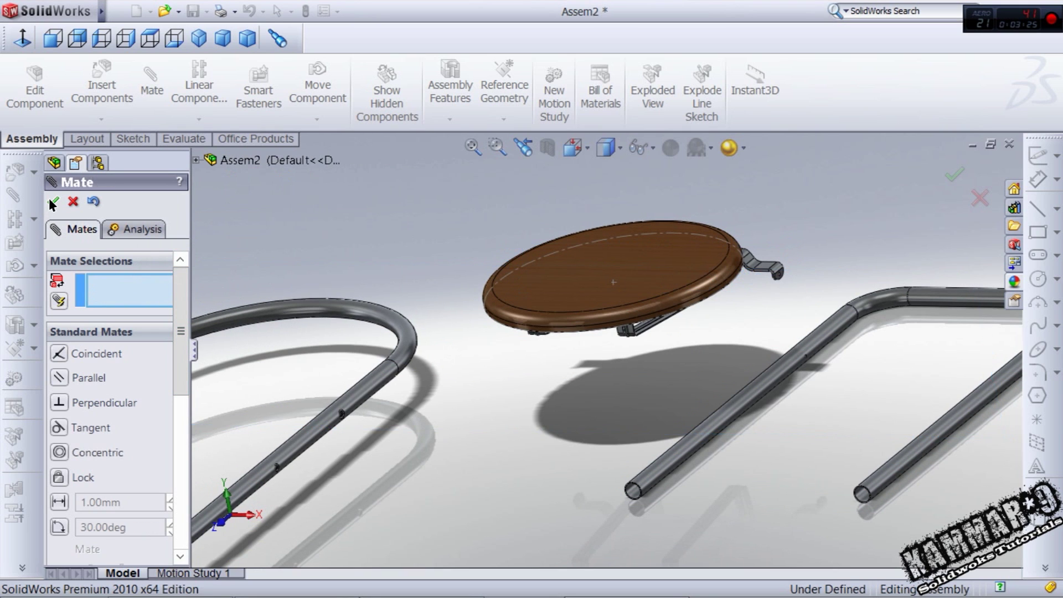
left_click(53, 201)
Step: Add a concentric mate between the screw hole in Part1's tube and the hole in the Part3 bracket's end tab
middle_click_drag(583, 355, 590, 385)
left_click(608, 392)
scroll(589, 372, "up", 4)
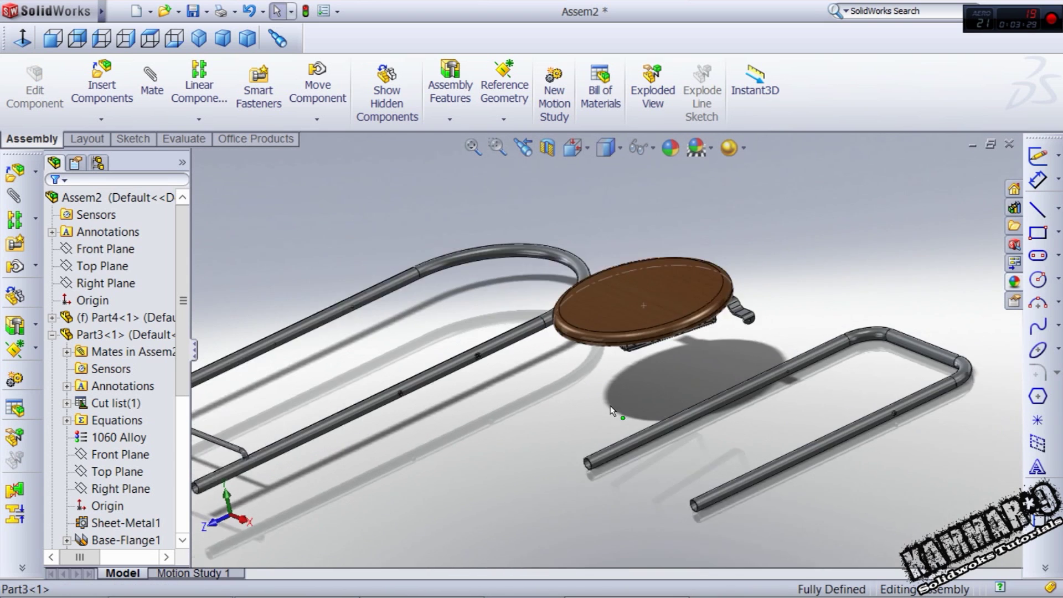
scroll(585, 361, "down", 10)
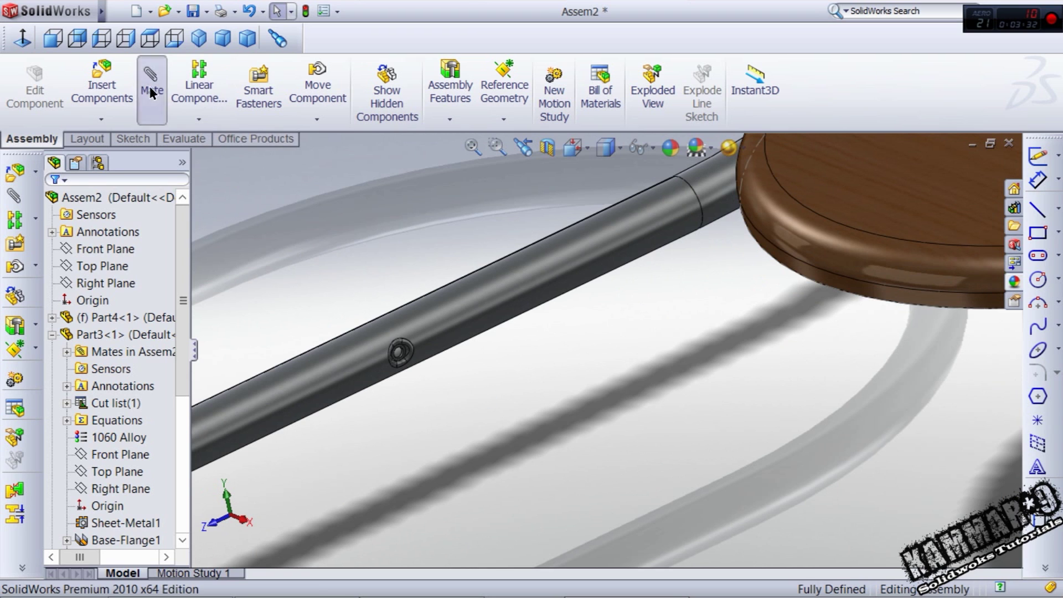
left_click(150, 85)
scroll(474, 351, "down", 8)
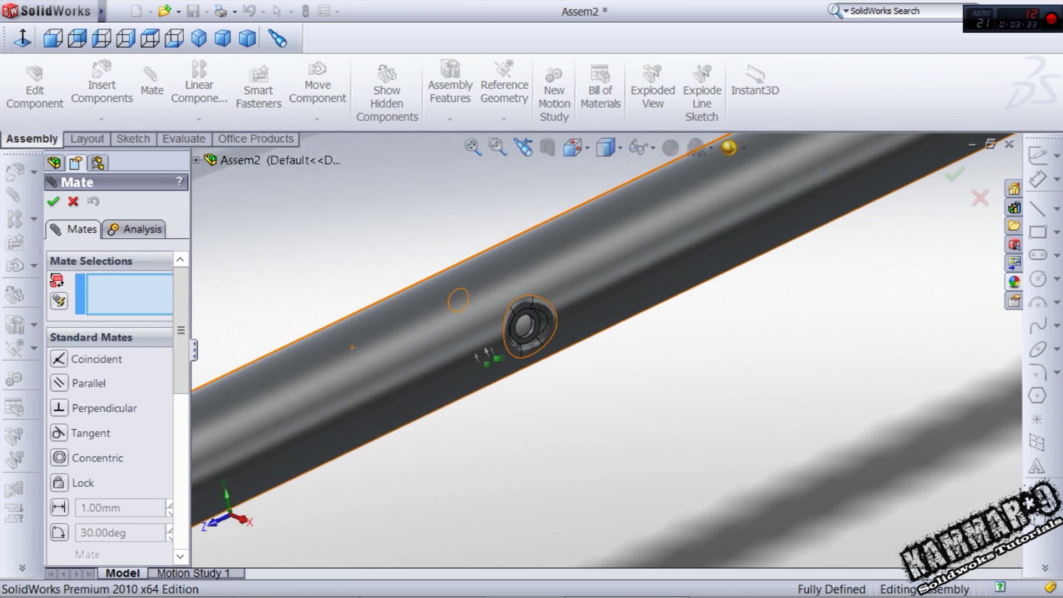
left_click(572, 324)
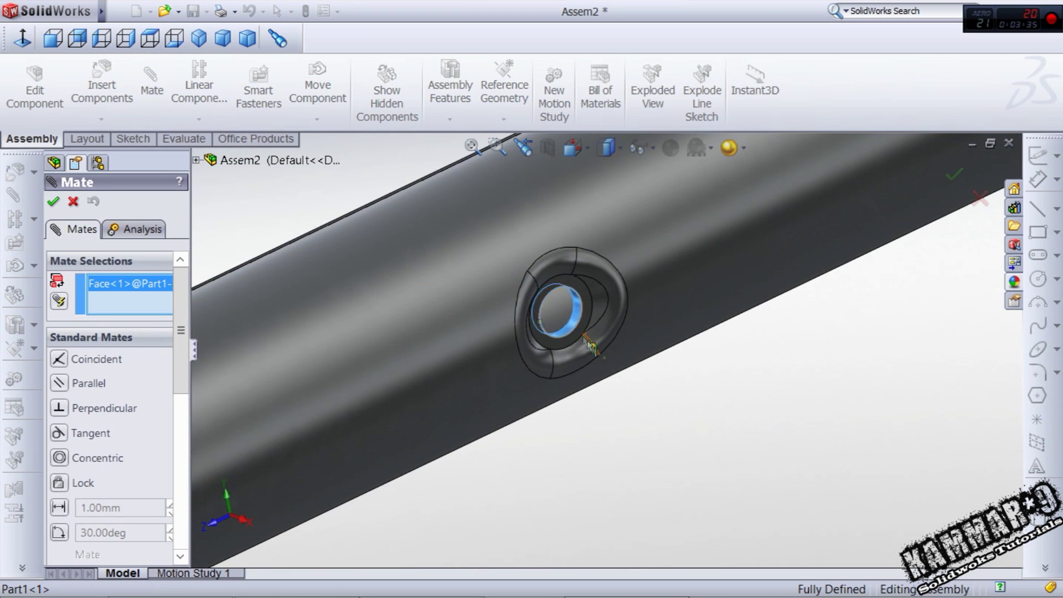
scroll(573, 326, "up", 10)
scroll(916, 325, "down", 10)
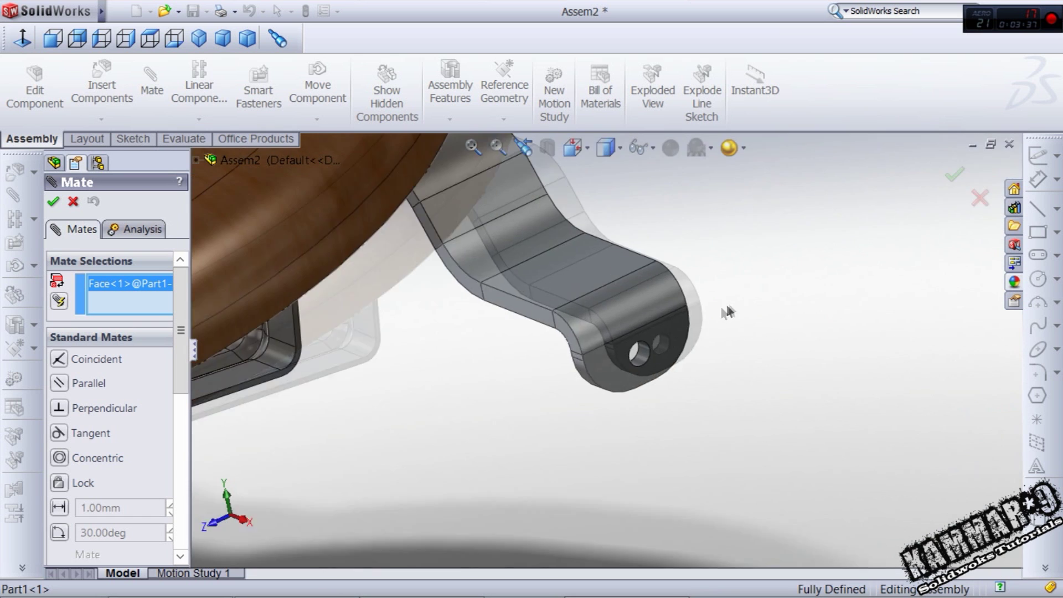
left_click(586, 341)
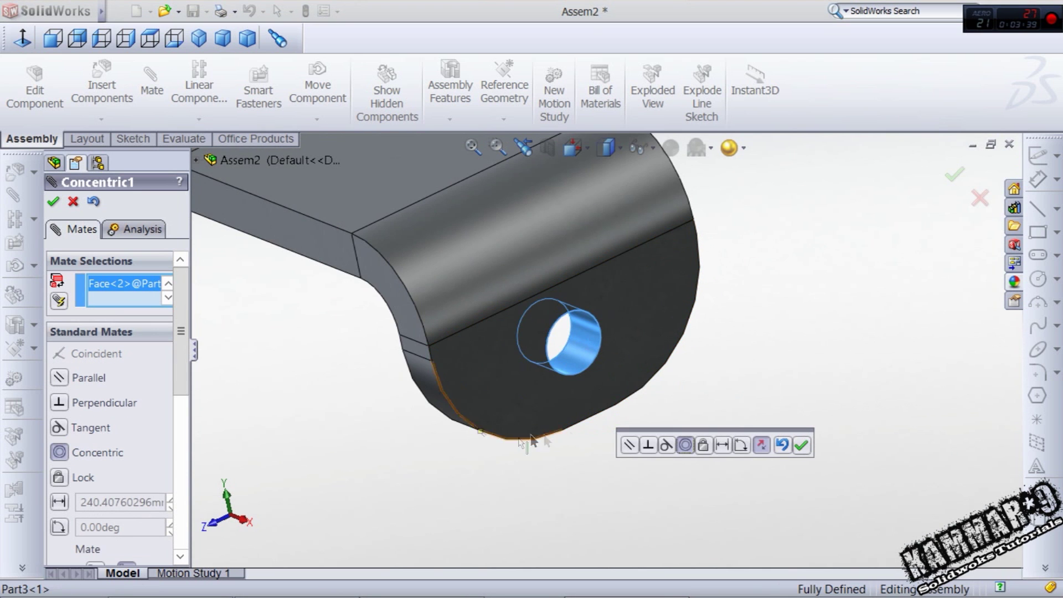
scroll(471, 424, "up", 8)
scroll(470, 424, "up", 6)
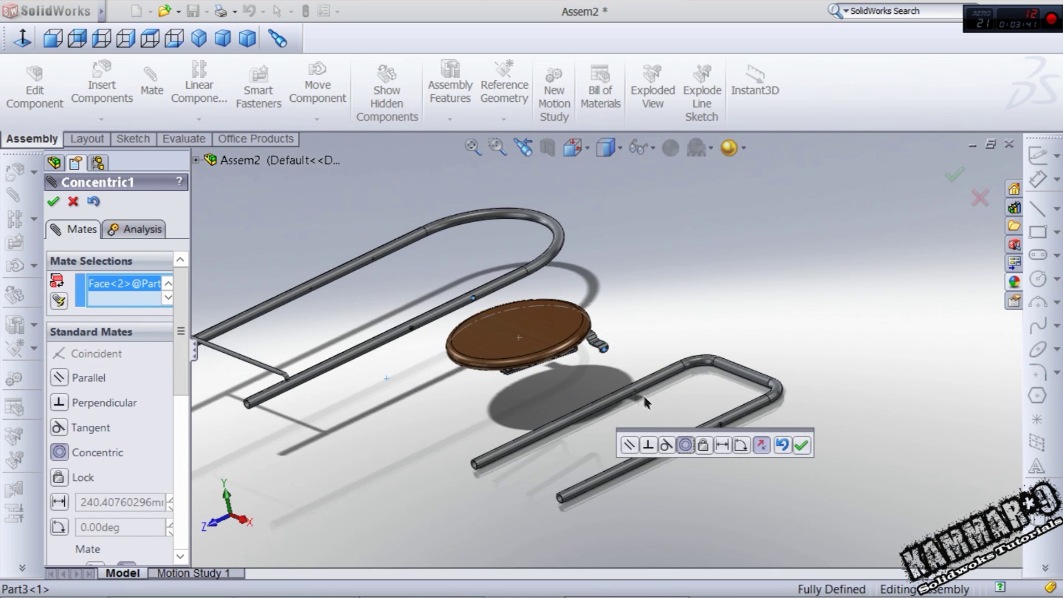
left_click(802, 445)
Step: Add a coincident mate between the Right Plane of the seat (Part4) and the Right Plane of the Part1 tube frame
scroll(387, 337, "down", 3)
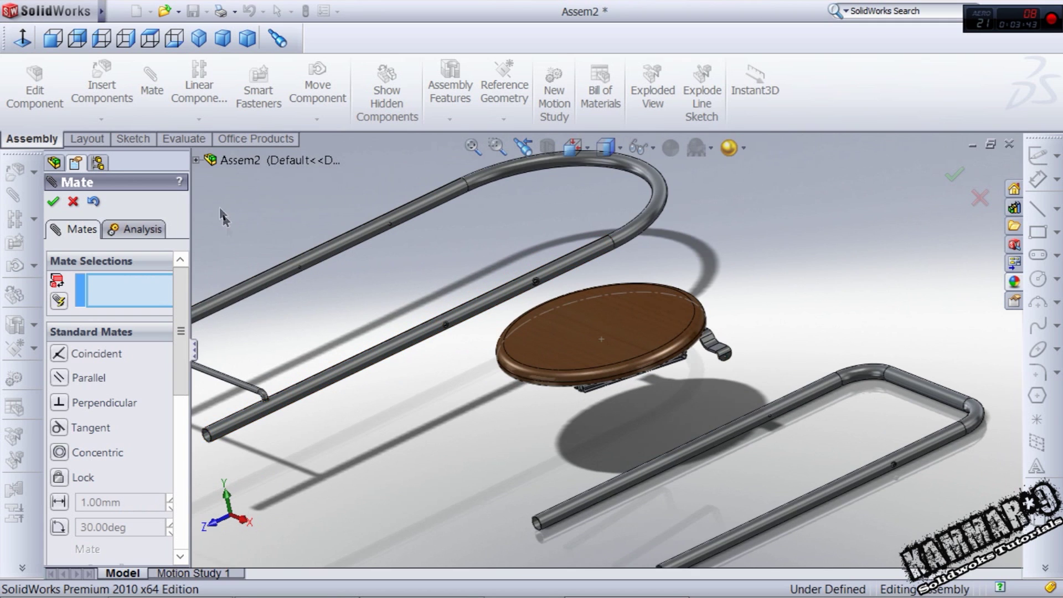
left_click(196, 160)
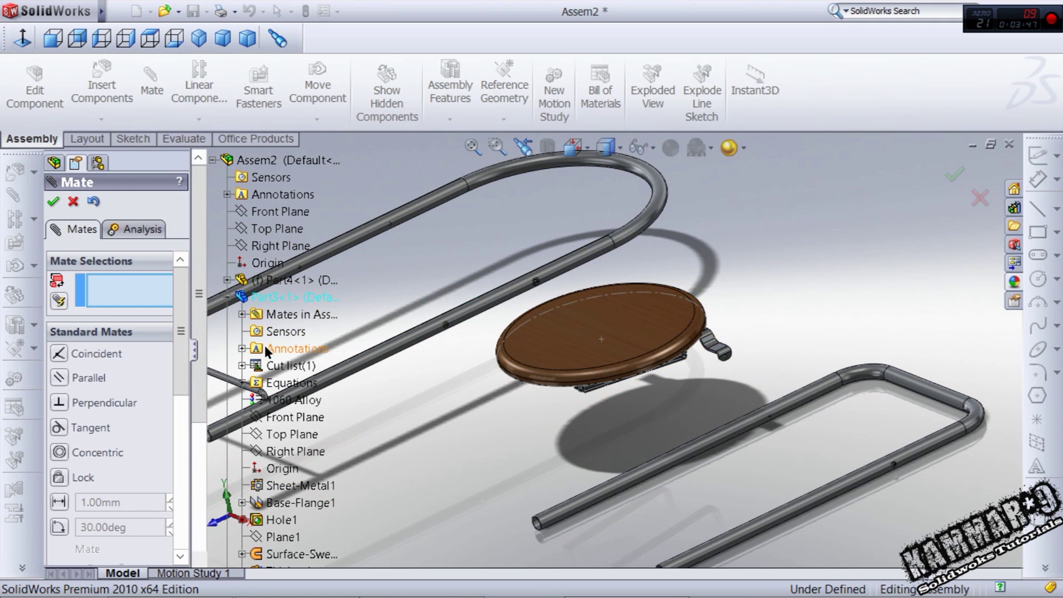
scroll(271, 321, "down", 1)
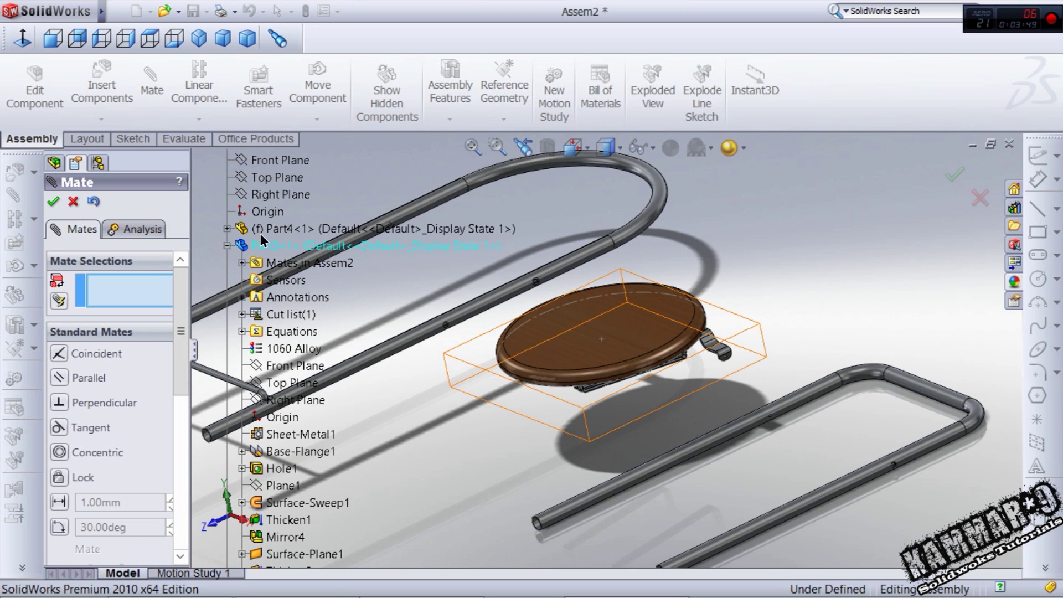
left_click(227, 245)
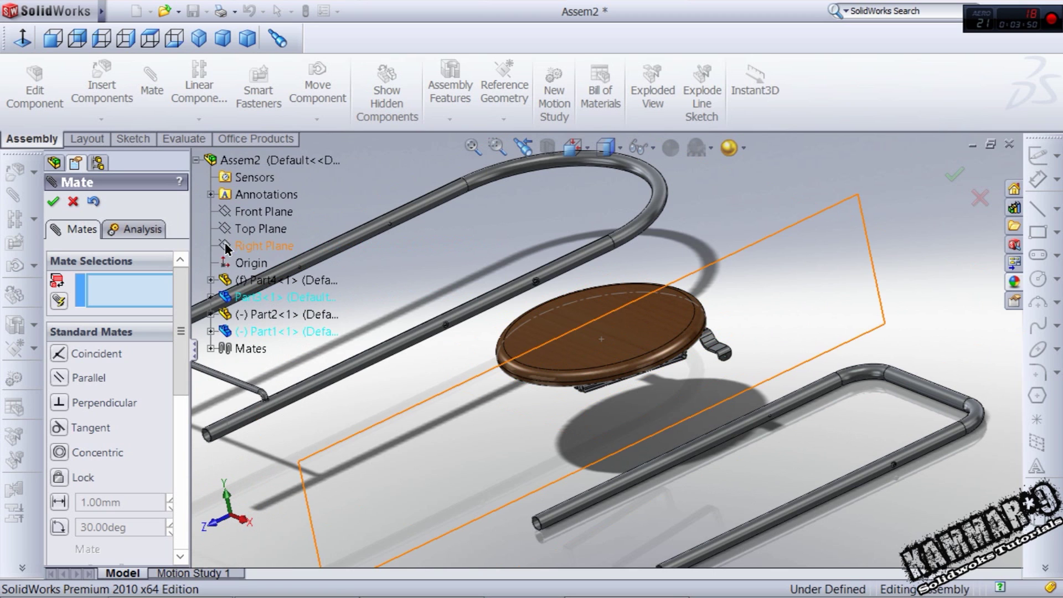
left_click(210, 280)
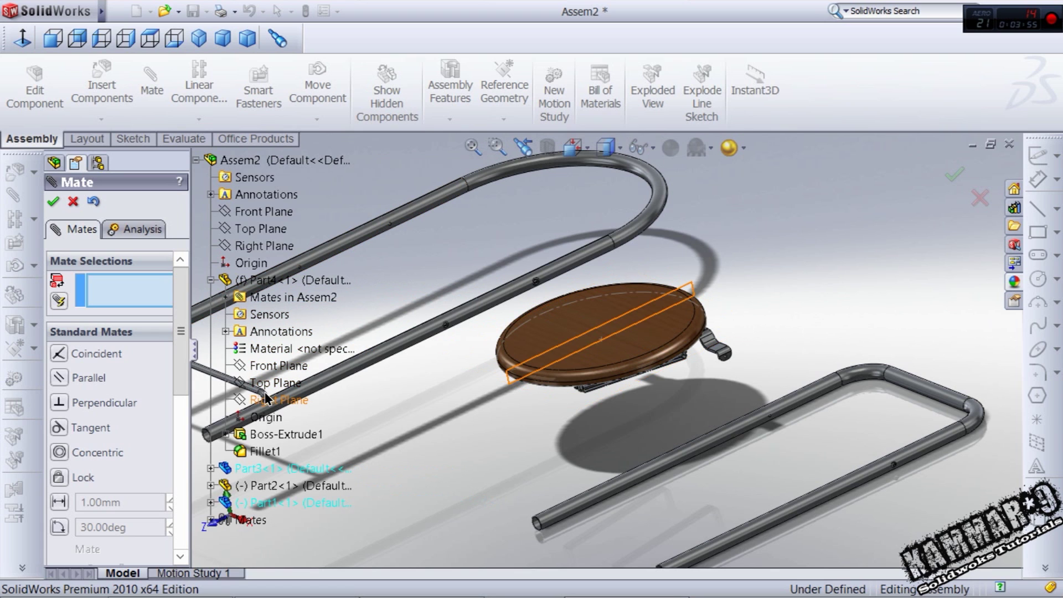
left_click(210, 280)
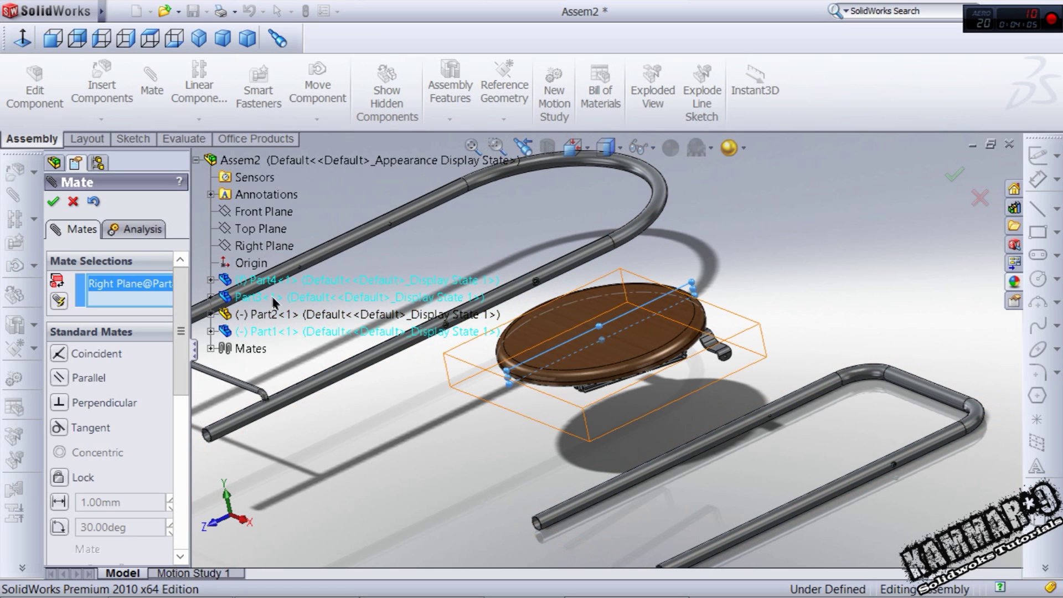
left_click(211, 297)
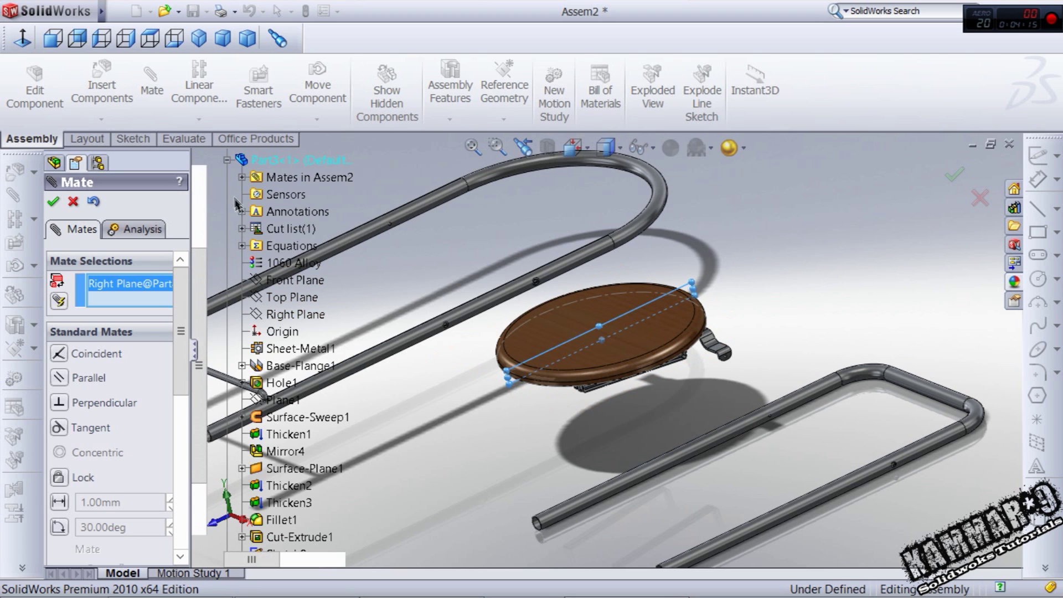
left_click(226, 159)
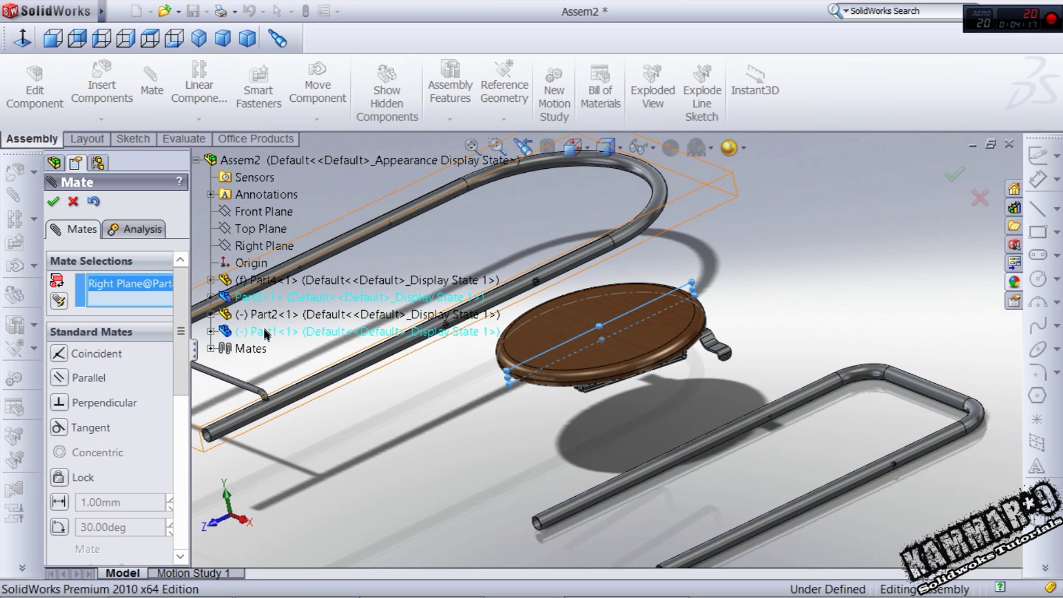
left_click(210, 331)
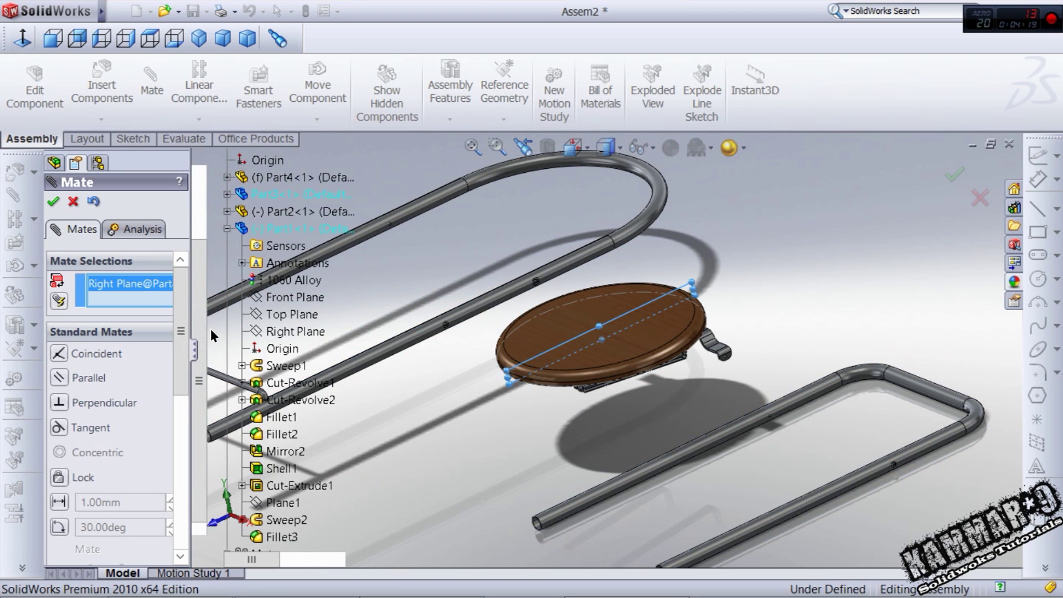
left_click(282, 330)
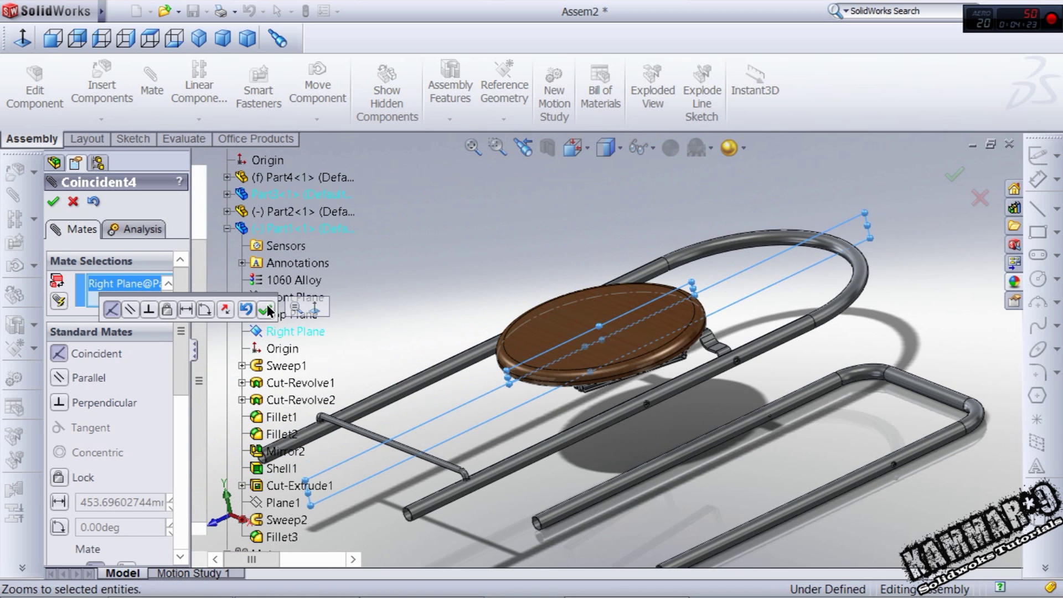
scroll(487, 308, "up", 4)
left_click(264, 310)
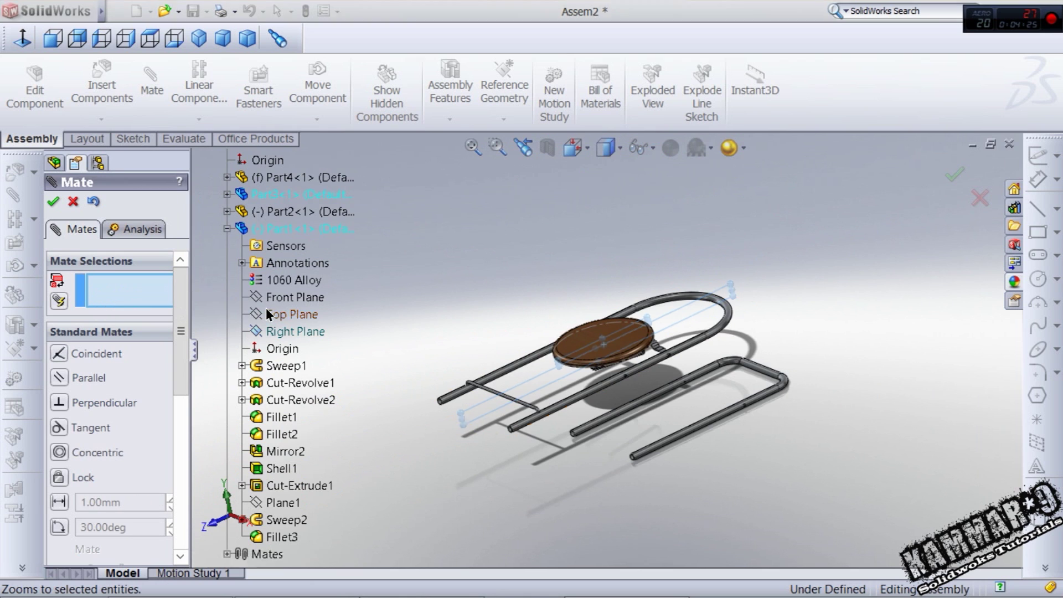
Step: Add a concentric mate between the pivot hole in the Part2 tube frame and the matching lower hole in Part1's tube
scroll(393, 349, "up", 2)
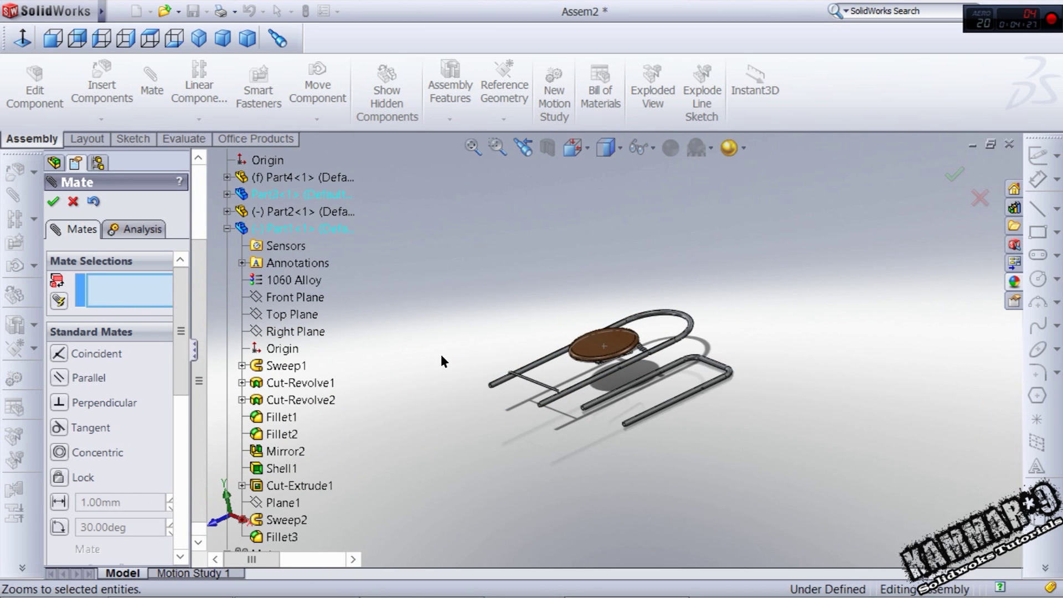
scroll(667, 364, "down", 5)
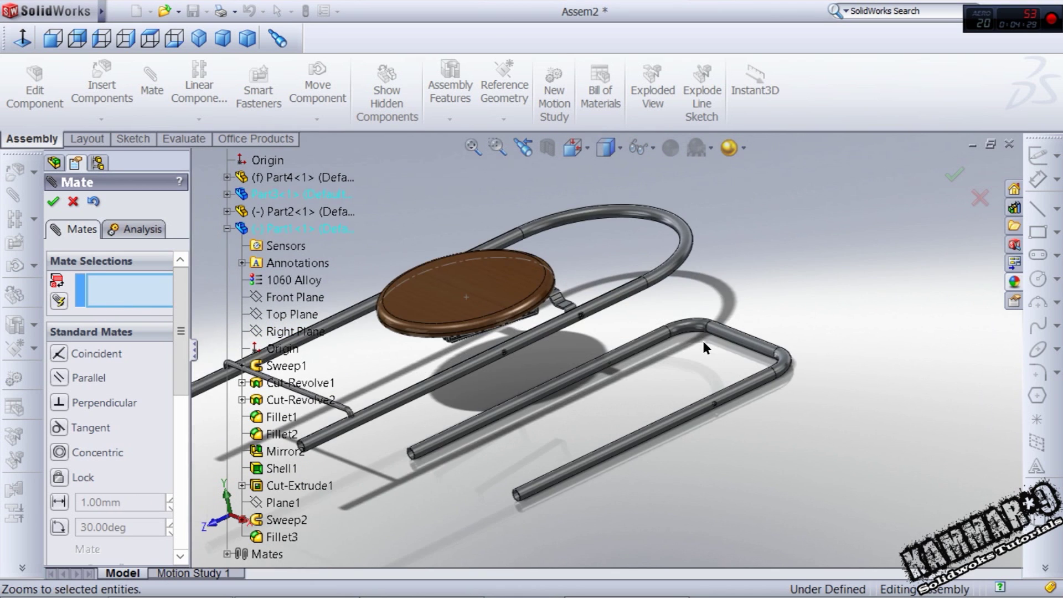
scroll(703, 342, "down", 8)
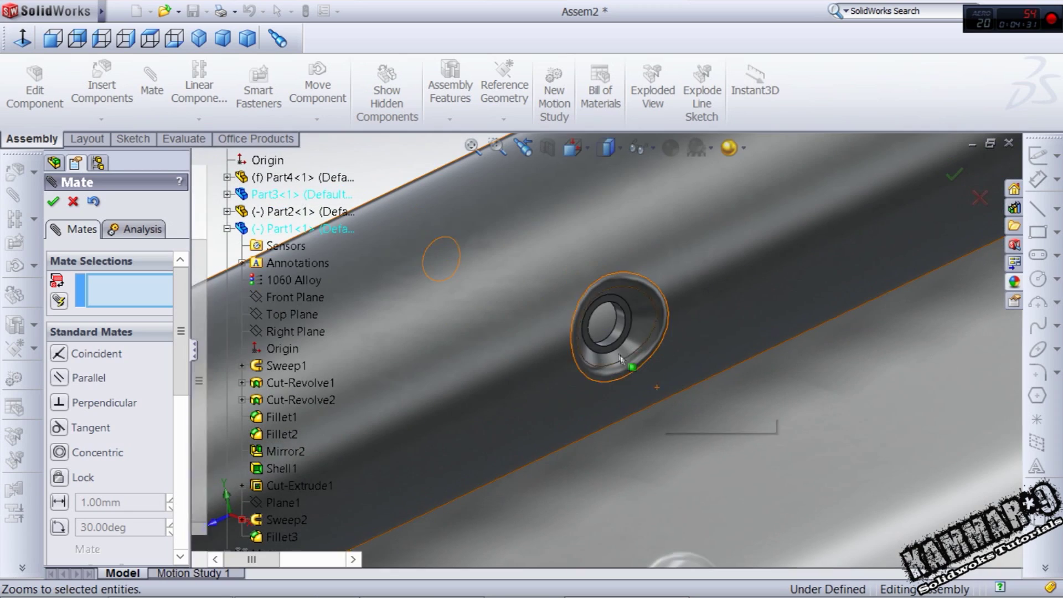
left_click(613, 333)
scroll(608, 407, "up", 8)
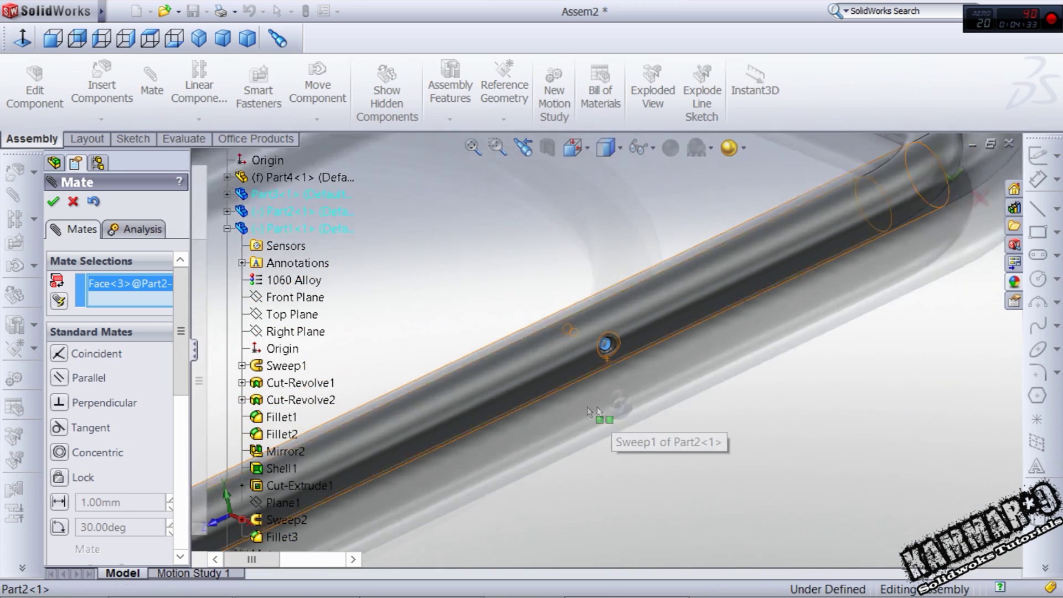
scroll(554, 387, "up", 5)
scroll(531, 310, "down", 6)
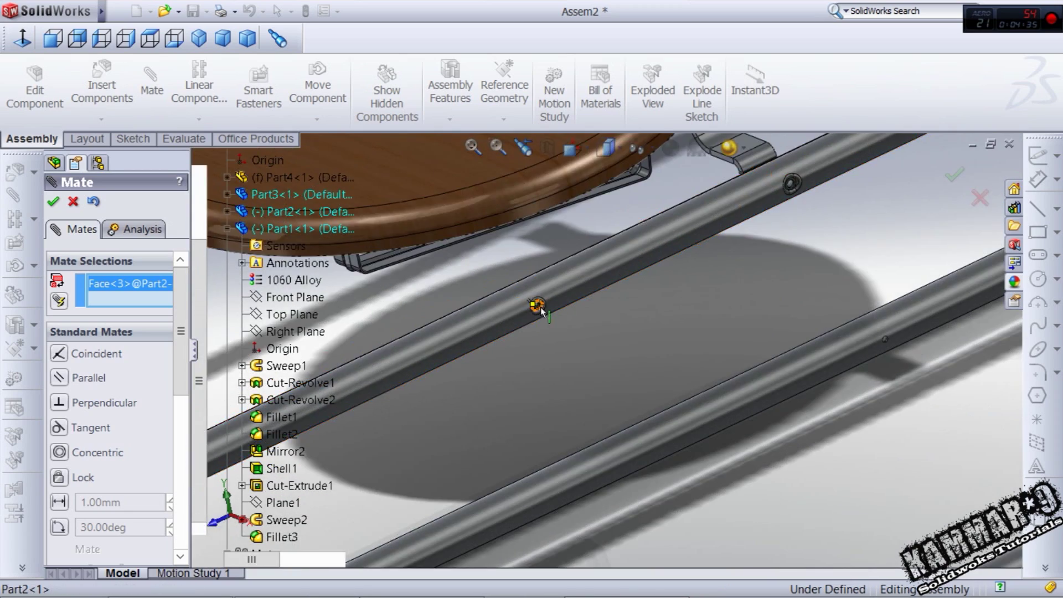
scroll(541, 307, "down", 6)
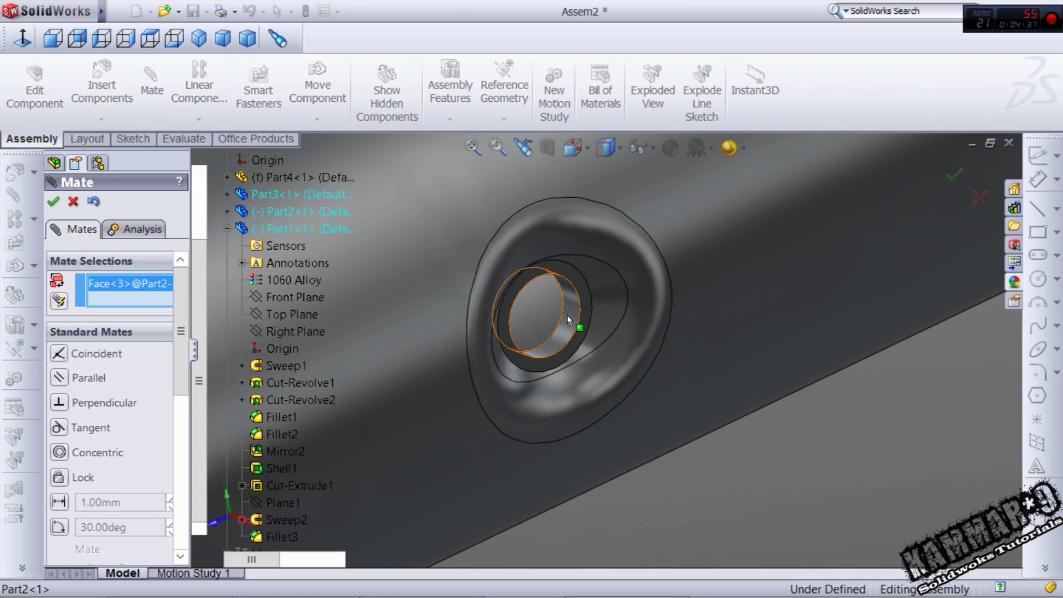
left_click(565, 317)
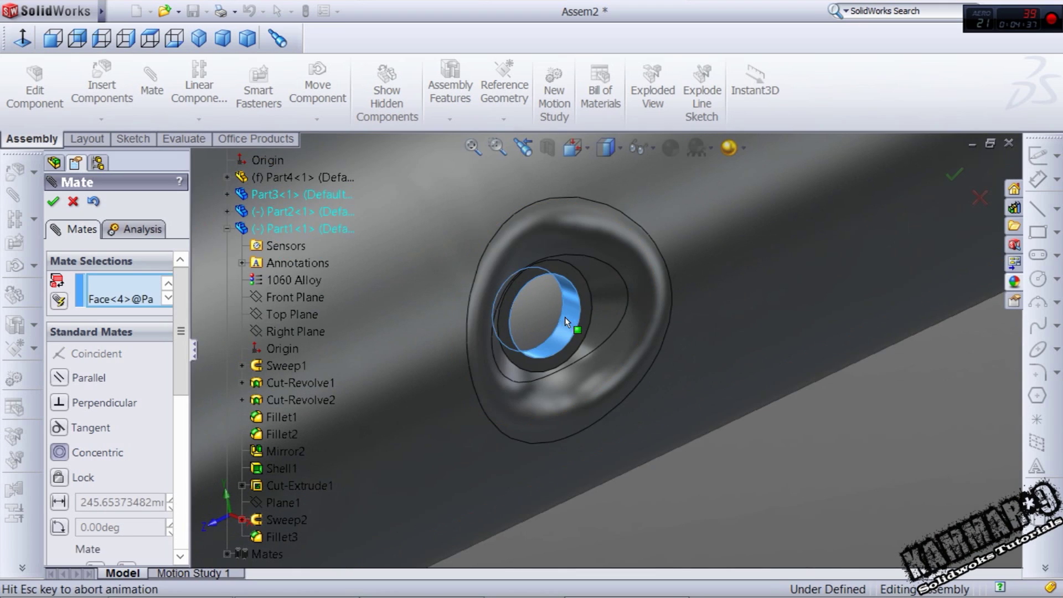
scroll(621, 398, "up", 8)
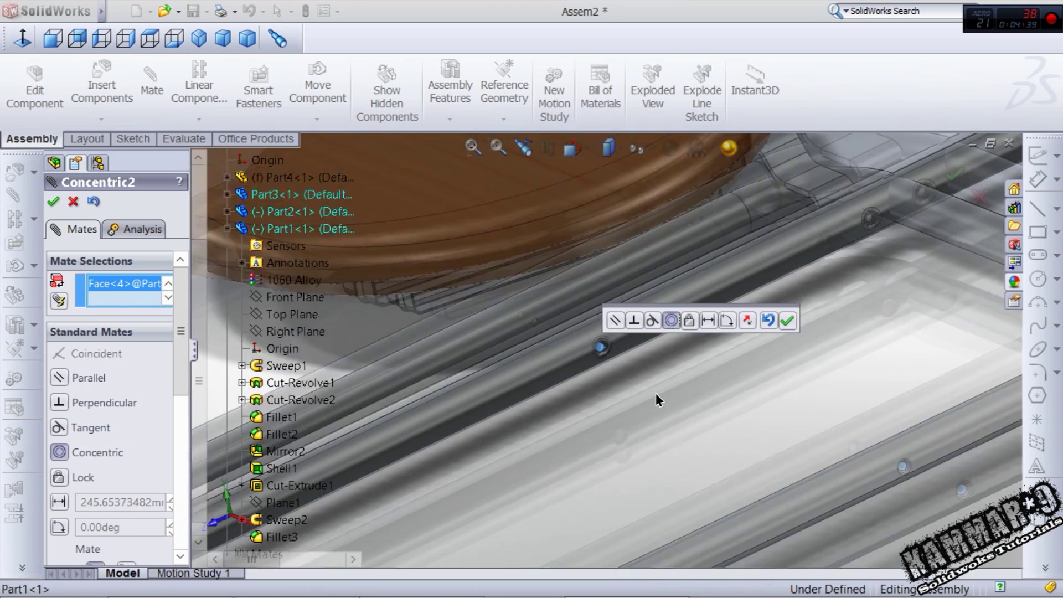
scroll(656, 393, "up", 5)
left_click(786, 320)
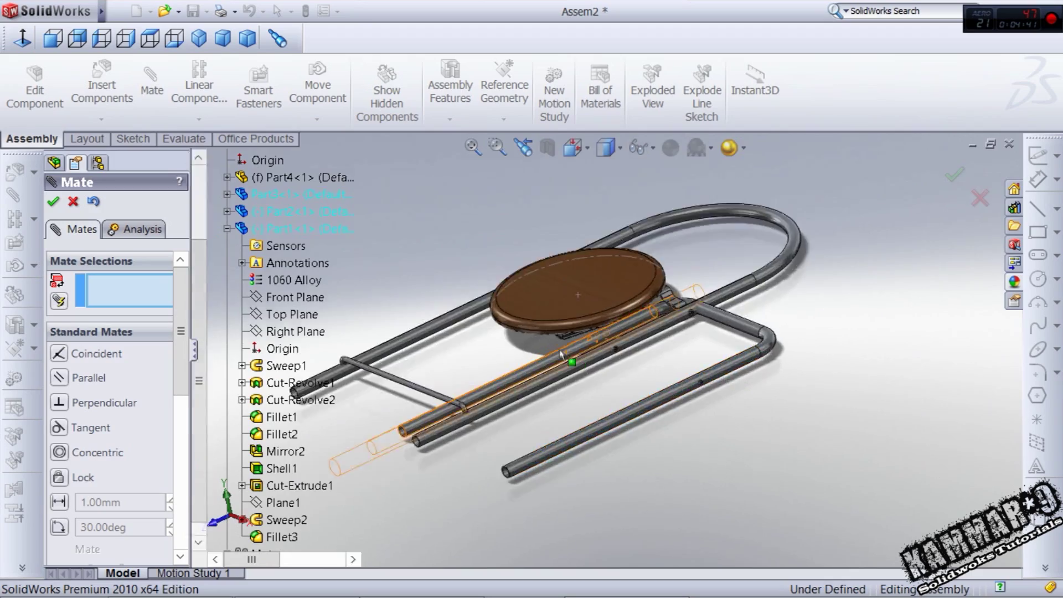
Step: Add a coincident mate between the Right Planes of the Part1 and Part2 tube frames, and finish mating
scroll(562, 355, "down", 3)
middle_click_drag(564, 354, 714, 384)
scroll(633, 327, "up", 3)
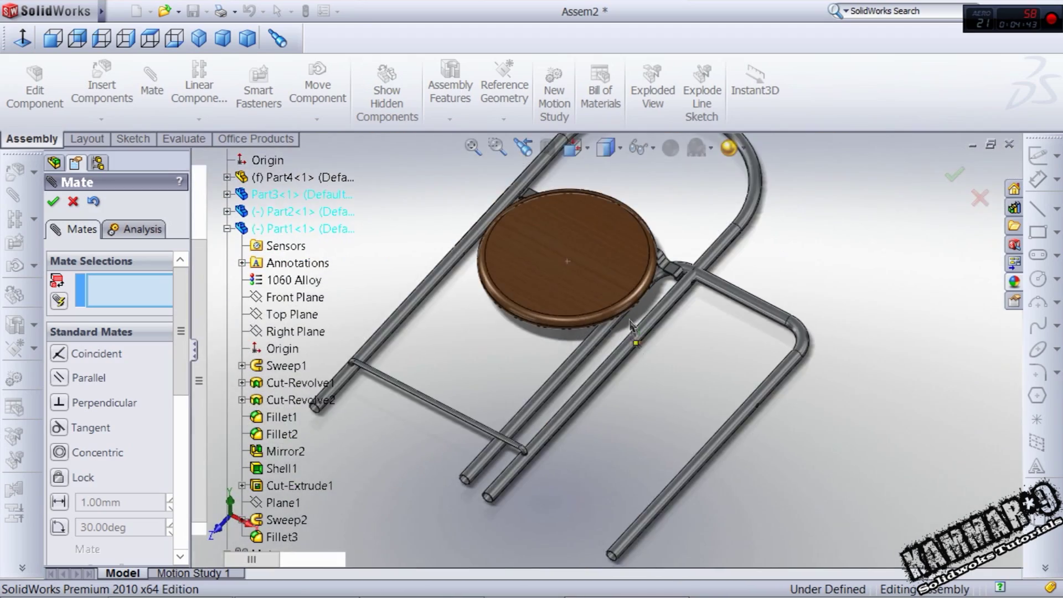
scroll(630, 318, "down", 3)
middle_click_drag(628, 309, 607, 301)
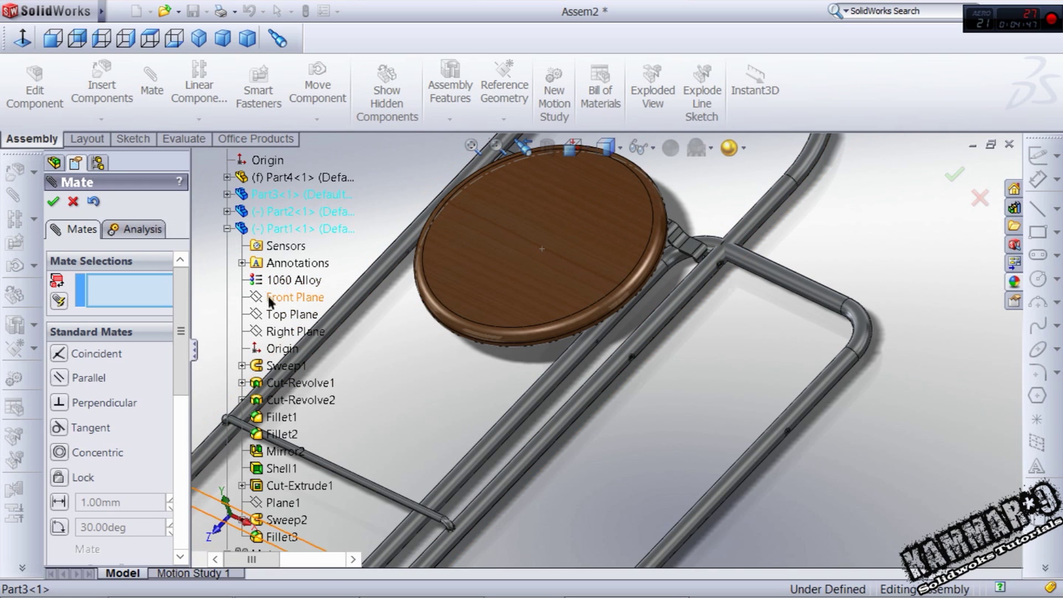
left_click(278, 328)
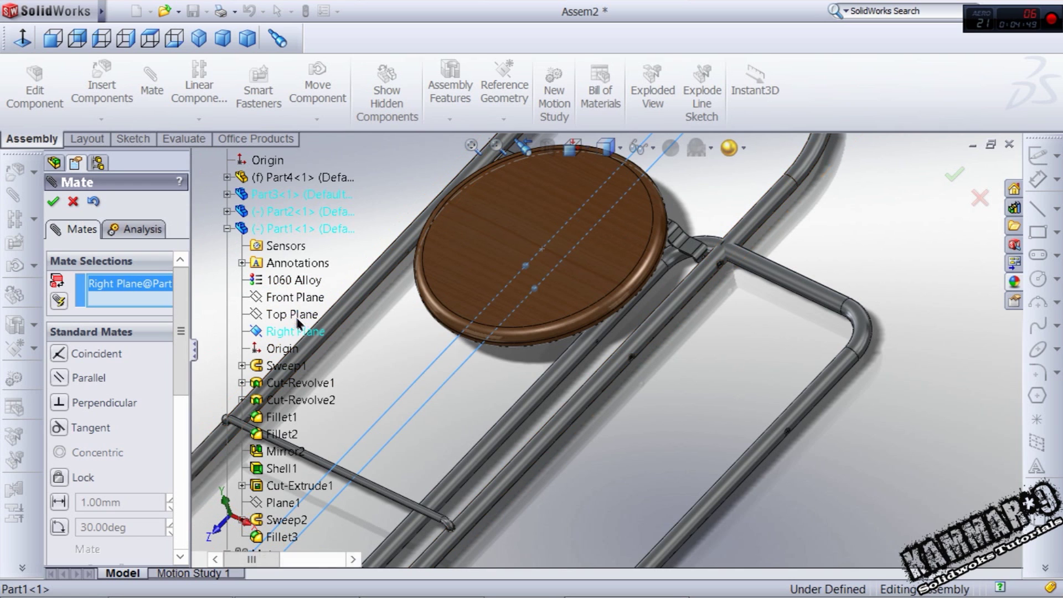
left_click(226, 228)
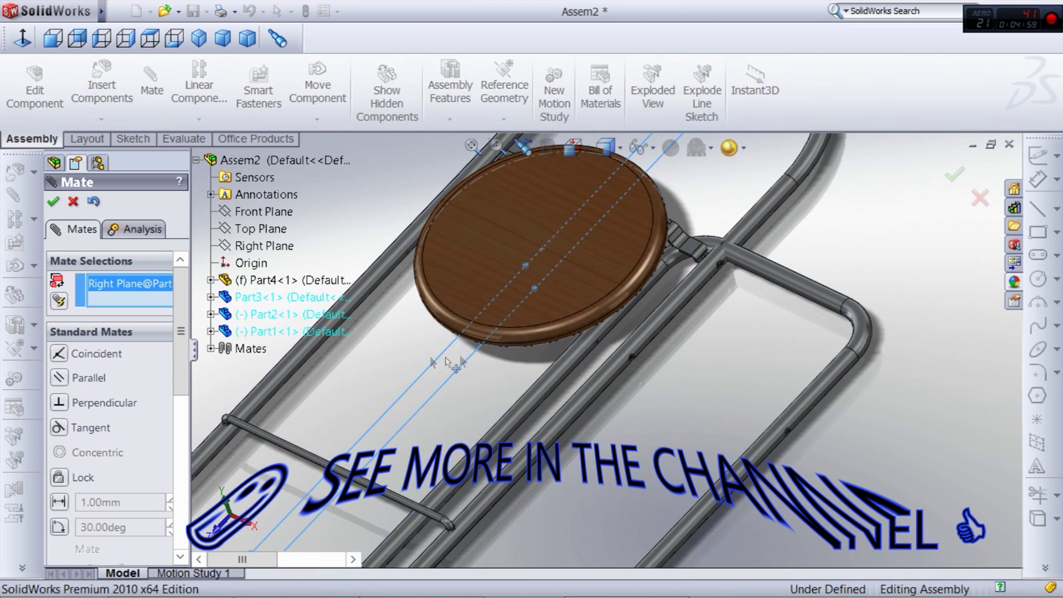
left_click(210, 313)
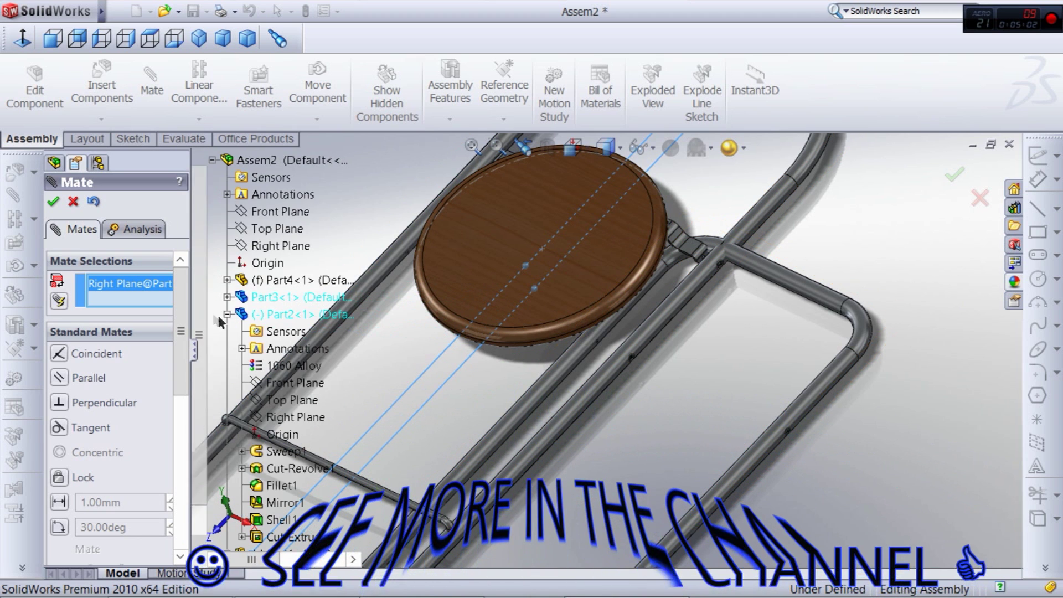
left_click(285, 416)
left_click(935, 271)
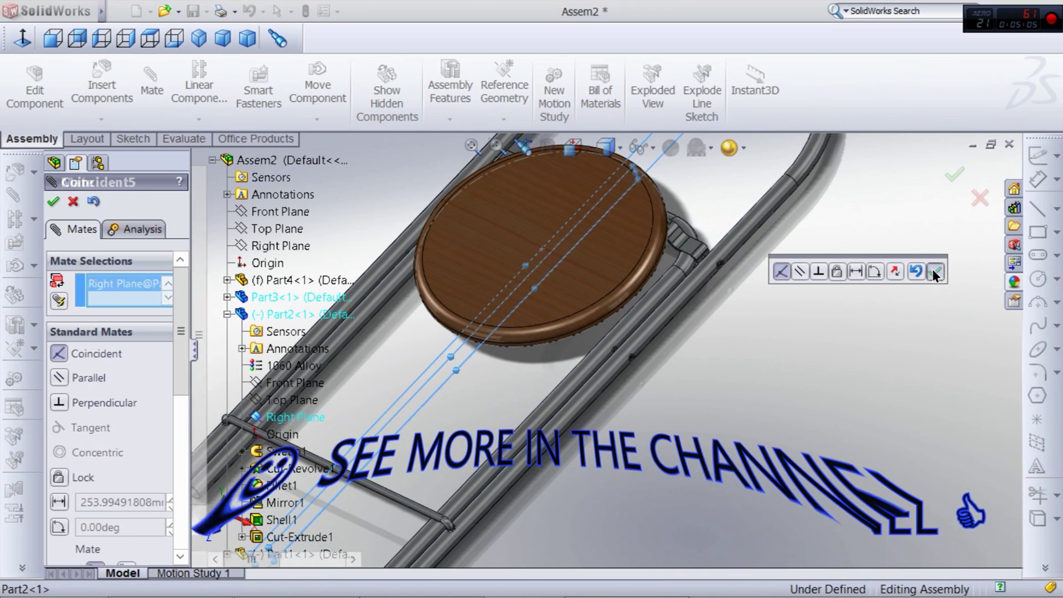
left_click(54, 202)
Step: Swing the Part1 and Part2 tube frames around their pivots until both stand nearly upright under the seat
scroll(529, 344, "up", 4)
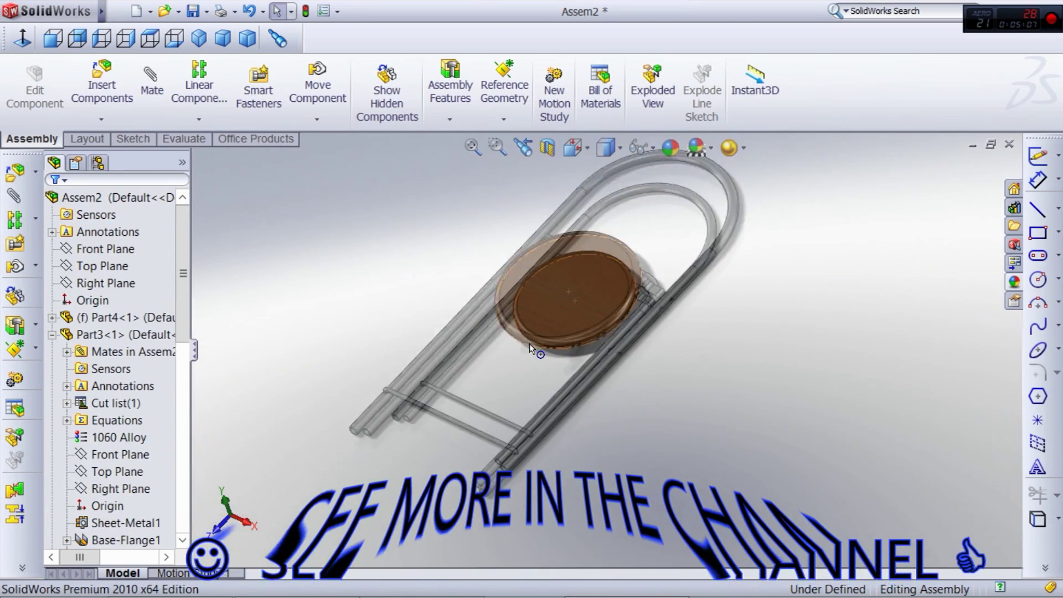
middle_click_drag(529, 343, 524, 252)
scroll(493, 341, "down", 3)
left_click_drag(501, 382, 781, 474)
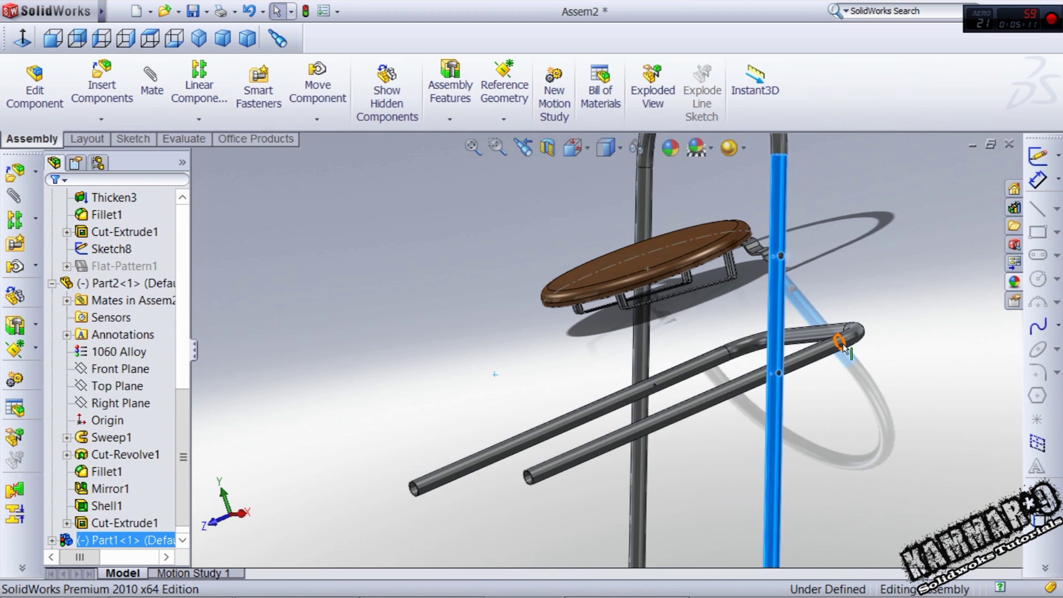
left_click(839, 337)
left_click_drag(839, 337, 764, 308)
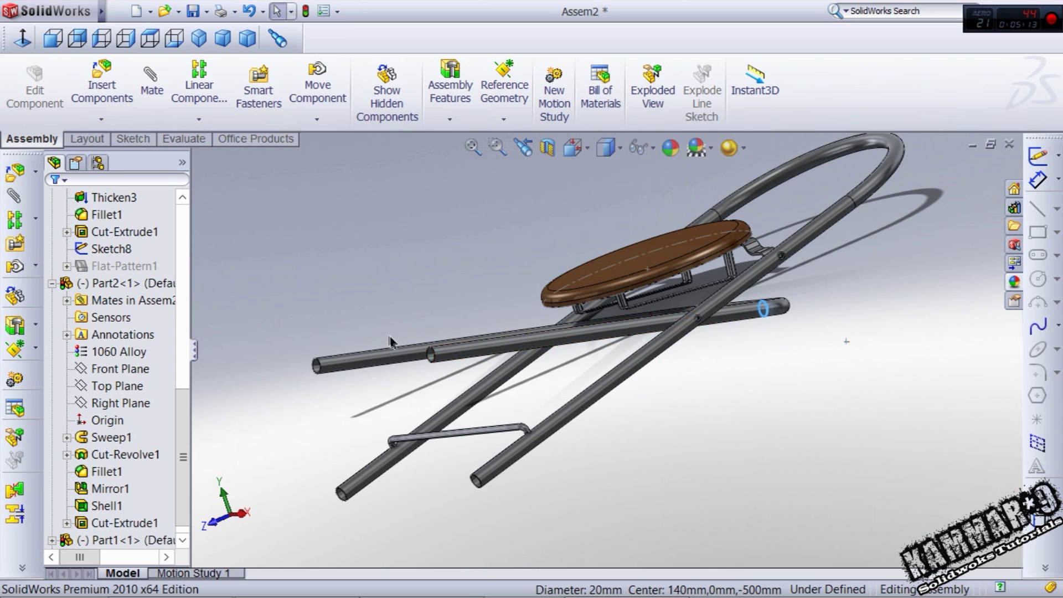
left_click_drag(443, 347, 643, 487)
scroll(764, 402, "up", 2)
scroll(703, 292, "down", 3)
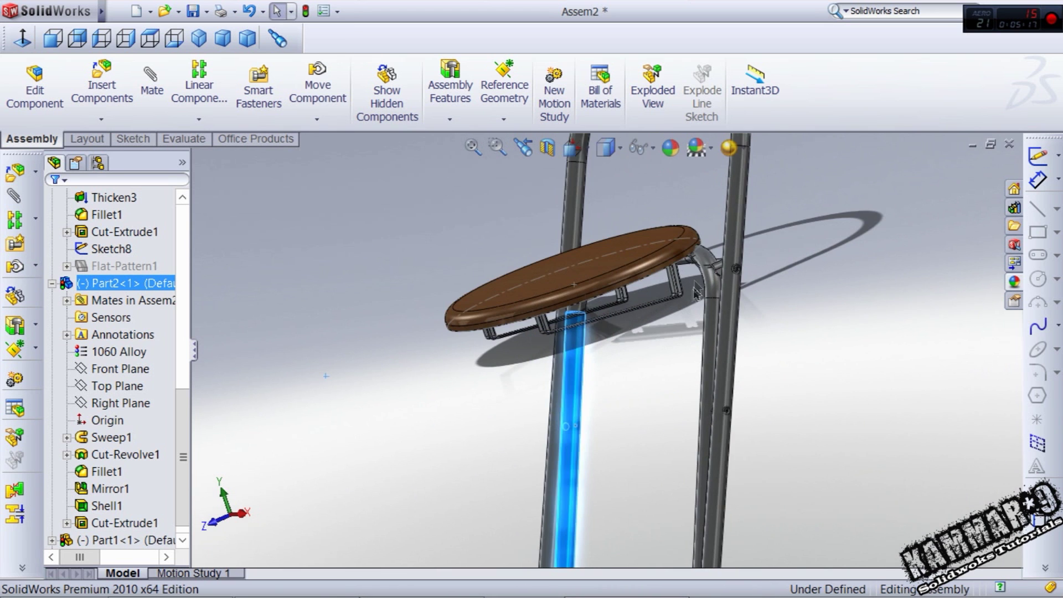
Step: Move the crossbar of the Part2 frame beneath the seat, close to the Part3 bracket's upper strips
left_click_drag(699, 264, 653, 307)
scroll(641, 295, "down", 6)
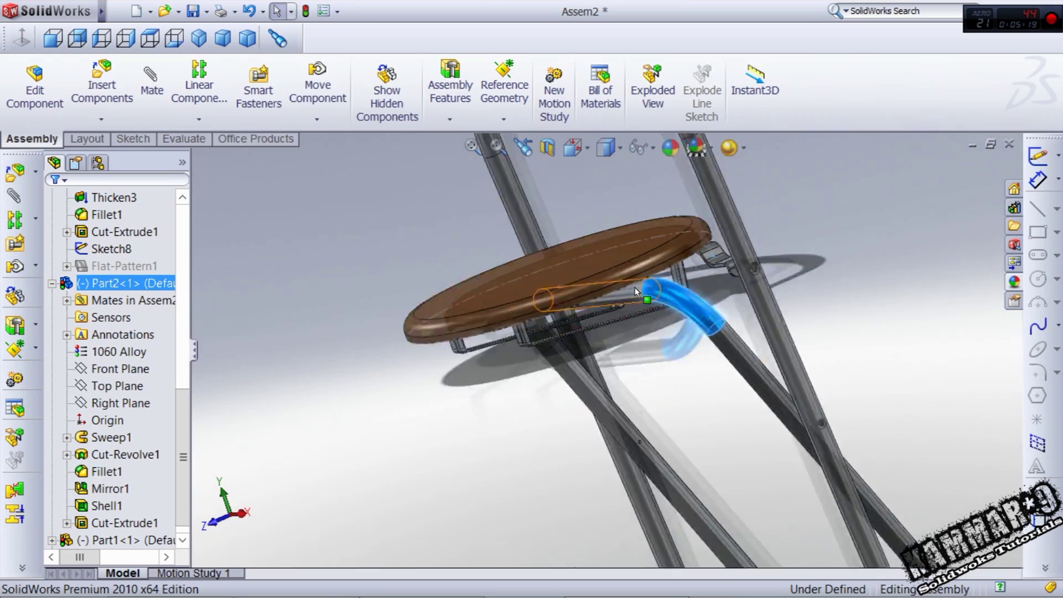
middle_click_drag(590, 326, 556, 283)
mouse_move(605, 308)
left_mouse_down()
mouse_move(599, 327)
mouse_move(618, 307)
left_mouse_up()
middle_click_drag(617, 306, 538, 313)
scroll(531, 333, "down", 3)
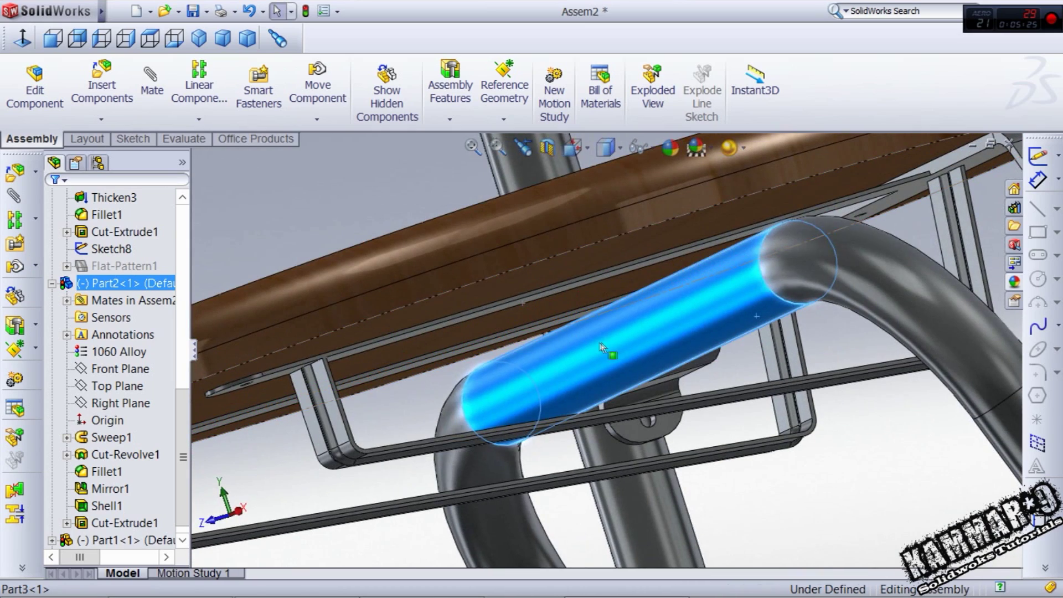
mouse_move(601, 342)
left_mouse_down()
mouse_move(604, 320)
mouse_move(591, 355)
left_mouse_up()
scroll(520, 355, "down", 3)
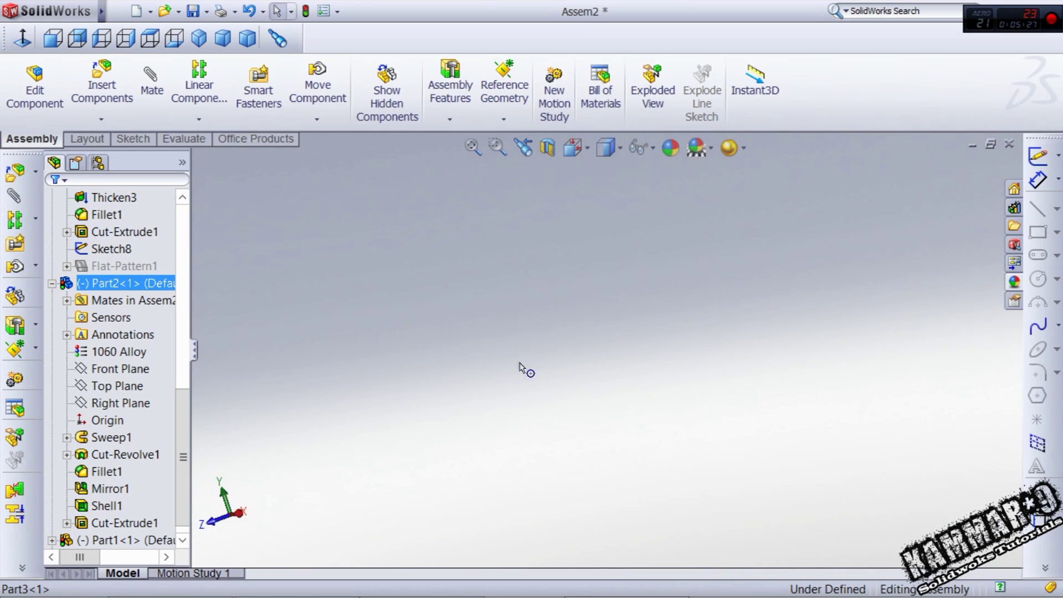
Step: Add a tangent mate between the underside face of the Part3 bracket's upper strip and the Part2 frame's crossbar
left_click(247, 38)
scroll(617, 330, "up", 6)
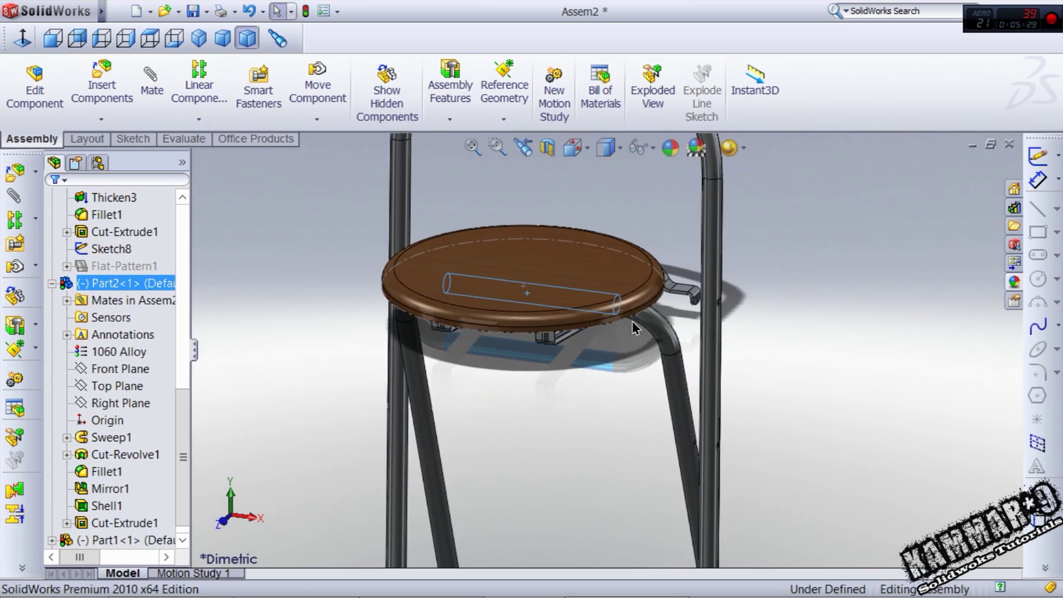
middle_click_drag(612, 325, 513, 280)
scroll(784, 314, "down", 4)
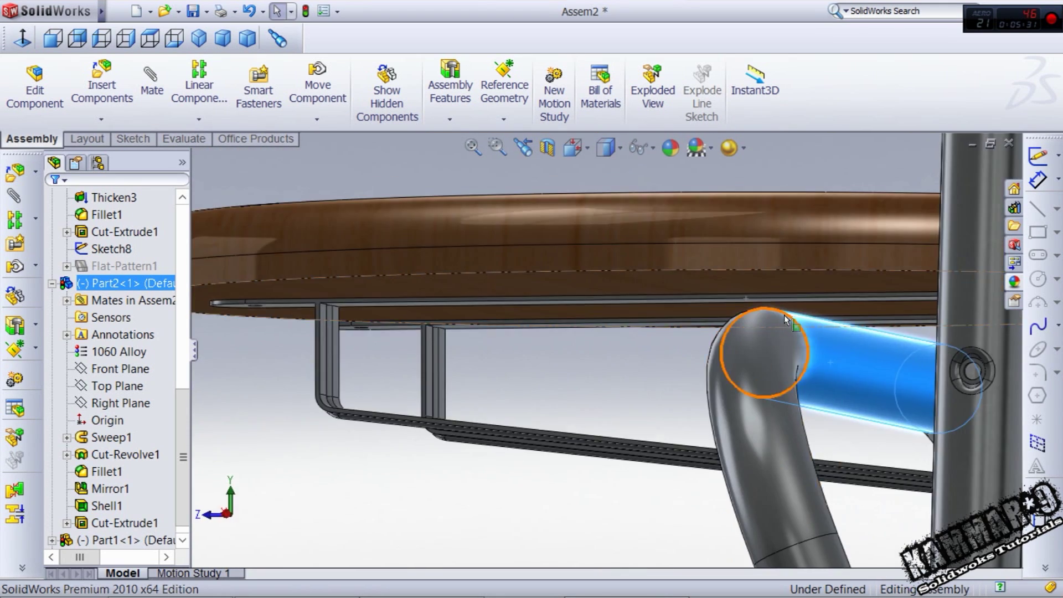
middle_click_drag(784, 315, 794, 300)
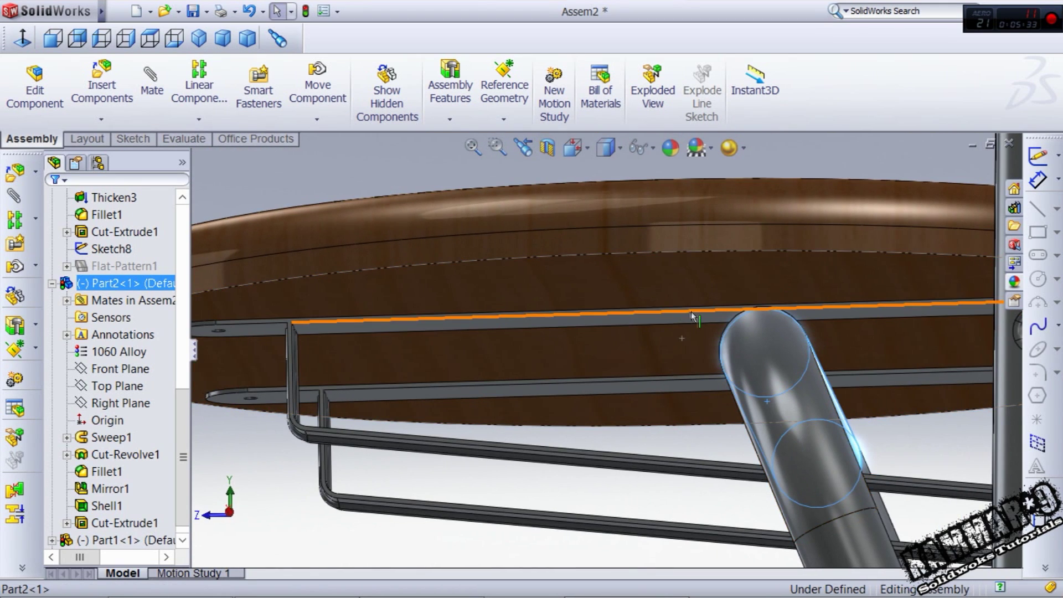
left_click(375, 174)
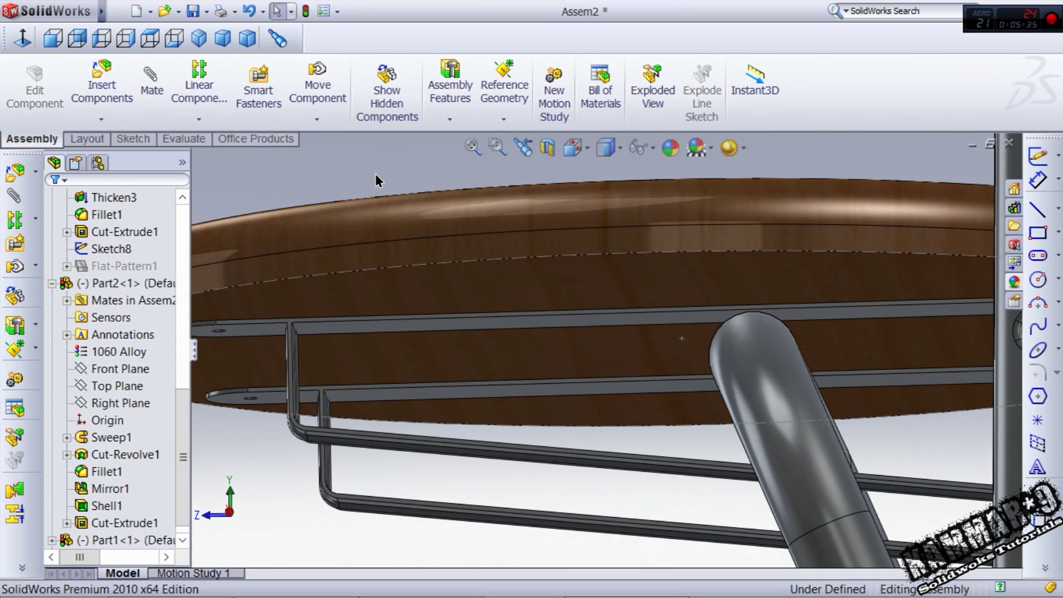
middle_click_drag(471, 234, 489, 244)
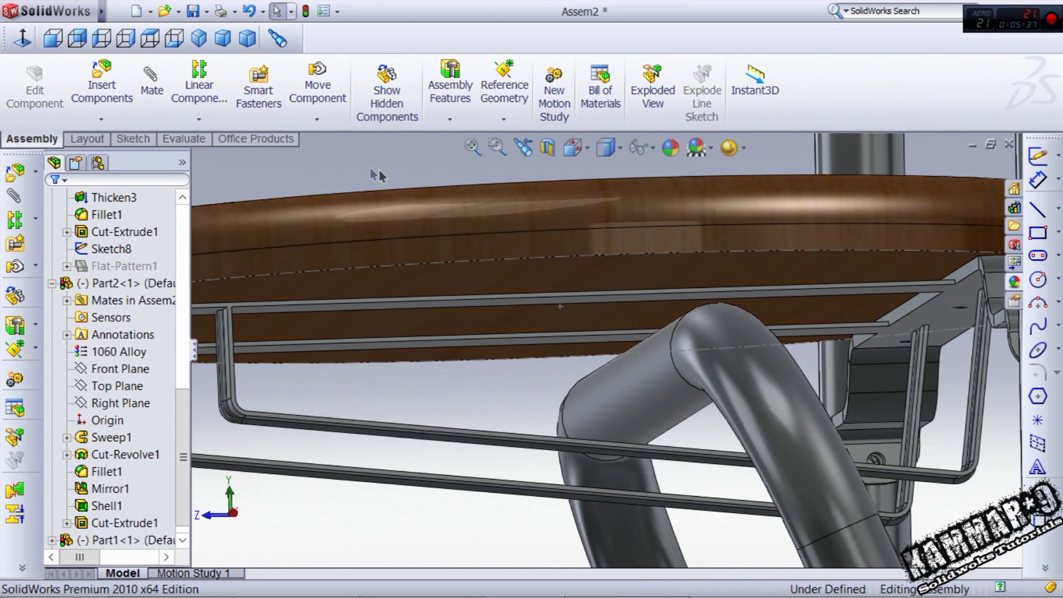
left_click(152, 91)
scroll(602, 304, "down", 3)
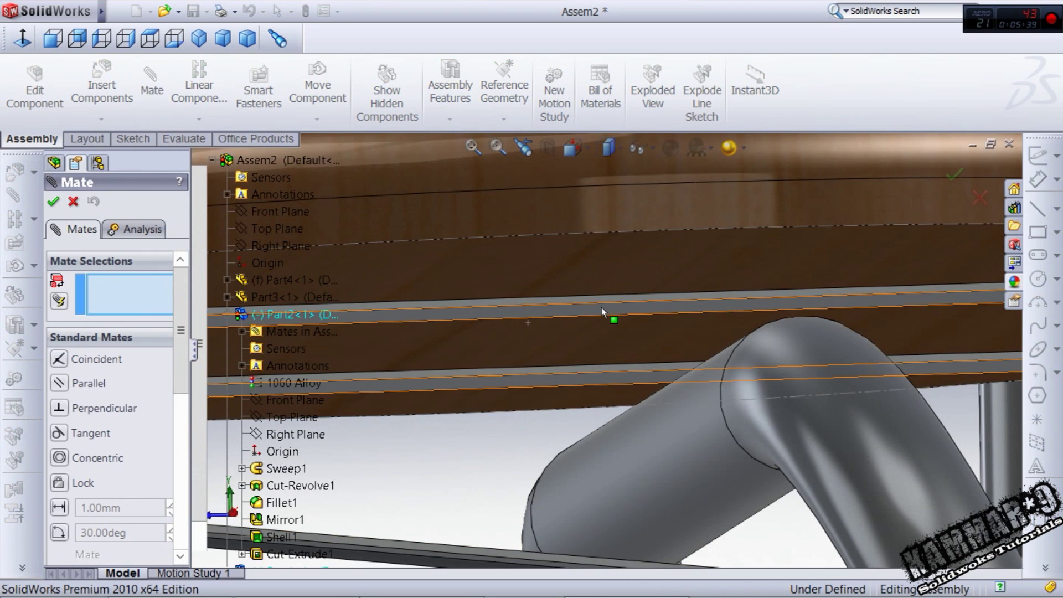
left_click(601, 307)
scroll(602, 332, "up", 3)
middle_click_drag(601, 353, 659, 374)
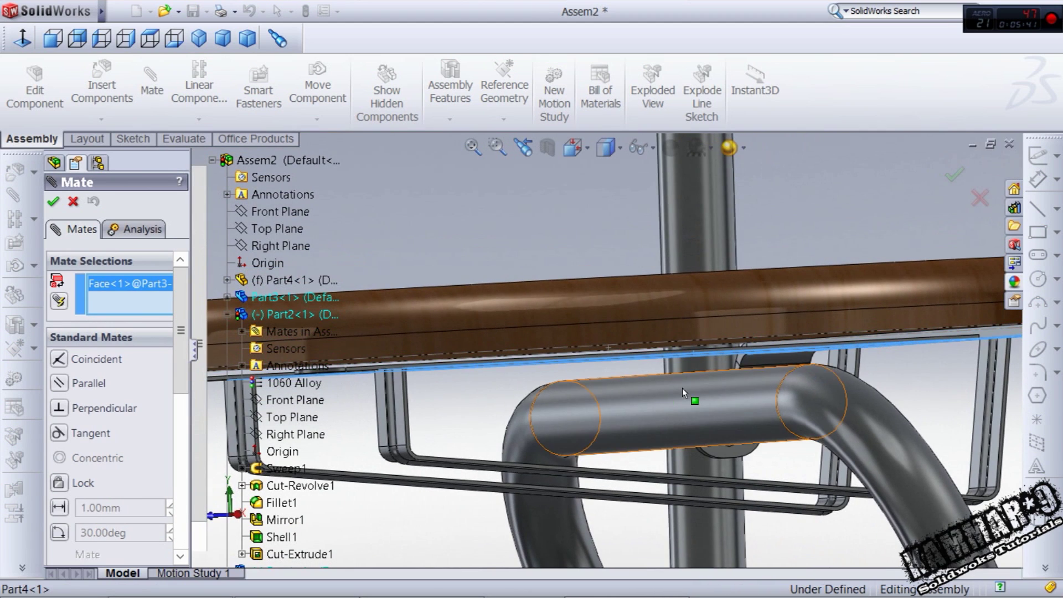
left_click(684, 391)
left_click(796, 413)
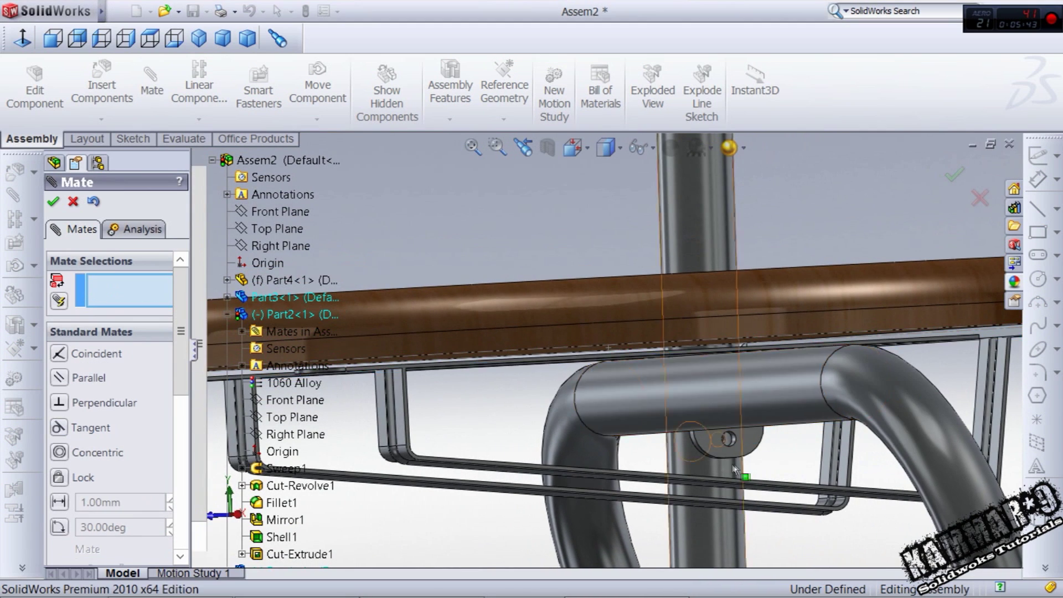
Step: Slide the Part2 crossbar along the Part3 bracket towards the seat's front edge to spread the chair legs into an X
middle_click_drag(684, 391, 715, 401)
left_click_drag(736, 386, 686, 386)
scroll(684, 383, "up", 7)
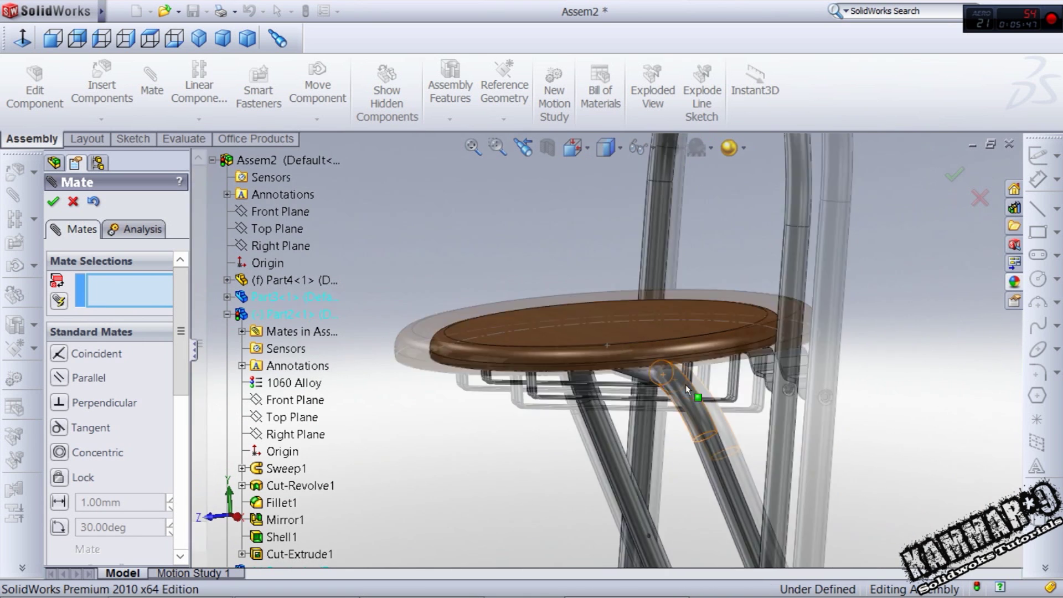
middle_click_drag(682, 380, 609, 417)
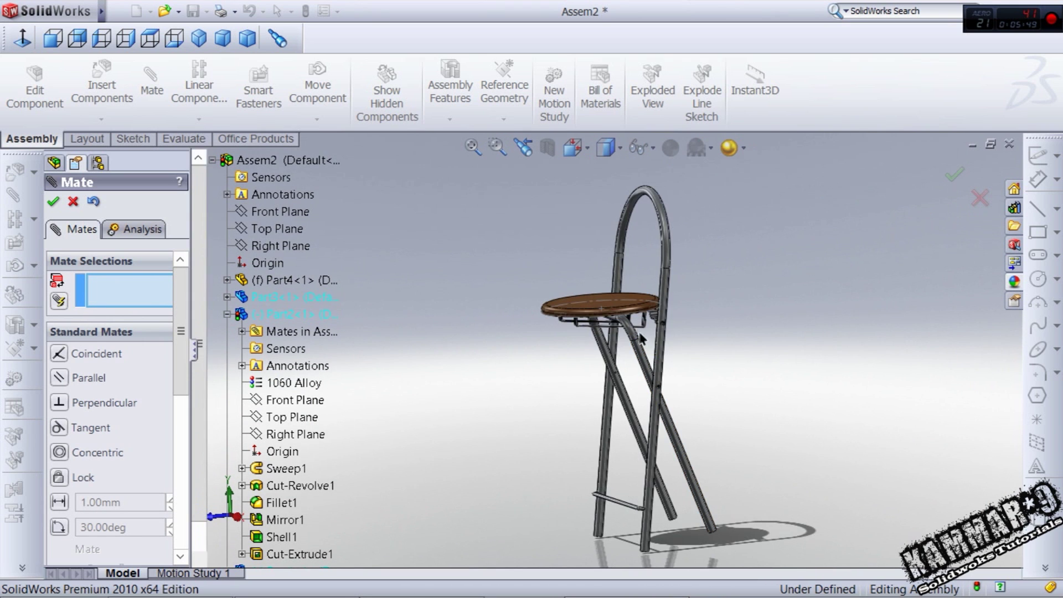
middle_click_drag(627, 326, 598, 339)
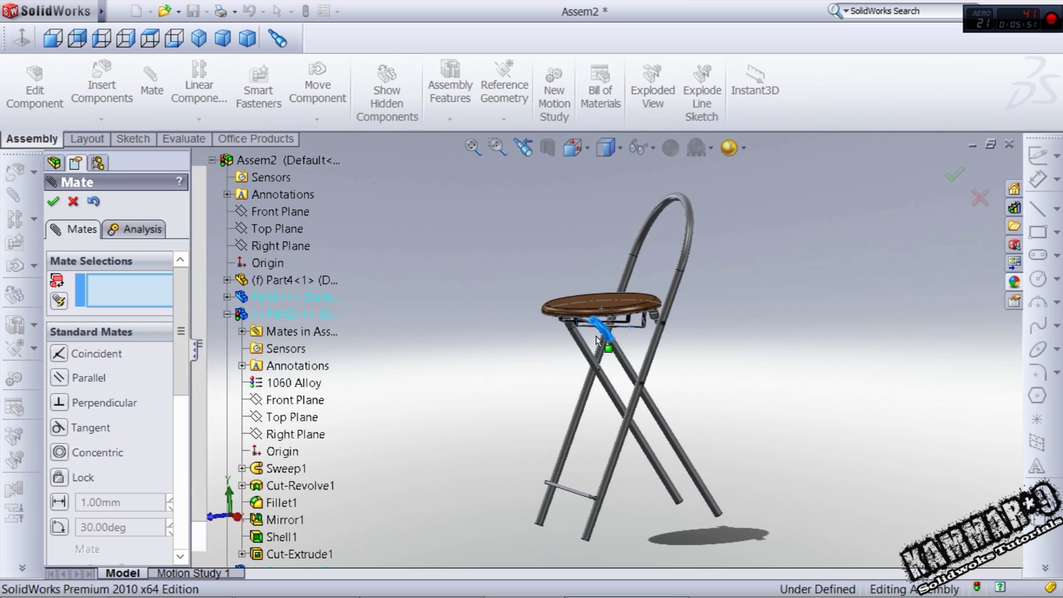
scroll(599, 339, "down", 10)
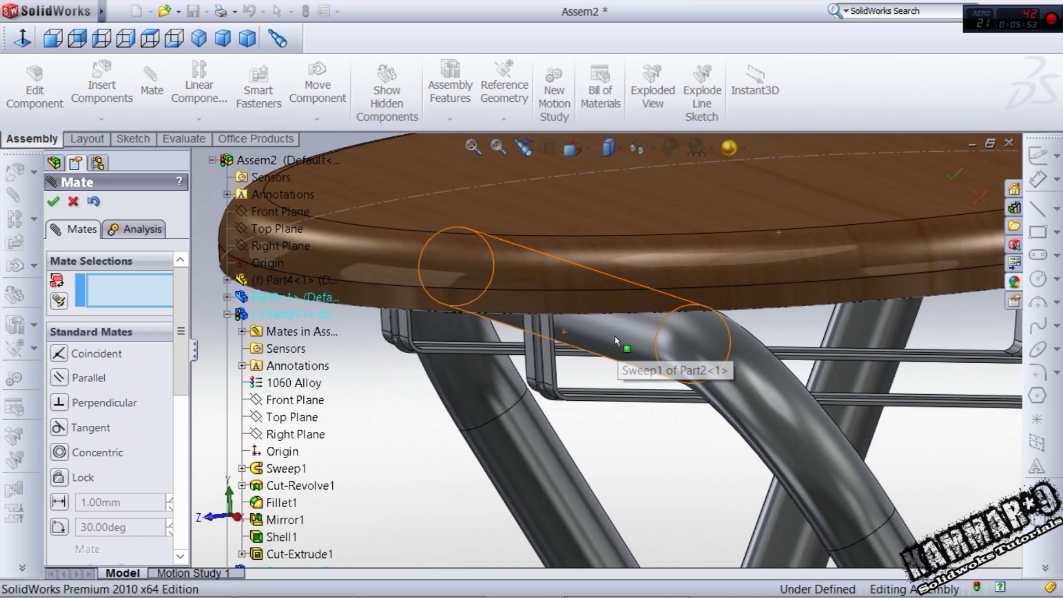
mouse_move(614, 336)
middle_mouse_down()
mouse_move(611, 321)
mouse_move(613, 331)
mouse_move(536, 335)
mouse_move(598, 325)
middle_mouse_up()
left_click_drag(599, 331, 612, 330)
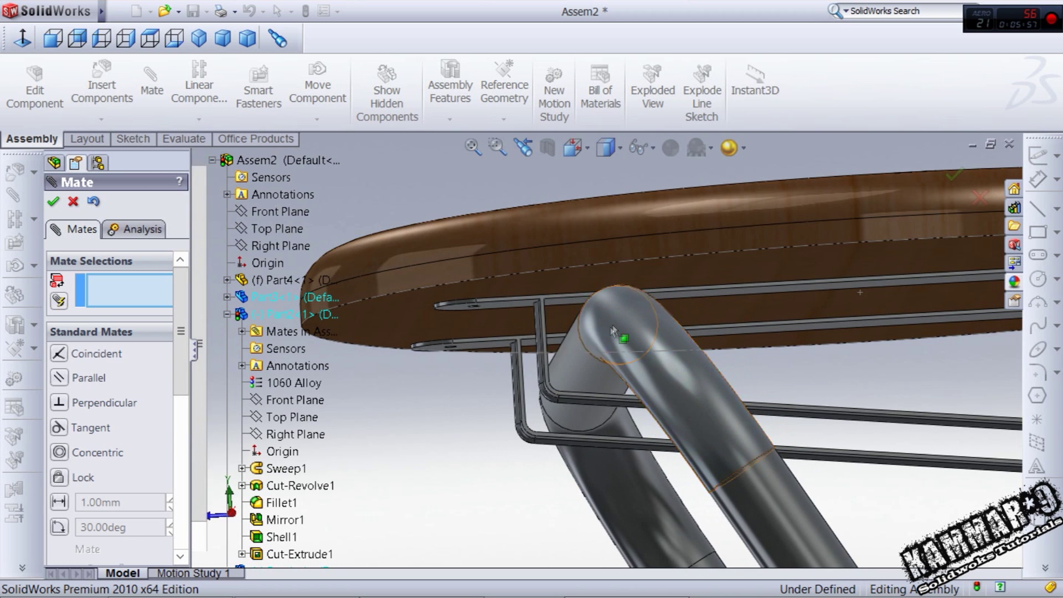
Step: Examine the whole chair and the contact between the Part2 crossbar and the Part3 bracket under the seat
middle_click_drag(543, 351, 557, 366)
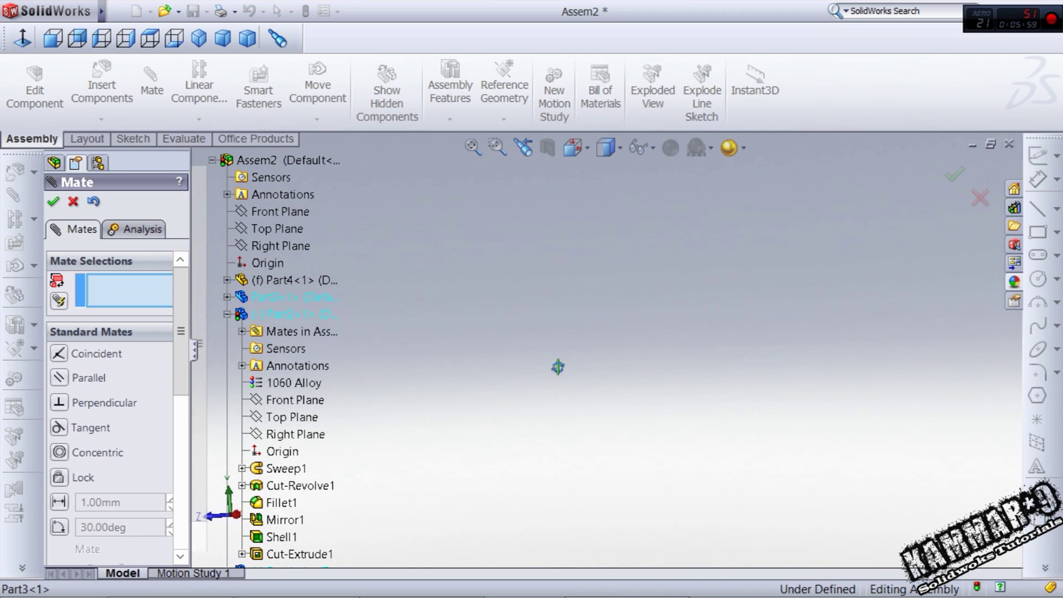
left_click(240, 41)
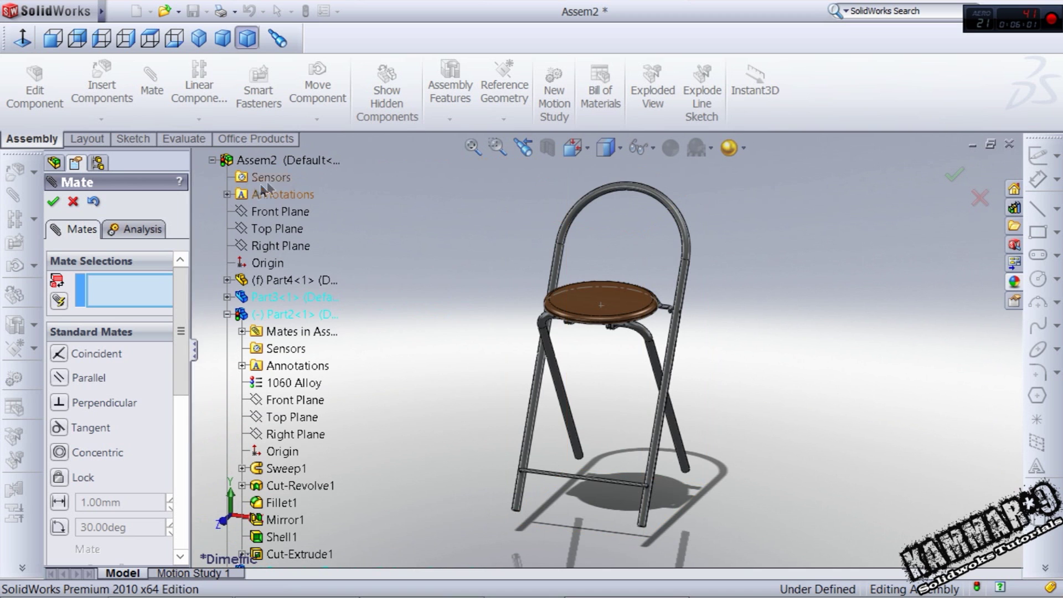
left_click(212, 160)
scroll(575, 294, "down", 4)
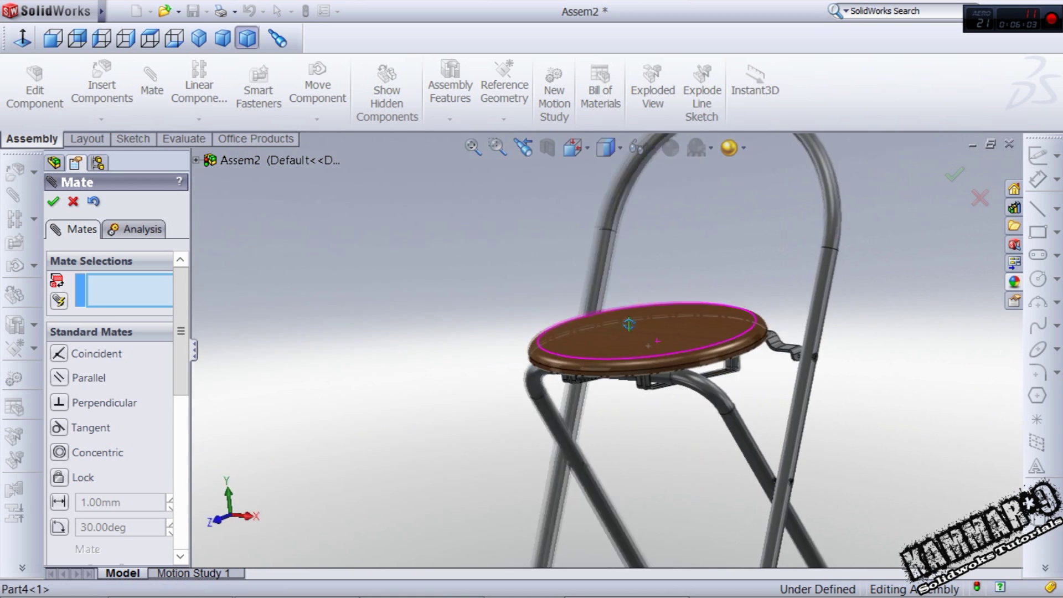
middle_click_drag(629, 325, 606, 313)
scroll(606, 320, "down", 8)
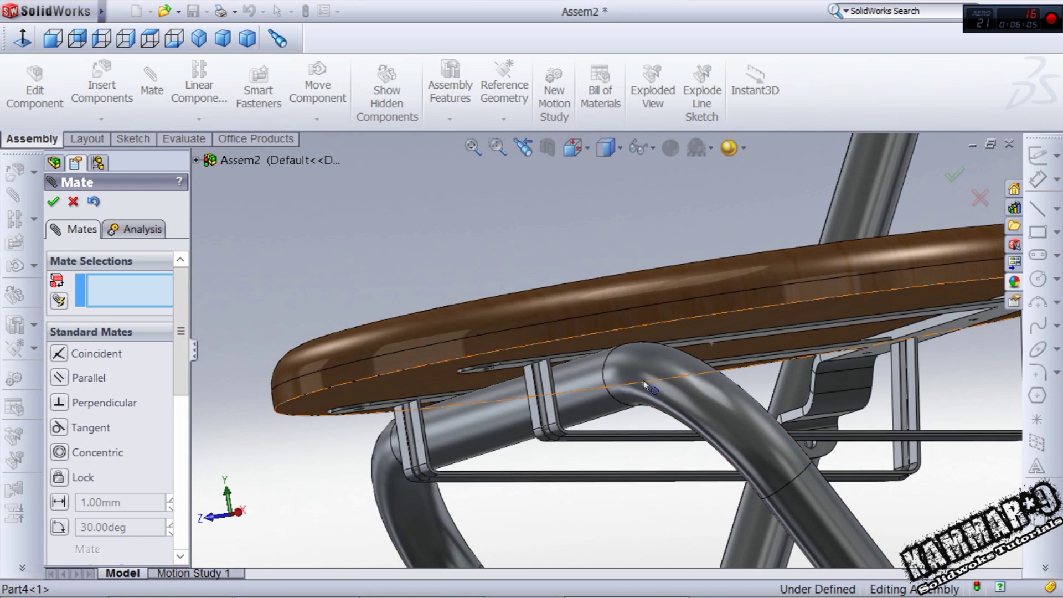
left_click(197, 38)
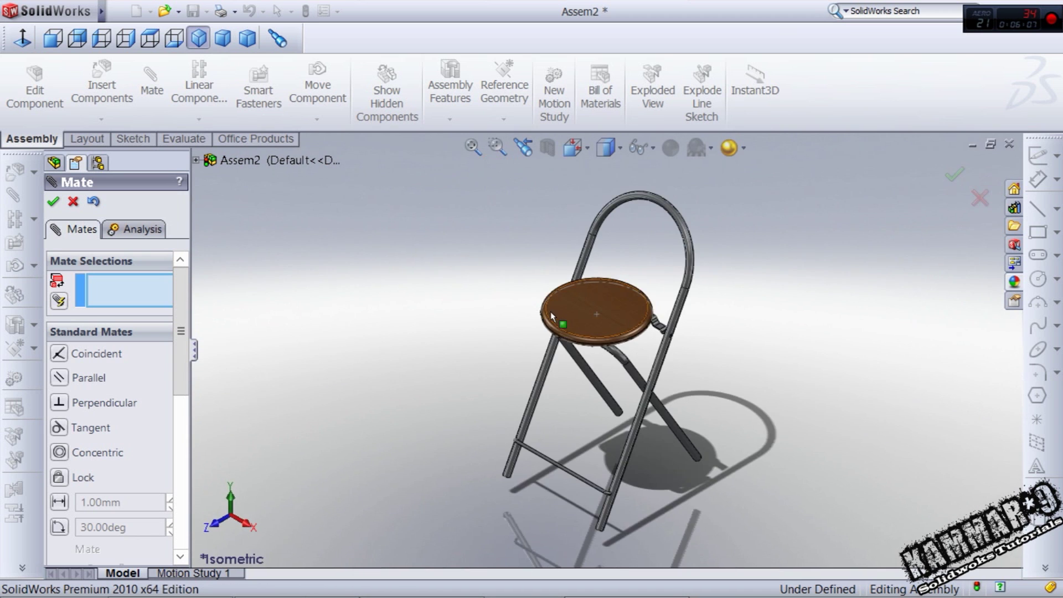
scroll(651, 363, "down", 5)
middle_click_drag(651, 363, 639, 340)
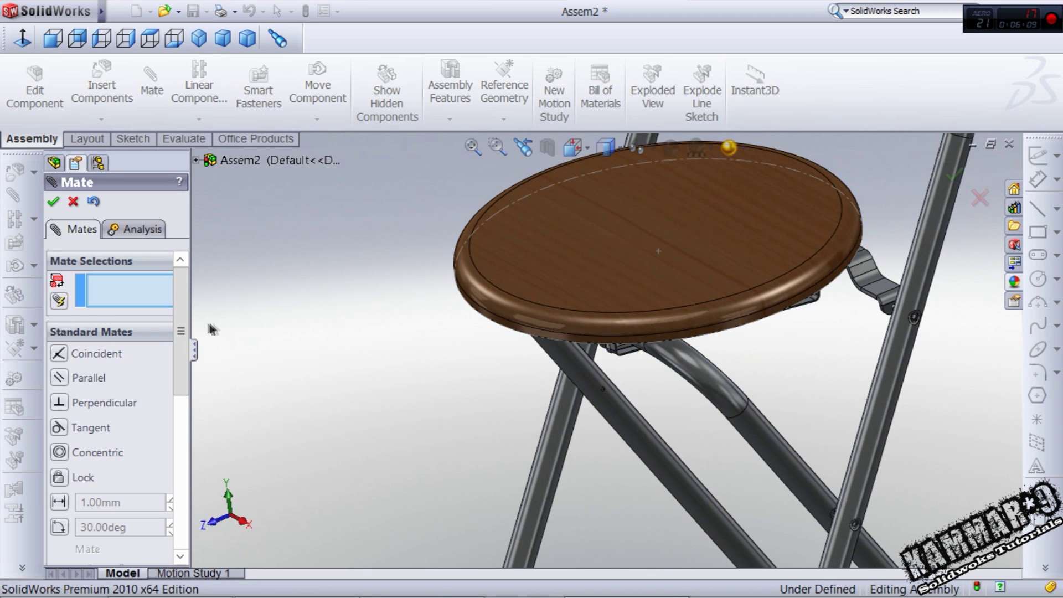
Step: Create an advanced limit angle mate between the Top Planes of the Part2 and Part1 frames
left_click_drag(186, 335, 170, 417)
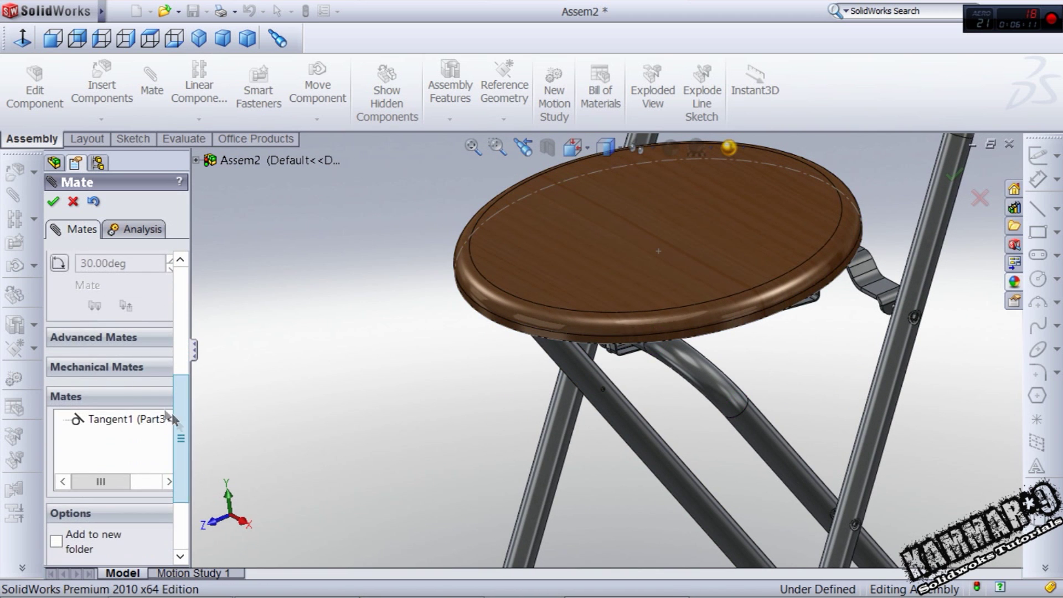
left_click(116, 337)
left_click_drag(180, 408, 180, 282)
scroll(604, 385, "up", 2)
middle_click_drag(681, 373, 669, 393)
scroll(669, 394, "up", 2)
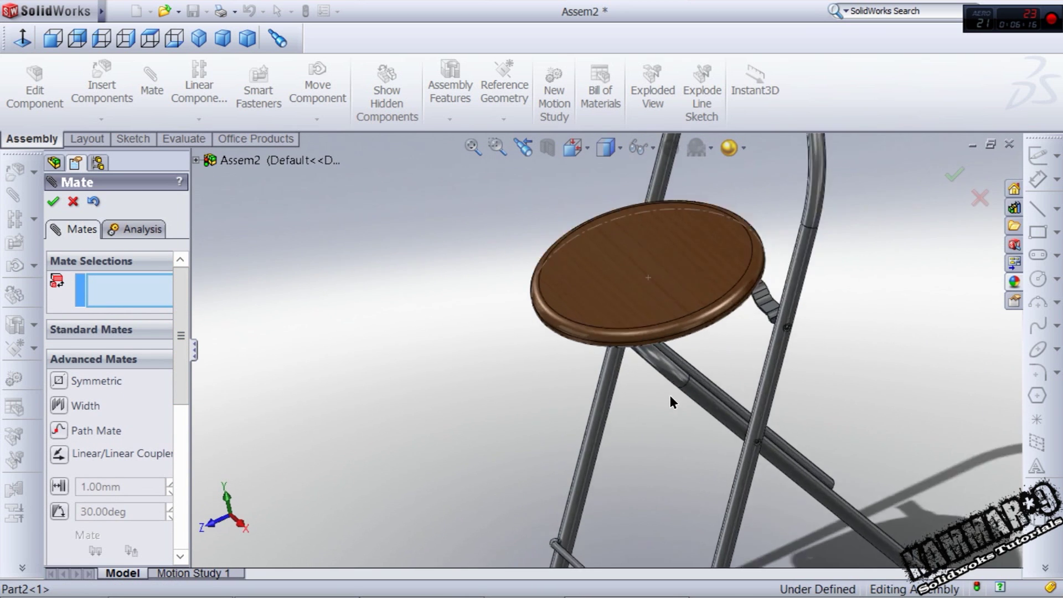
left_click(196, 161)
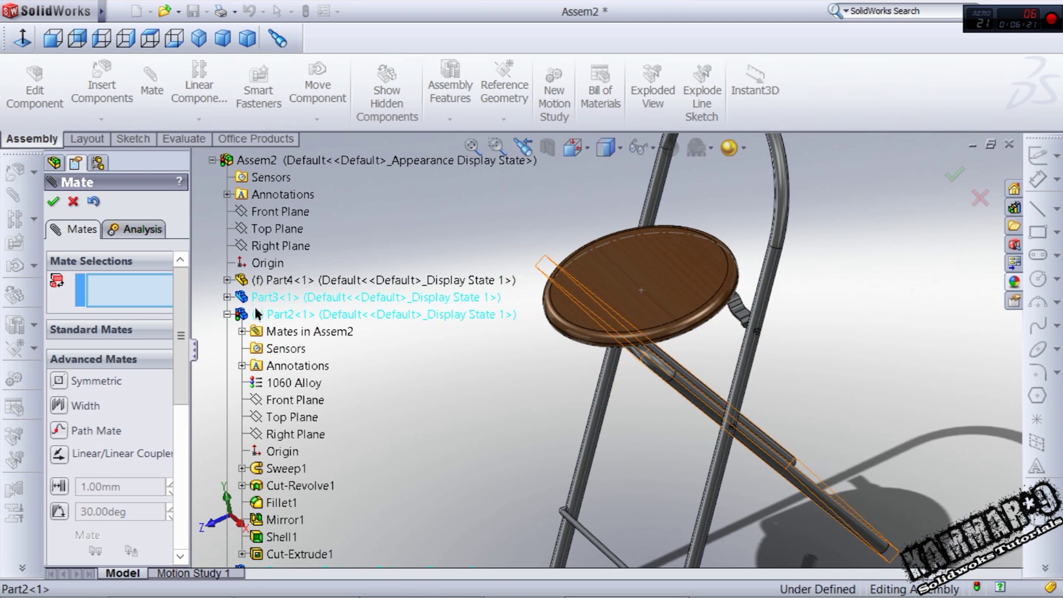
left_click(281, 414)
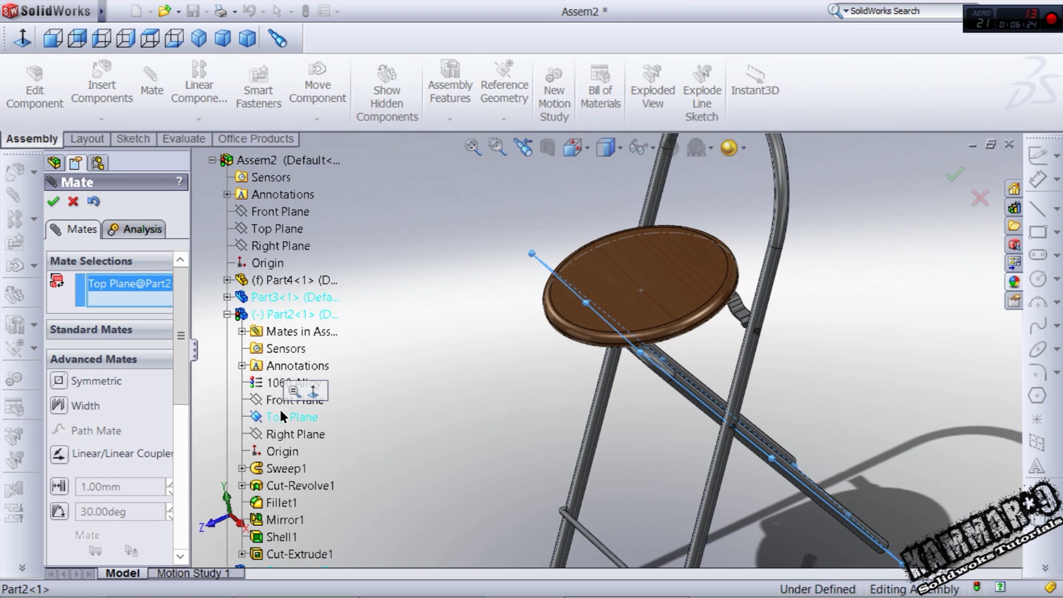
left_click(226, 315)
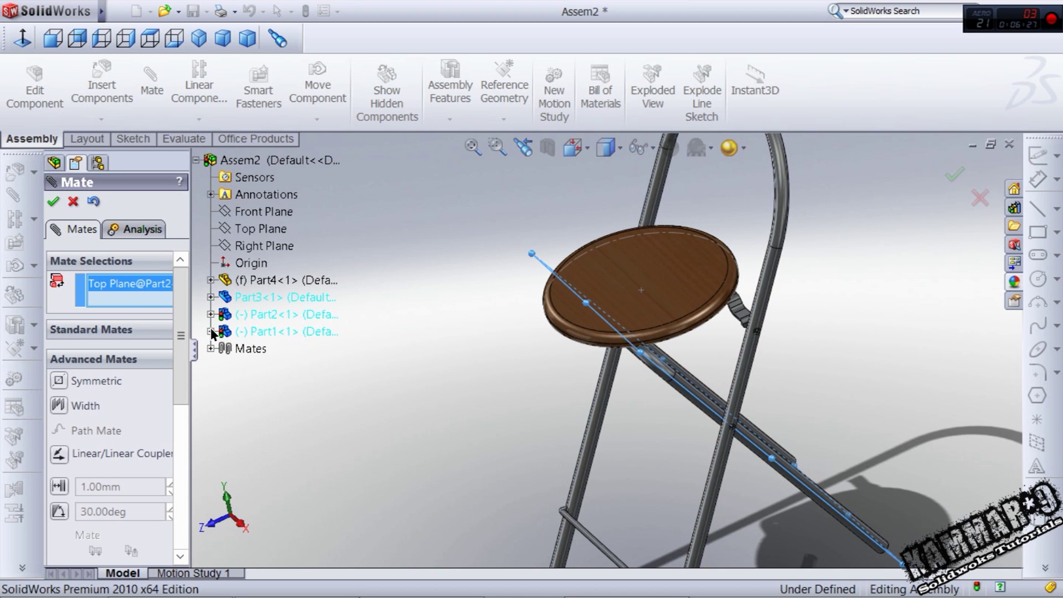
left_click(211, 331)
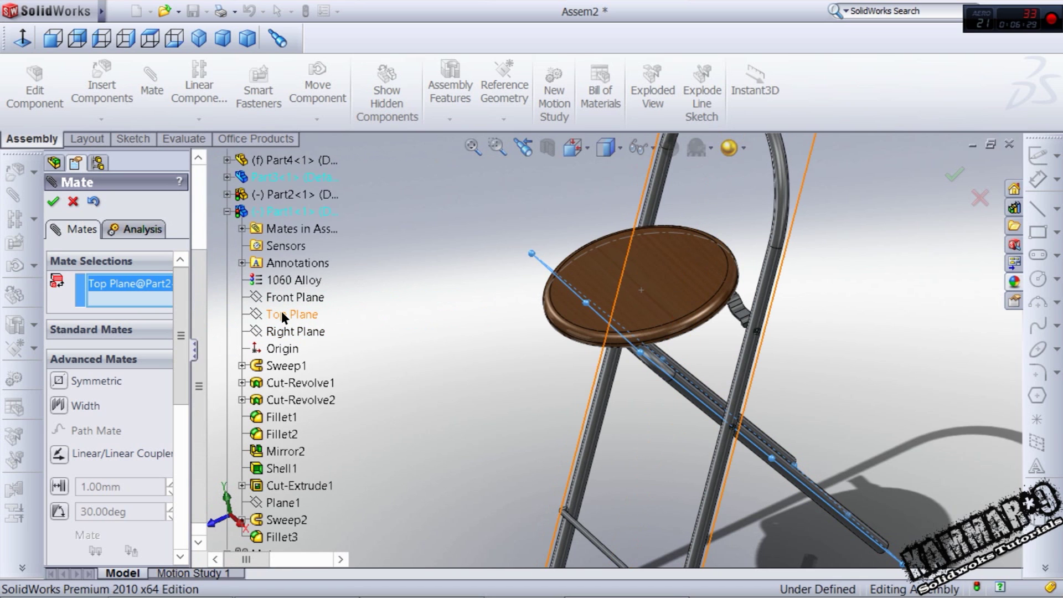
left_click_drag(178, 351, 179, 363)
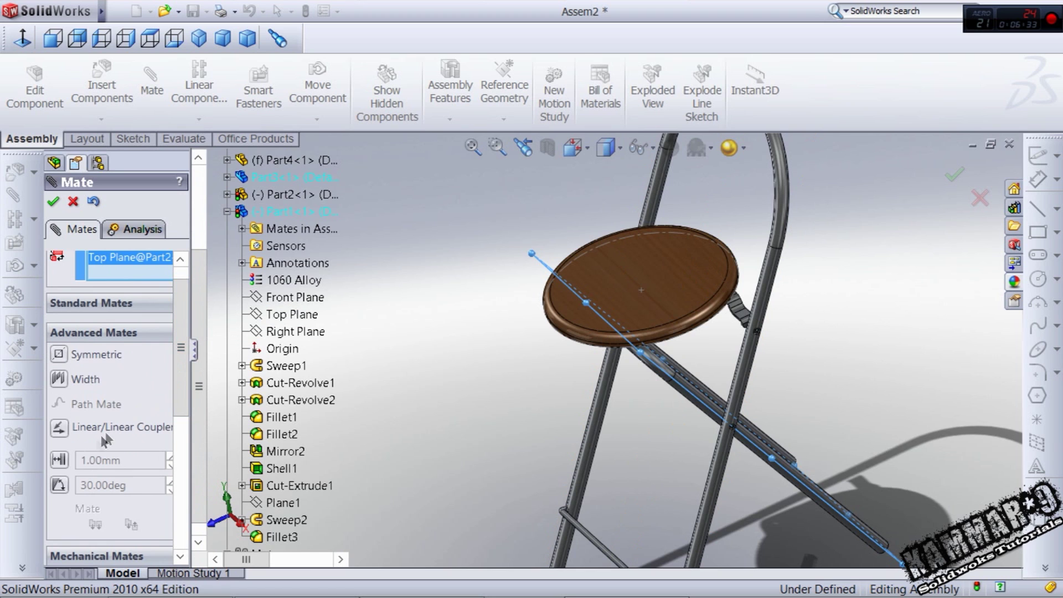
left_click(59, 480)
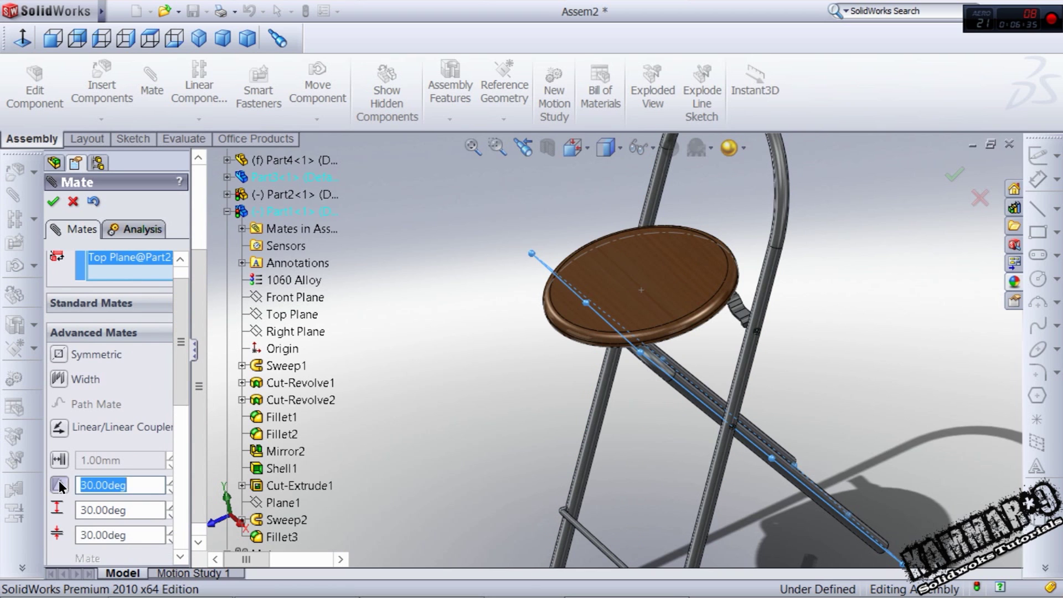
left_click(287, 312)
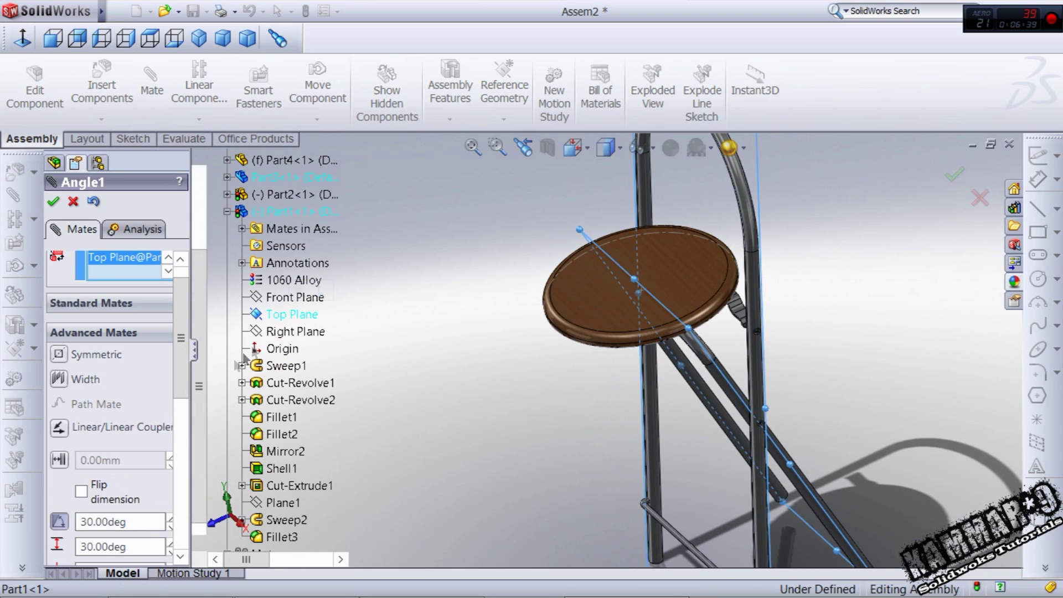
Step: Set the limit mate's angle and maximum to 60 degrees and its minimum to 0 degrees
left_click_drag(180, 382, 181, 425)
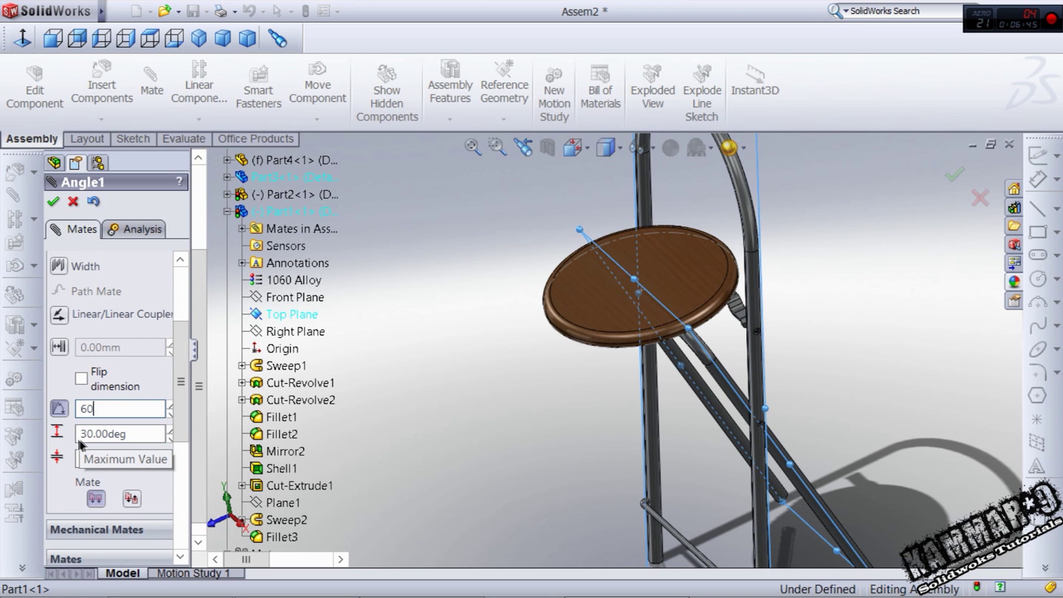
left_click(100, 431)
scroll(609, 372, "down", 4)
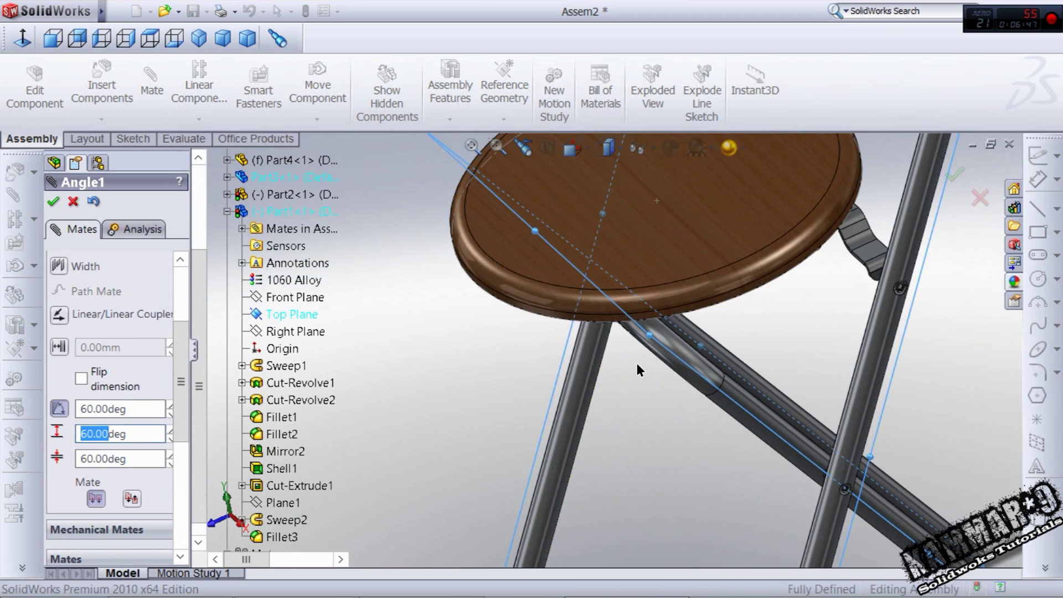
middle_click_drag(636, 361, 663, 339)
scroll(661, 348, "down", 2)
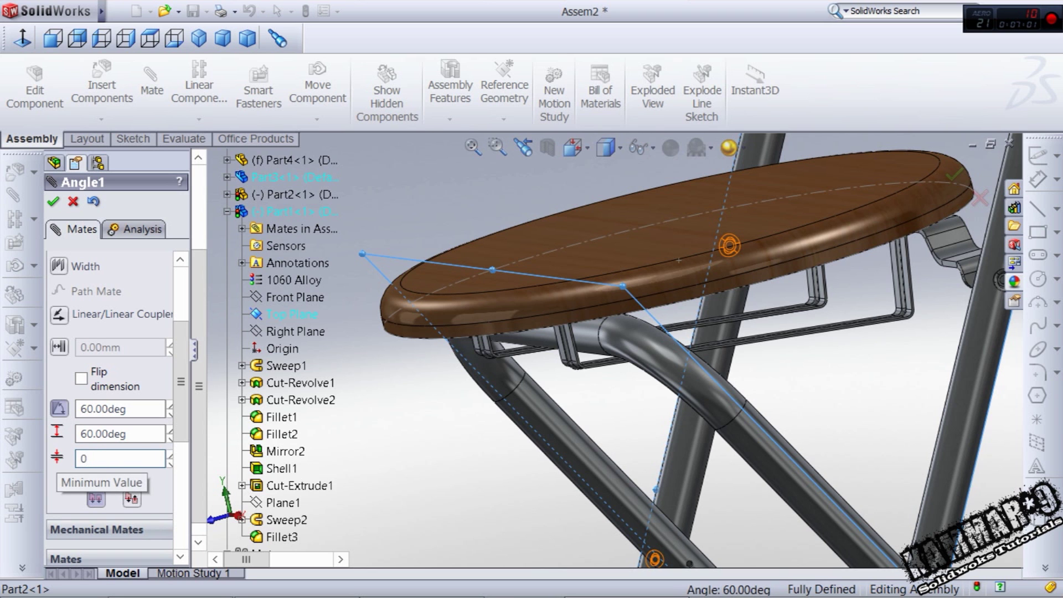
left_click(118, 430)
Step: Swing the Part2 crossbar along the bracket to the rear of the seat and back to test the folding motion
left_click_drag(676, 362, 960, 259)
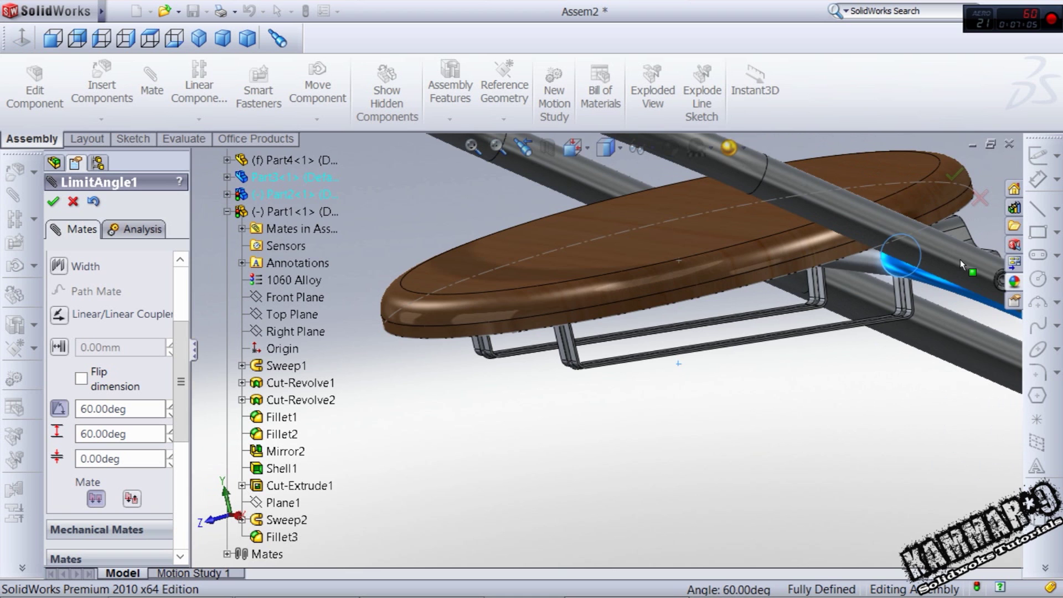
scroll(792, 315, "up", 5)
middle_click_drag(787, 320, 806, 339)
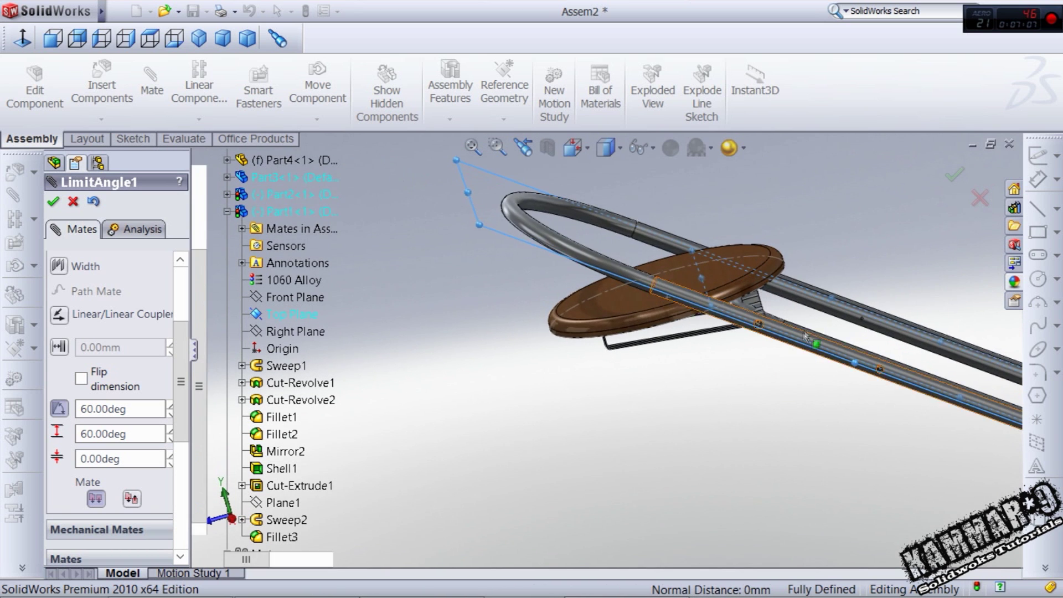
scroll(807, 339, "down", 4)
left_click_drag(762, 332, 751, 341)
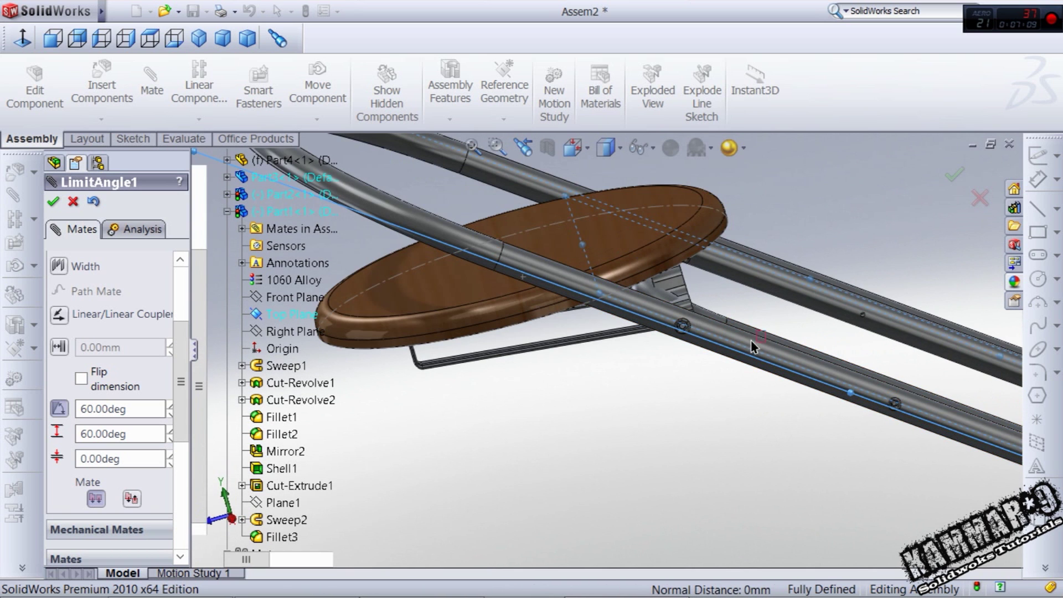
middle_click_drag(633, 351, 648, 312)
left_click_drag(672, 285, 572, 346)
scroll(574, 355, "up", 7)
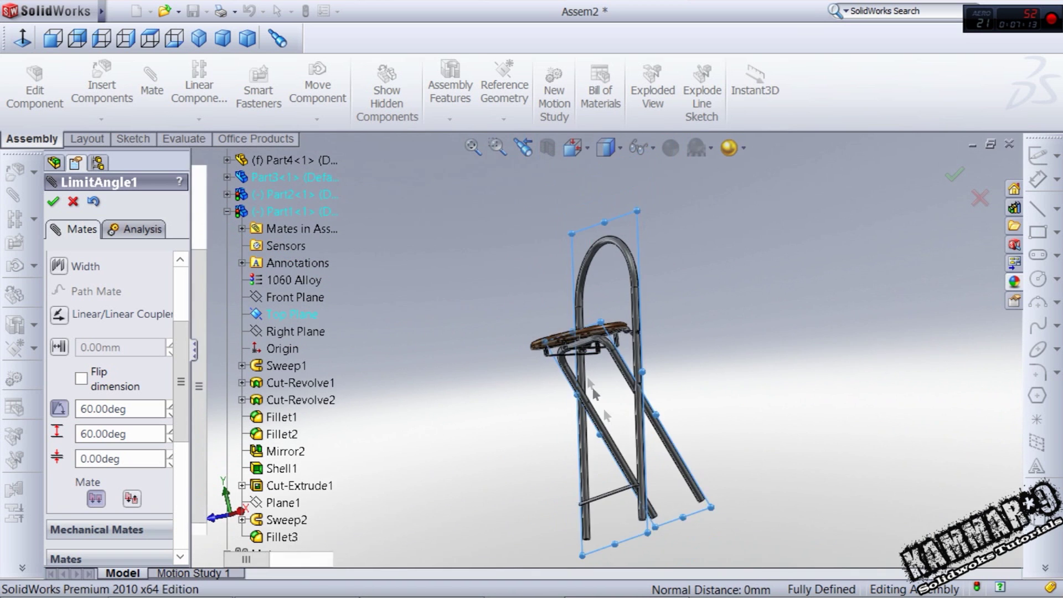
Step: Spread the Part1 and Part2 legs to the 60-degree limit and check the crossbar's position at the bracket's front
scroll(654, 463, "down", 3)
left_click_drag(699, 456, 643, 468)
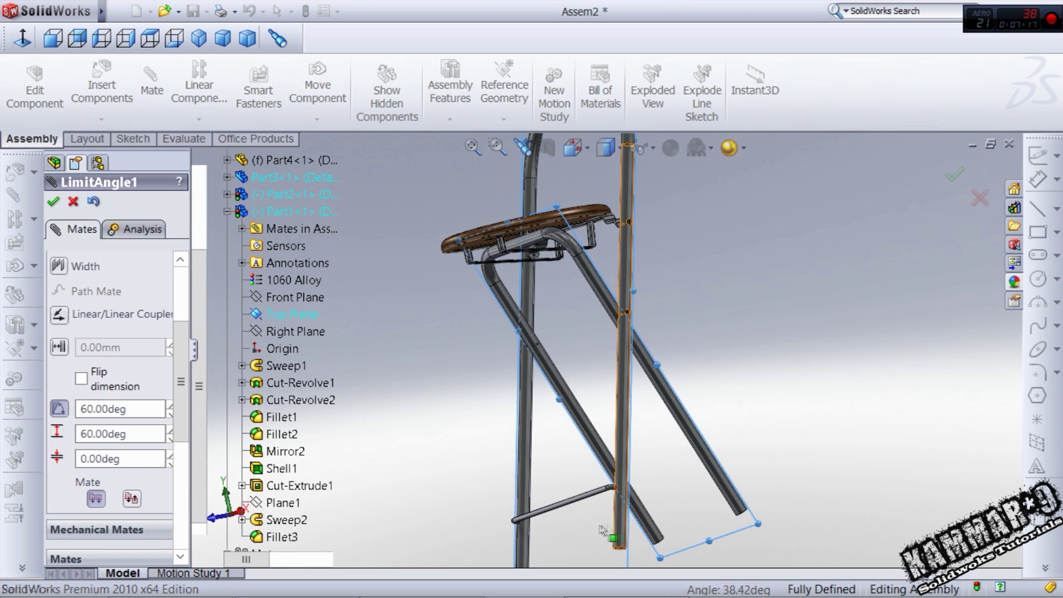
left_click_drag(600, 525, 524, 510)
scroll(551, 260, "down", 3)
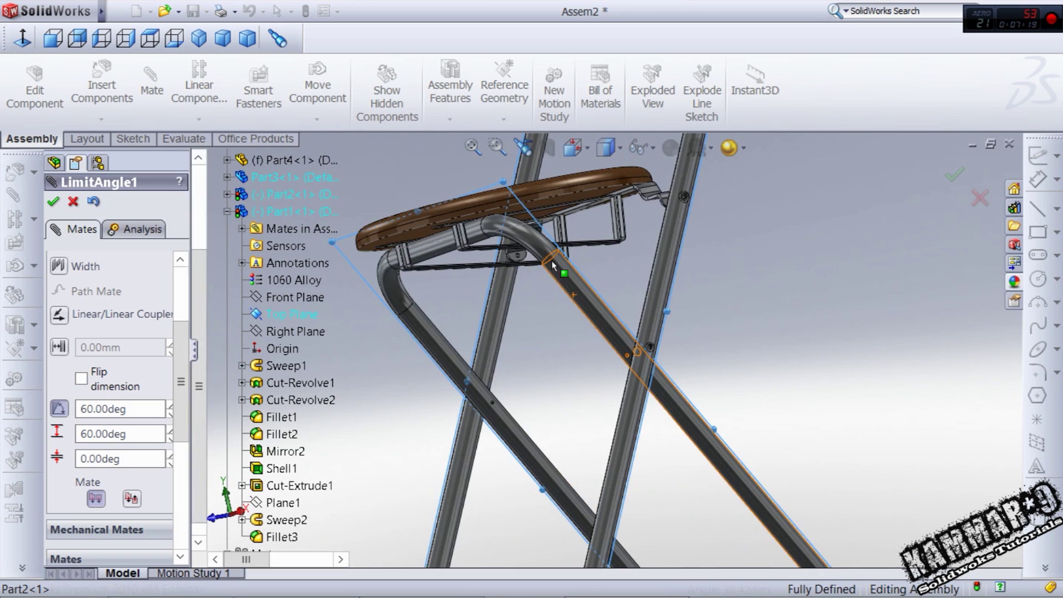
scroll(551, 260, "down", 6)
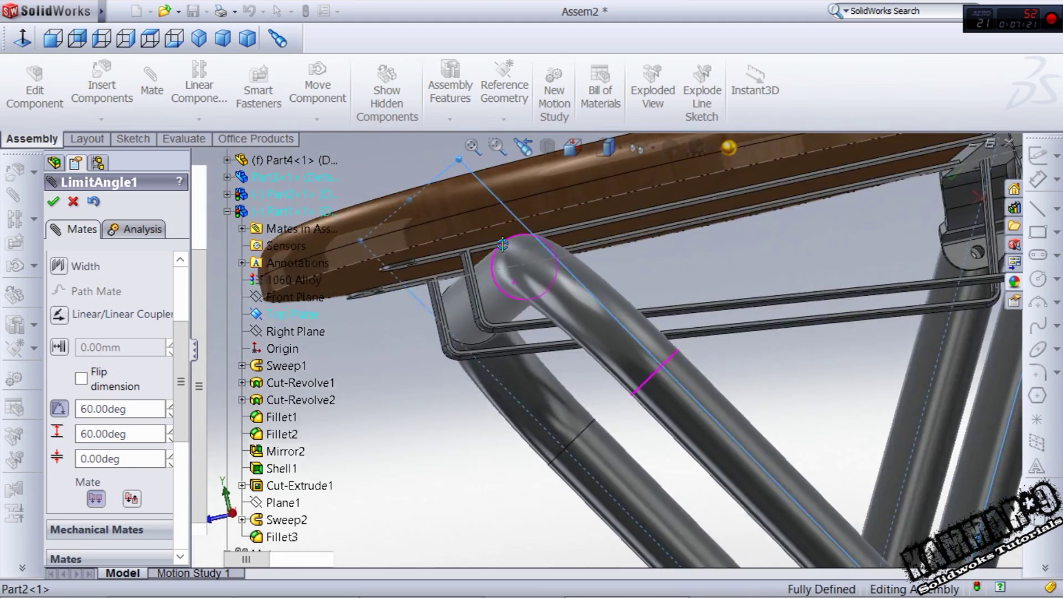
middle_click_drag(502, 245, 514, 251)
left_click_drag(571, 294, 512, 287)
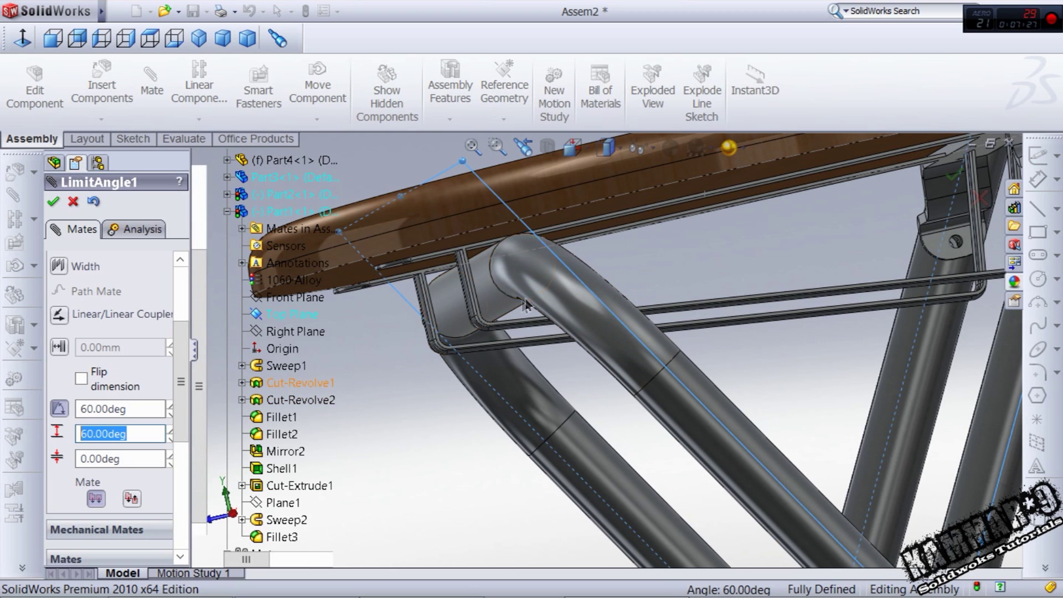
Step: Fold the Part2 frame towards the seat's rear and examine its clearance to the Part3 bracket's hinge arm
left_click_drag(512, 271, 797, 328)
left_click_drag(612, 316, 684, 255)
middle_click_drag(663, 252, 550, 329)
scroll(639, 332, "up", 3)
scroll(674, 272, "down", 5)
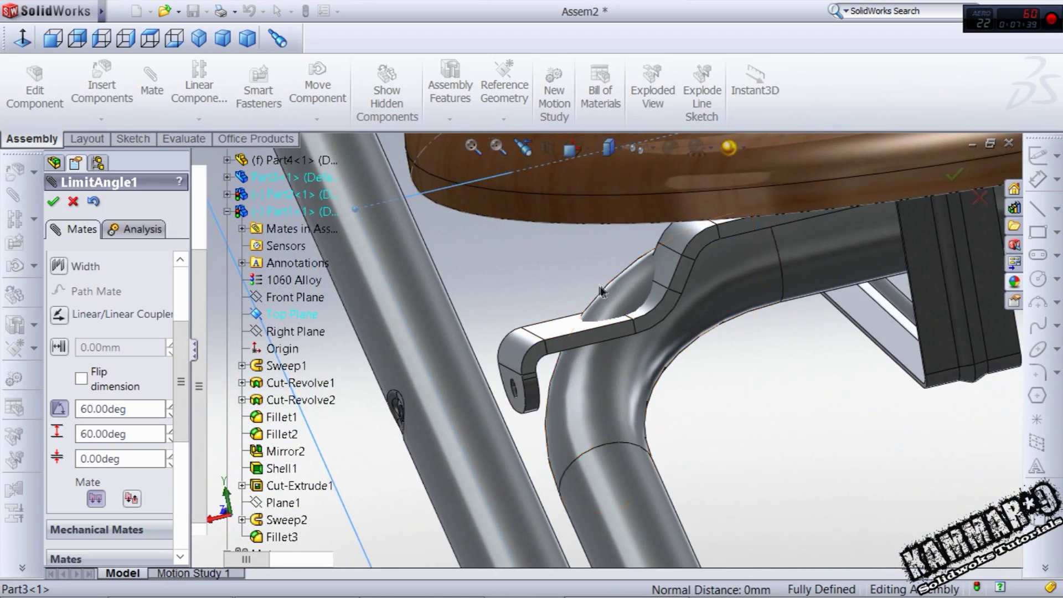
middle_click_drag(594, 374, 579, 442)
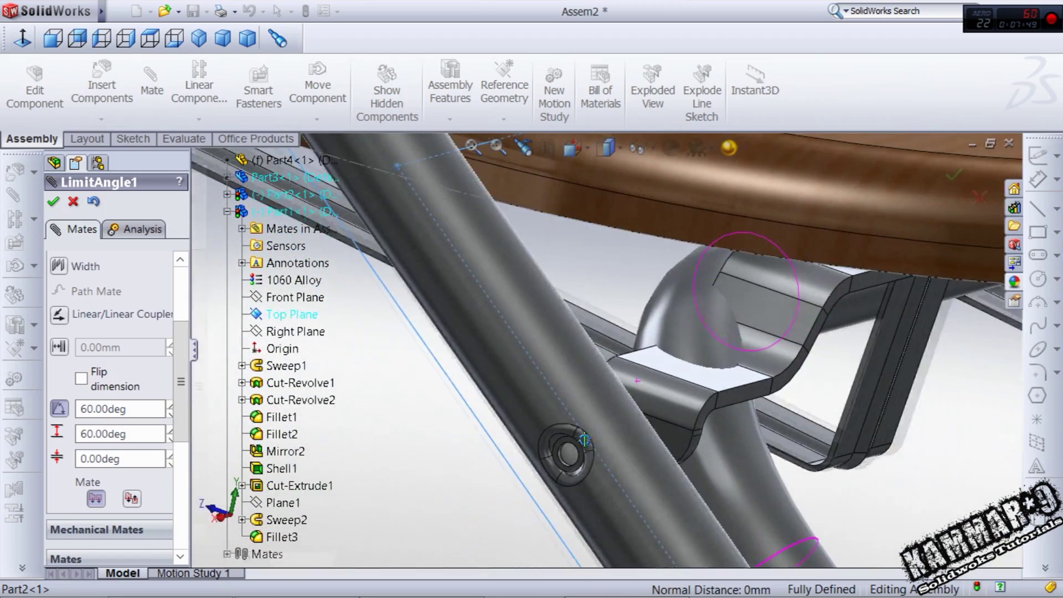
left_click(731, 474)
middle_click_drag(675, 470, 477, 411)
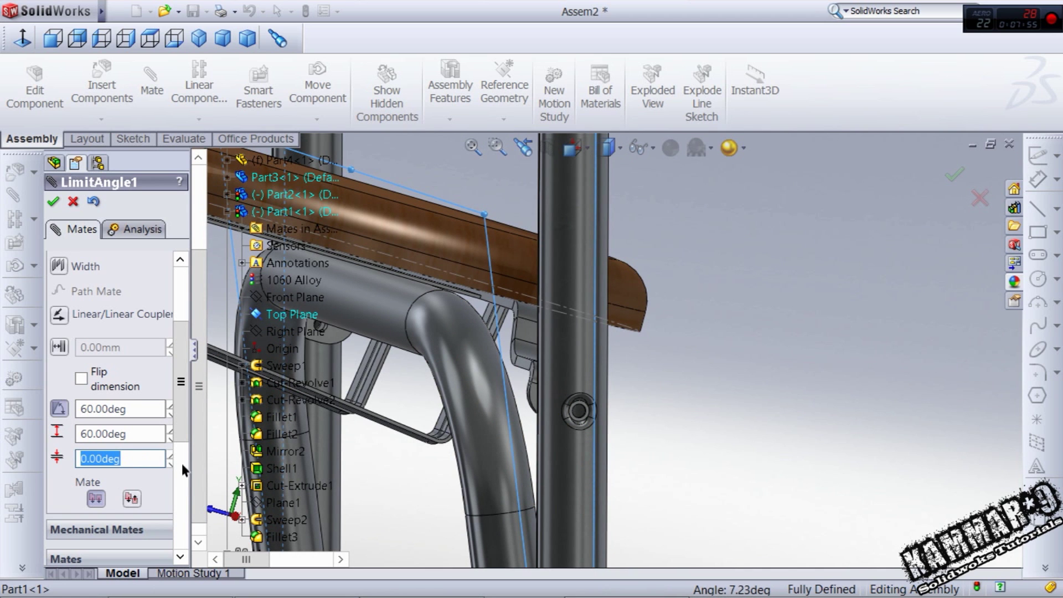
Step: Set the limit angle's minimum to 10 degrees and move the Part2 frame to test the folded position
type("10")
left_click(141, 434)
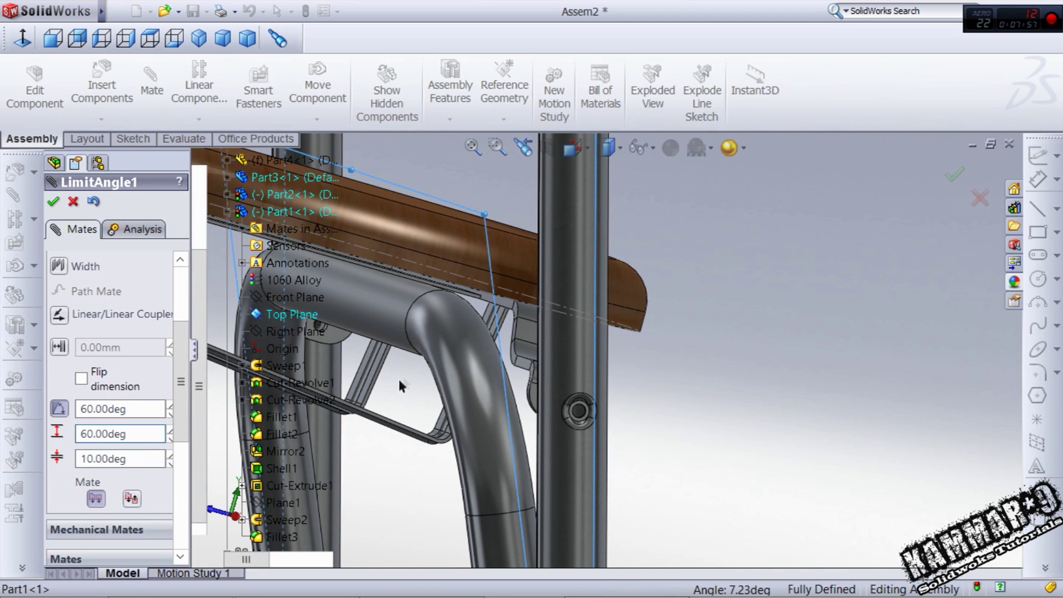
left_click_drag(449, 365, 435, 394)
scroll(460, 391, "up", 3)
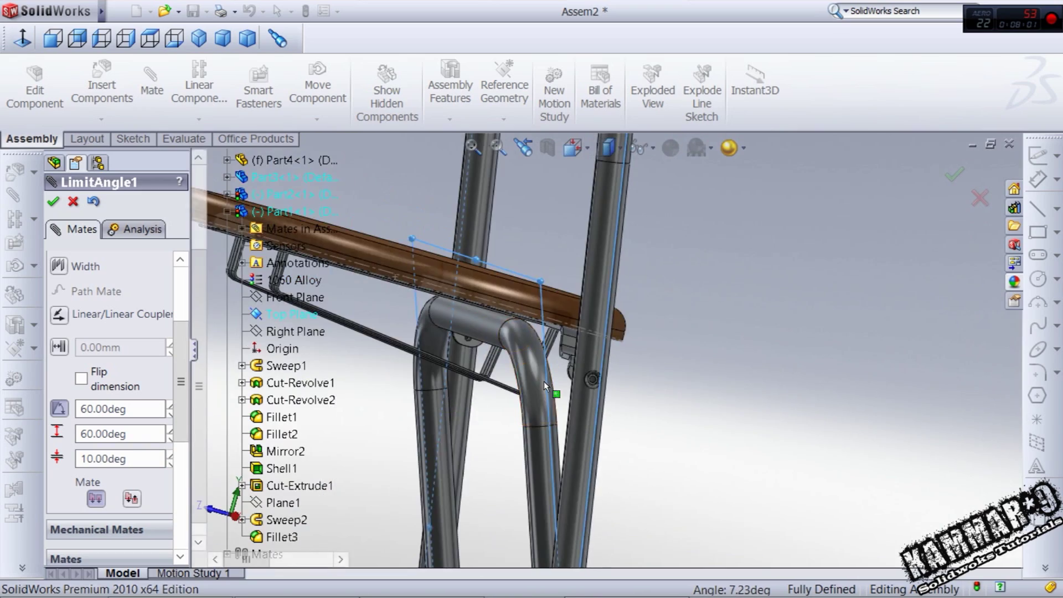
middle_click_drag(544, 381, 524, 416)
scroll(554, 363, "down", 3)
mouse_move(557, 362)
middle_mouse_down()
mouse_move(557, 311)
mouse_move(558, 347)
middle_mouse_up()
left_click_drag(522, 367, 559, 364)
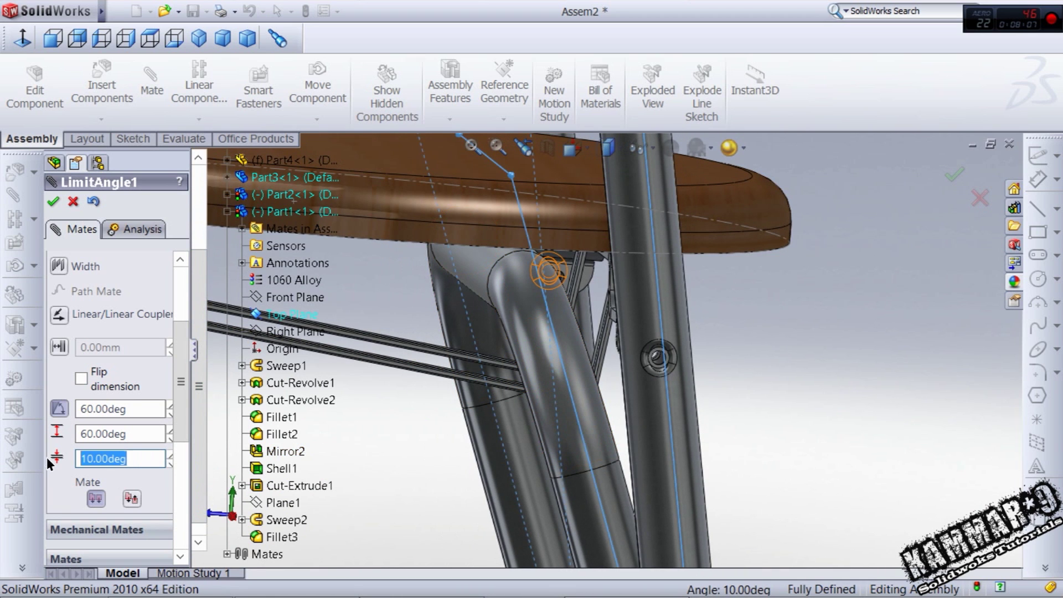
Step: Set the limit angle's minimum to 5 degrees and fold the Part2 frame to check its fit near the bracket's rear arm
left_click(123, 432)
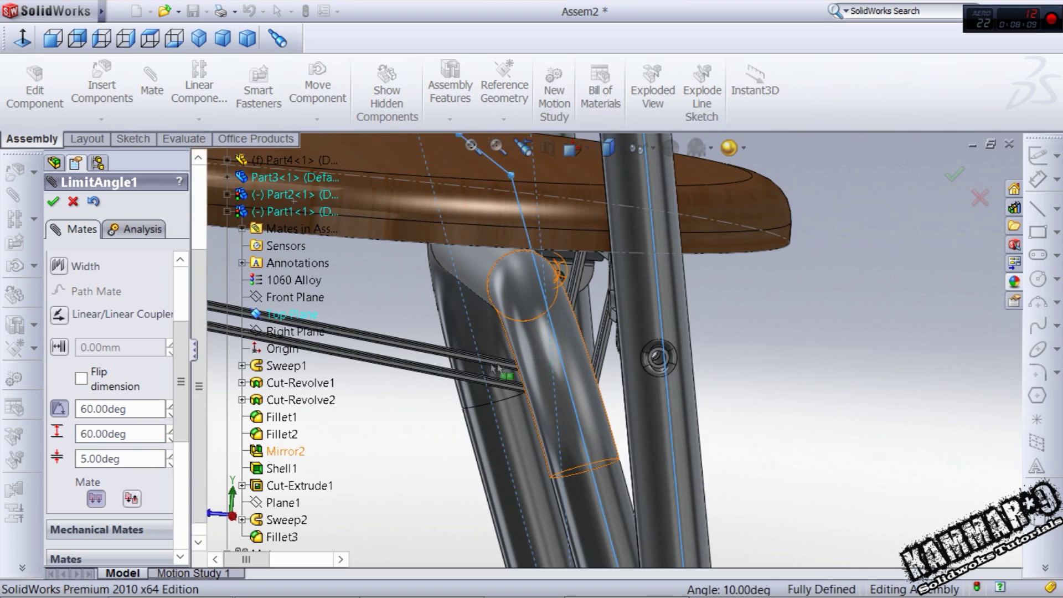
left_click_drag(495, 369, 567, 359)
middle_click_drag(578, 360, 553, 403)
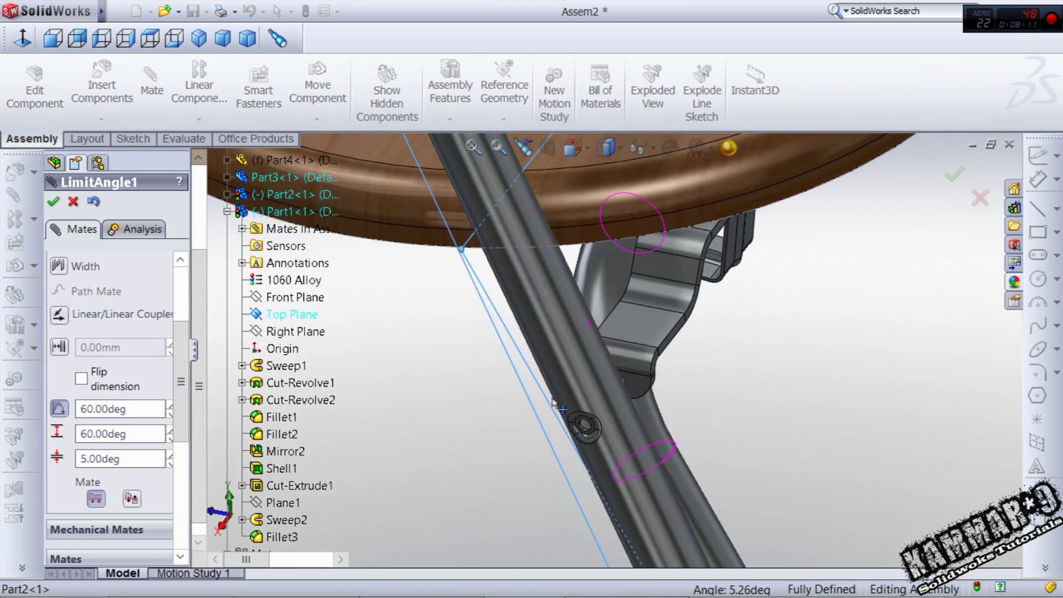
scroll(623, 296, "down", 3)
left_click_drag(592, 299, 519, 299)
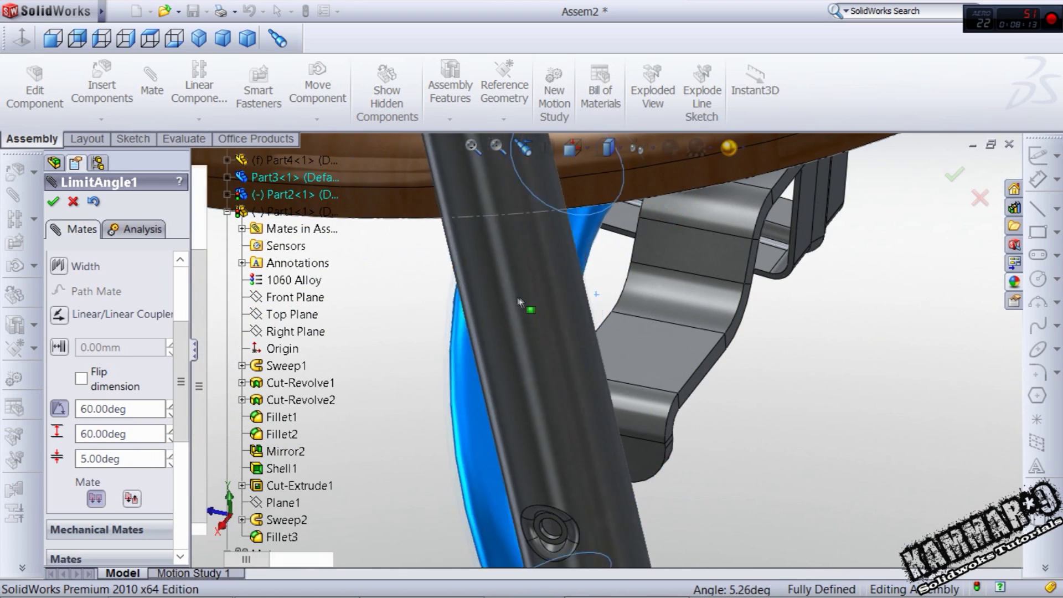
Step: Set the limit angle's minimum to 7 degrees and fold the Part2 frame to check its clearance to the bracket
middle_click_drag(519, 302, 536, 330)
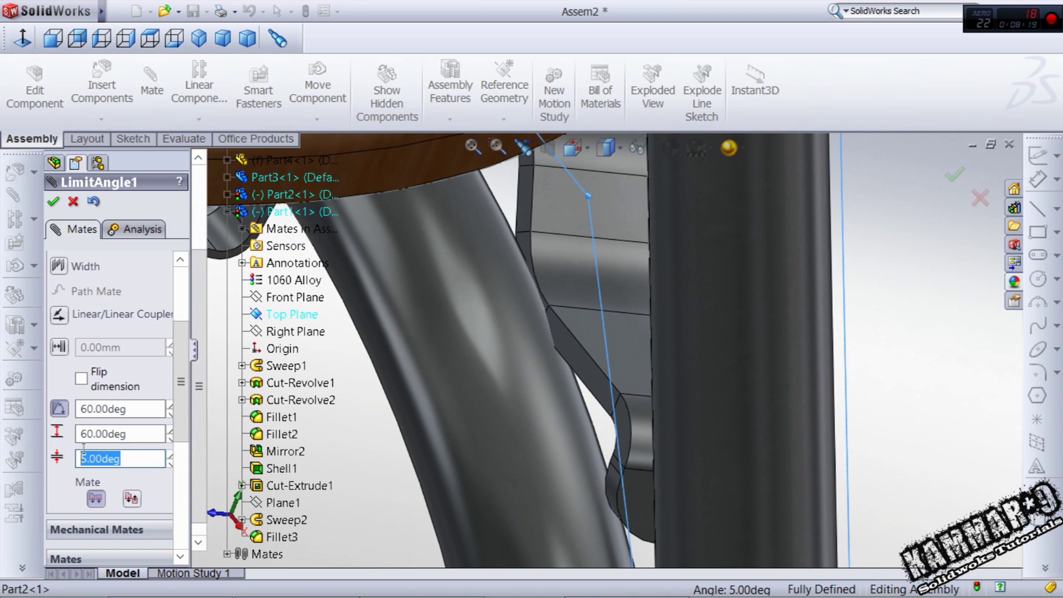
type("7")
key("Return")
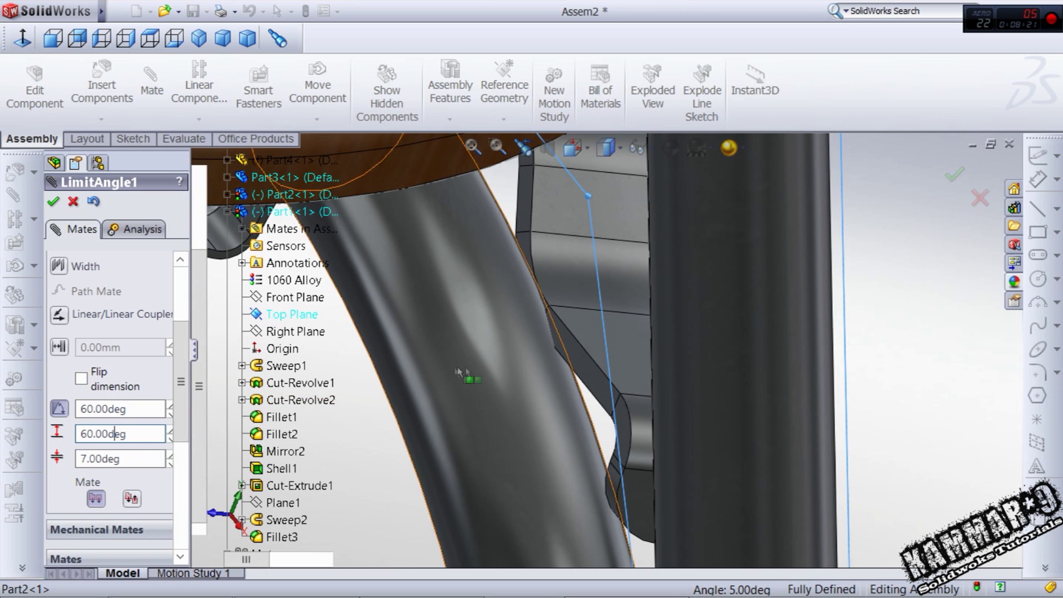
middle_click_drag(495, 370, 454, 393)
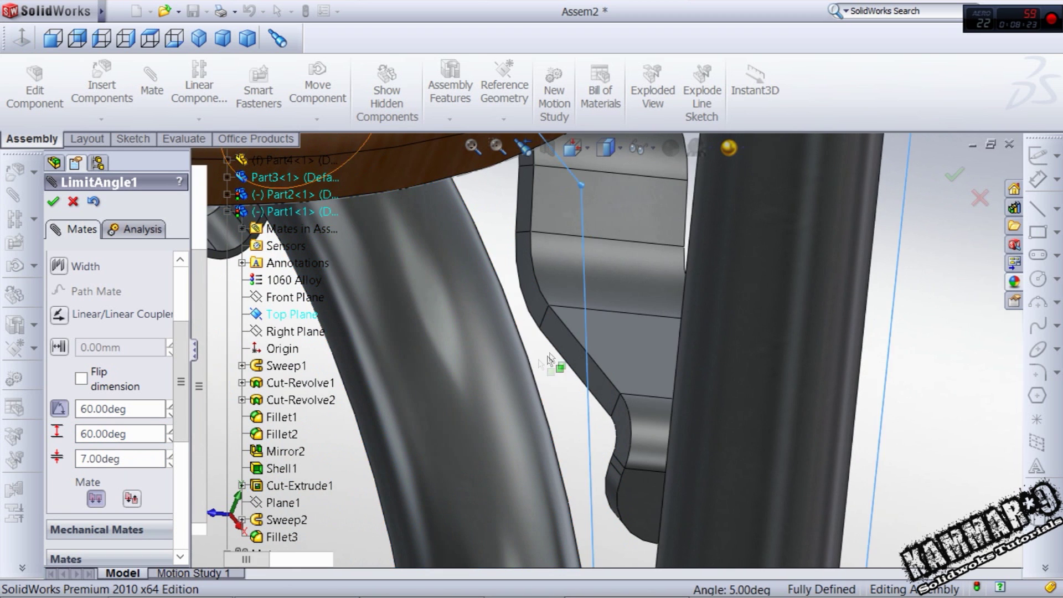
middle_click_drag(561, 357, 540, 352)
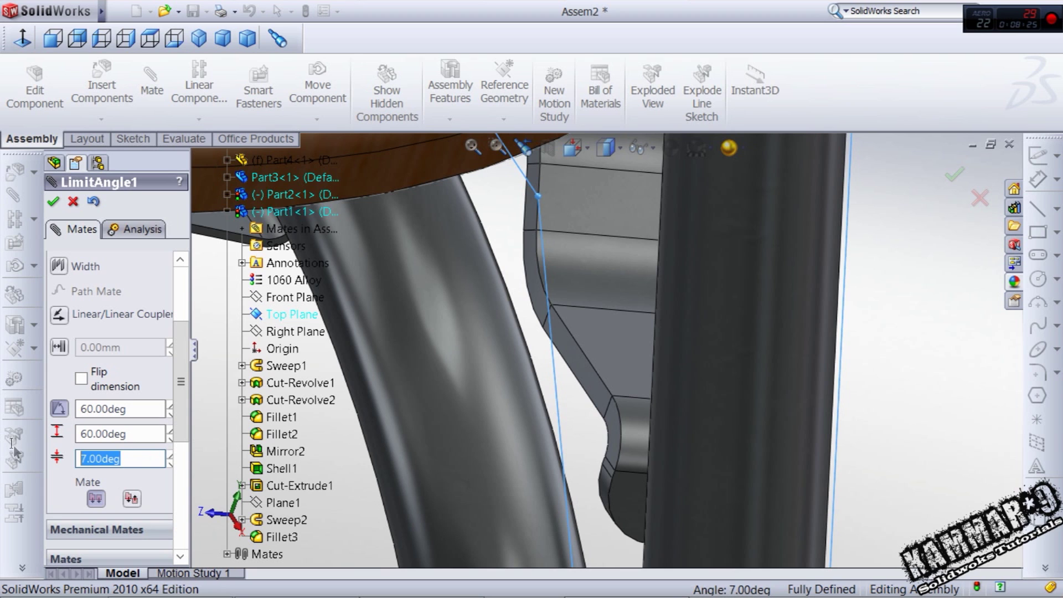
Step: Set the limit angle's minimum to 6 degrees and check the folded Part2 frame against the bracket's rear arm
left_click_drag(378, 404, 563, 366)
middle_click_drag(563, 366, 534, 296)
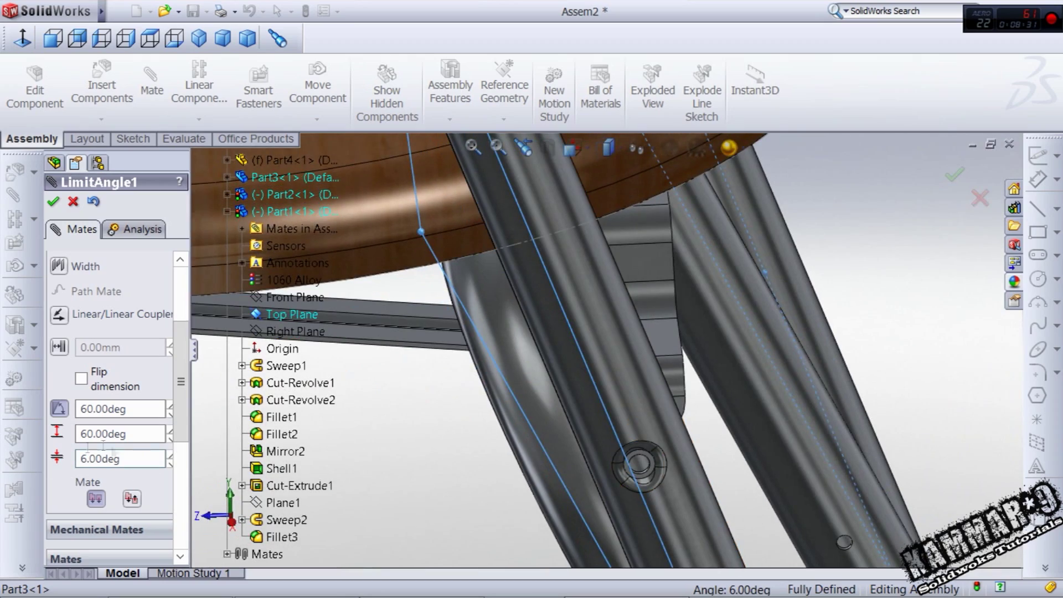
scroll(453, 418, "up", 2)
middle_click_drag(609, 382, 662, 403)
Step: Spread the legs to the upper limit and try 62 degrees as the limit mate's angle and maximum
left_click_drag(662, 403, 439, 424)
scroll(439, 424, "down", 8)
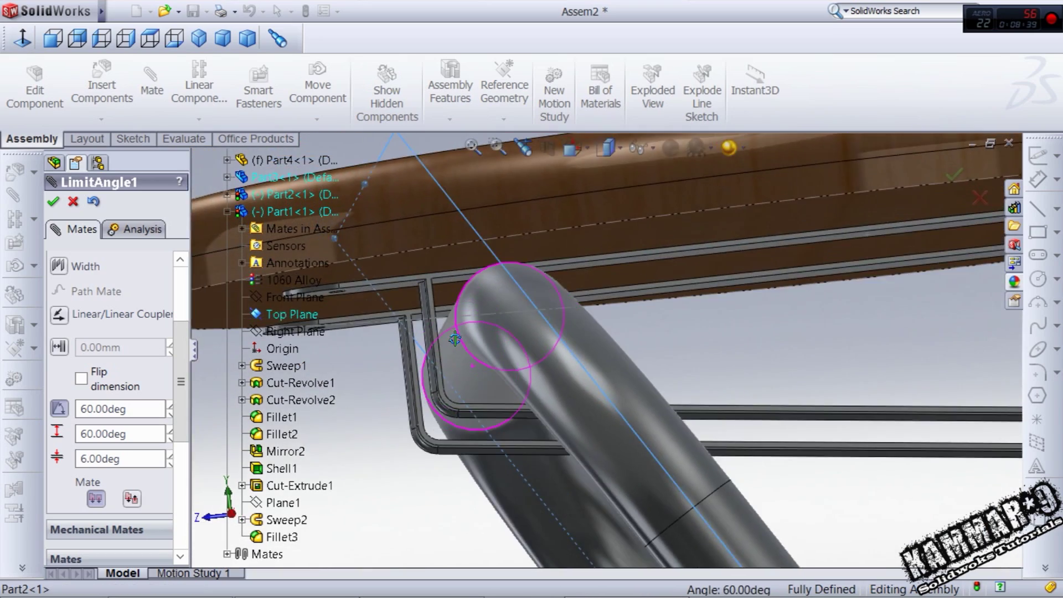
middle_click_drag(454, 338, 428, 372)
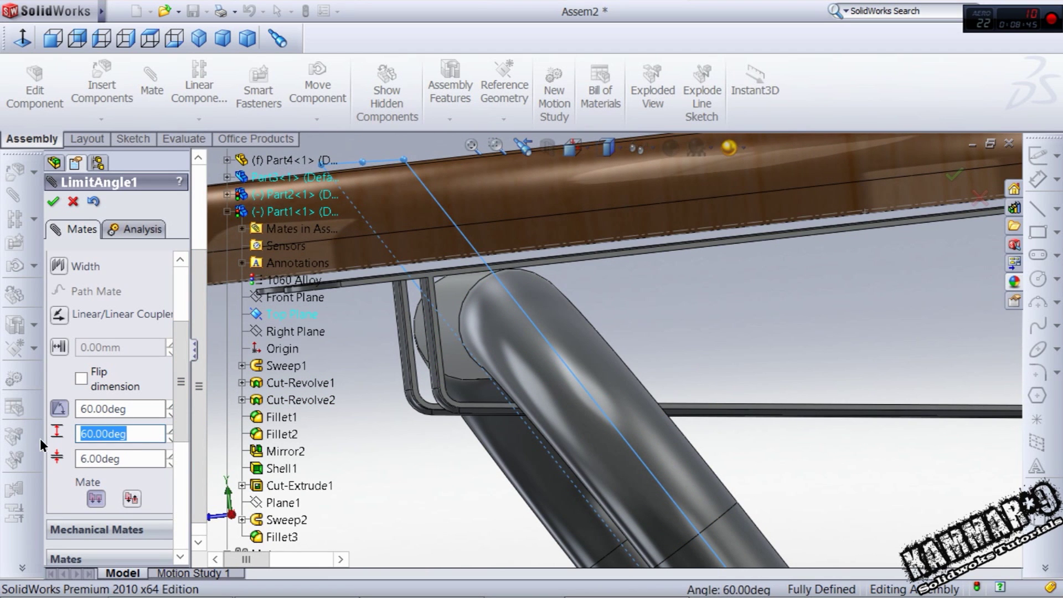
key("shift+Tab")
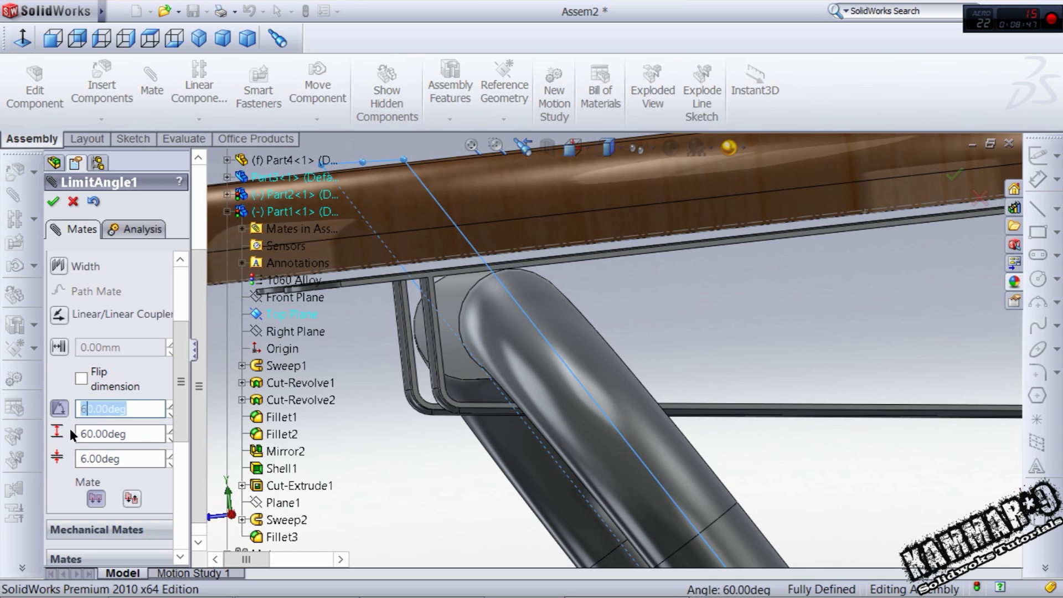
type("62")
key("Tab")
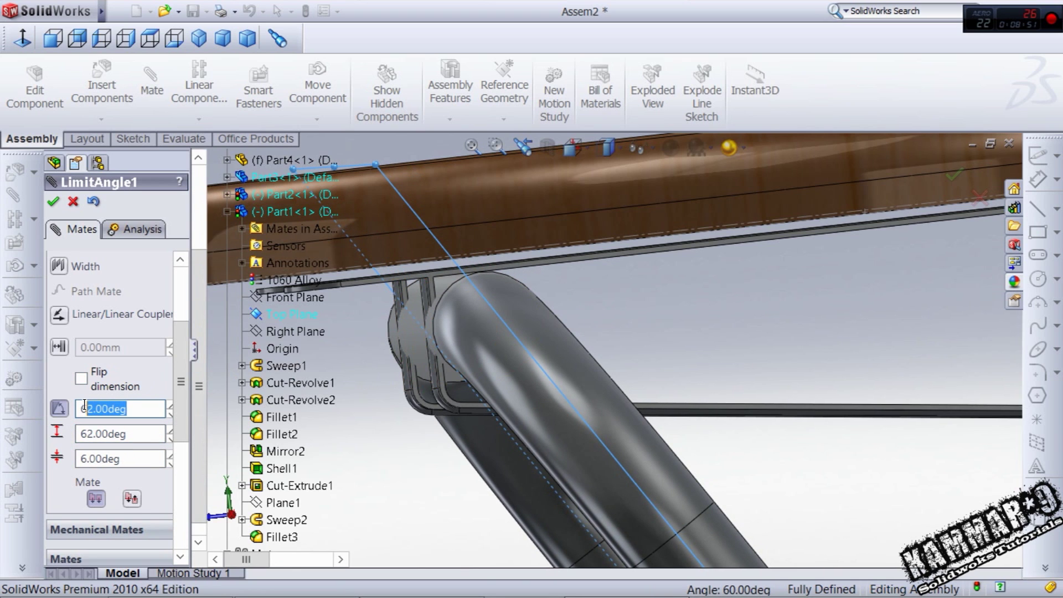
Step: Set the limit mate's angle and maximum to 61 degrees and check the crossbar's fit in the bracket's front hooks
type("1")
left_click(139, 433)
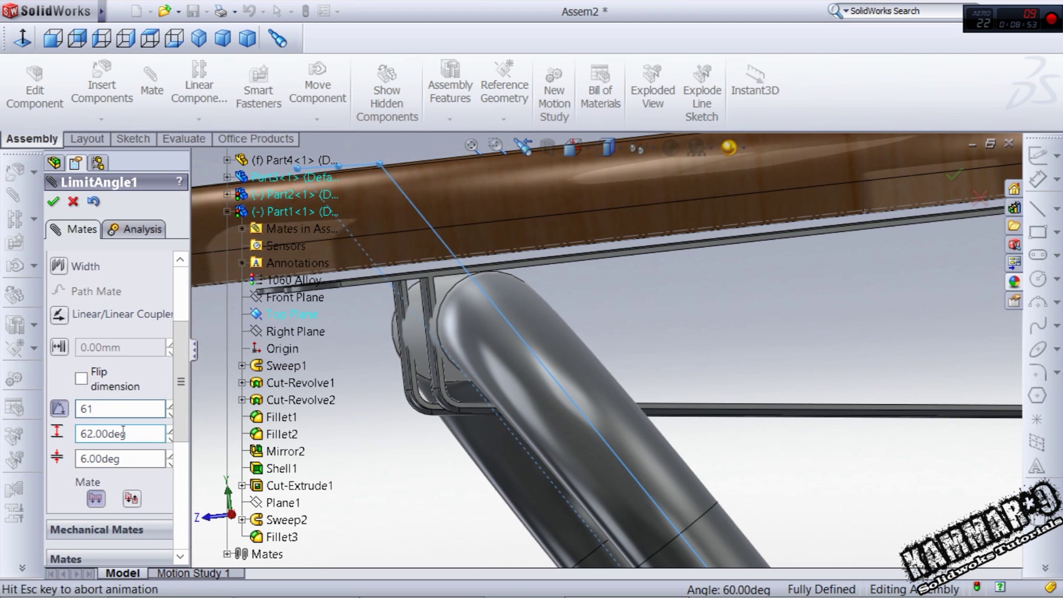
left_click_drag(523, 357, 532, 383)
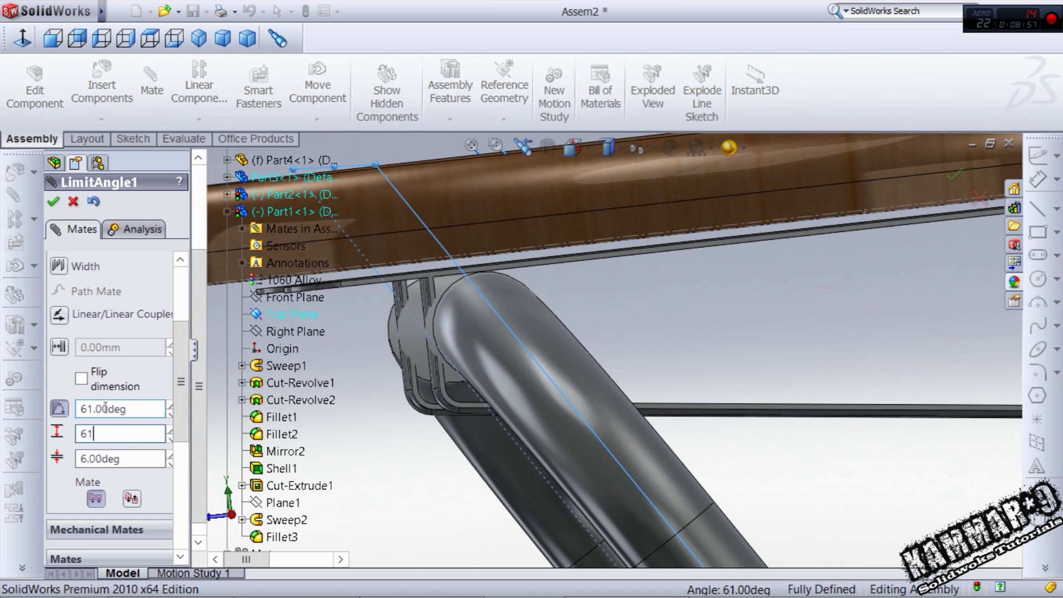
left_click_drag(496, 363, 523, 367)
middle_click_drag(407, 354, 406, 373)
scroll(435, 395, "up", 7)
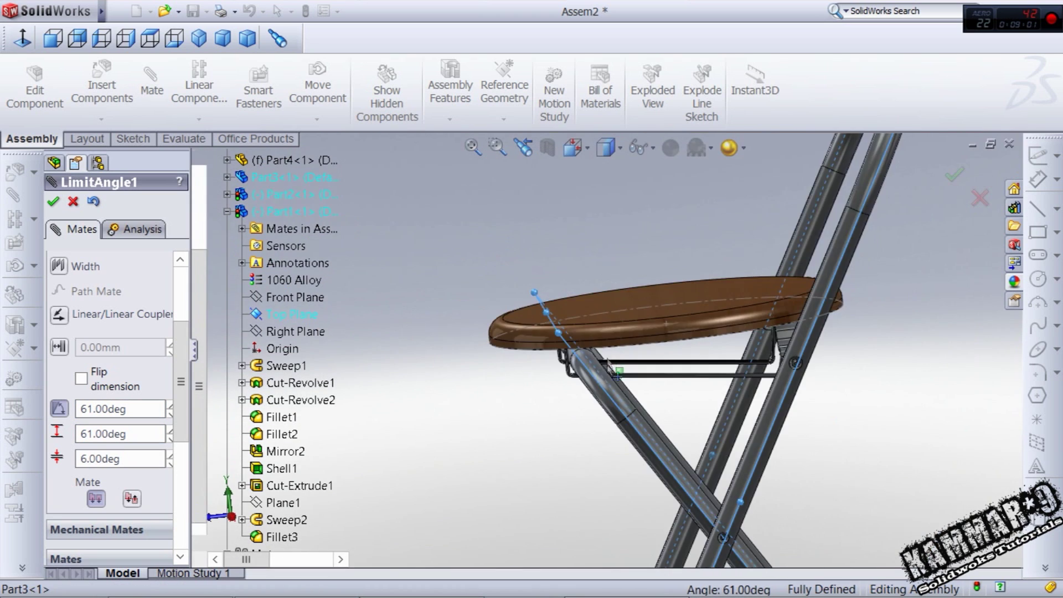
Step: Accept the edited limit angle mate between the frames and finish the Mate command
middle_click_drag(607, 363, 649, 402)
scroll(658, 451, "up", 2)
scroll(659, 456, "up", 3)
scroll(665, 460, "down", 2)
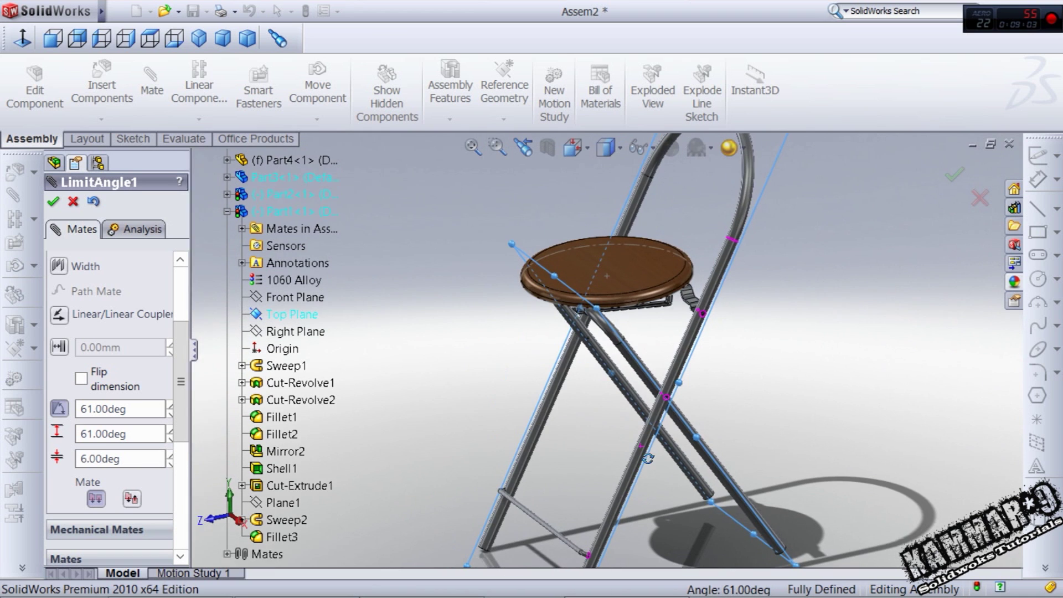
left_click(54, 202)
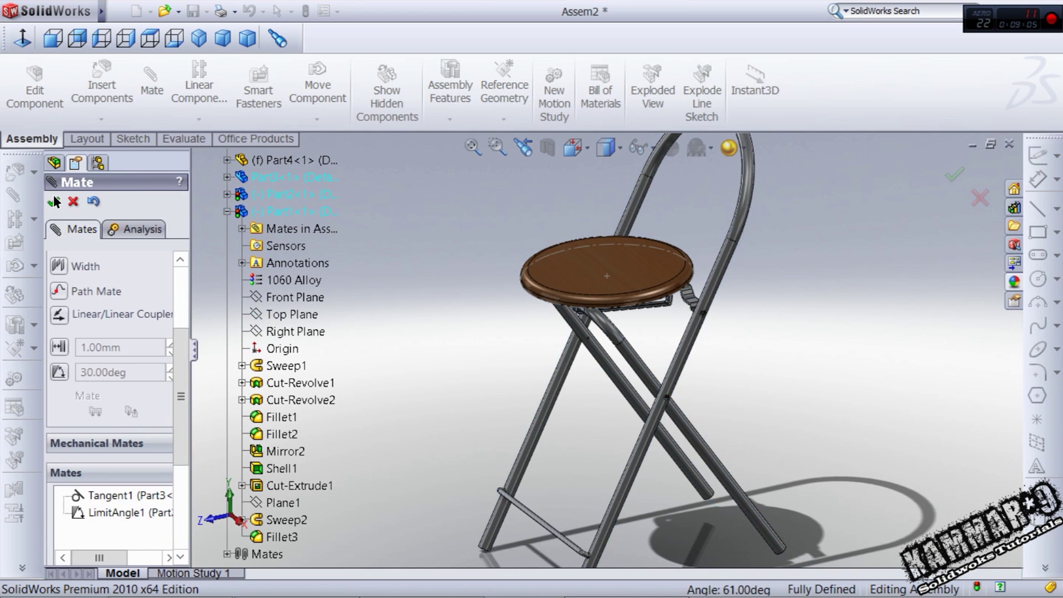
left_click(54, 202)
middle_click_drag(505, 323, 508, 335)
scroll(594, 392, "up", 2)
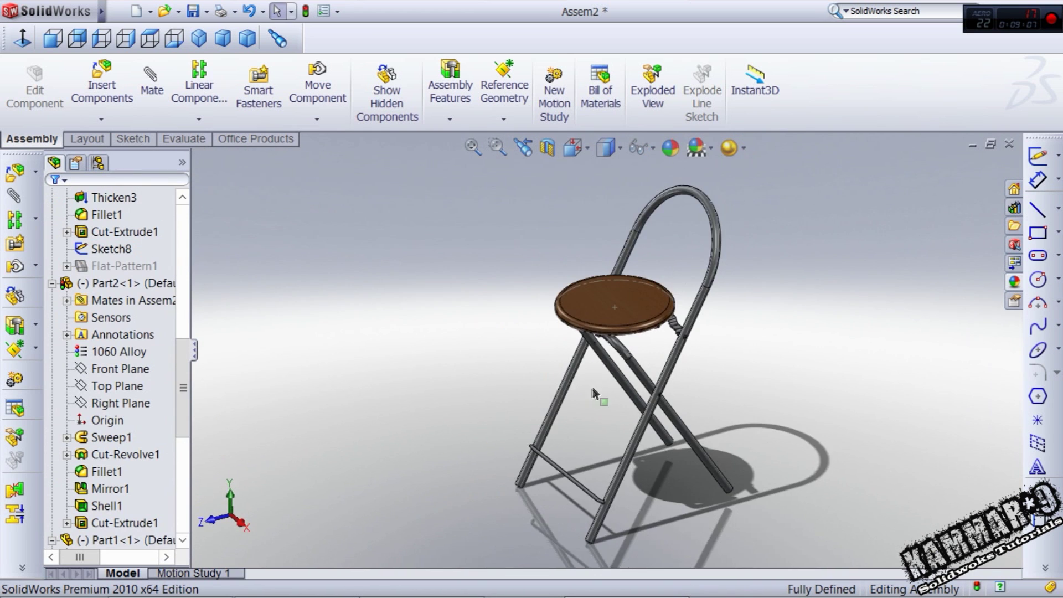
middle_click_drag(593, 377, 595, 385)
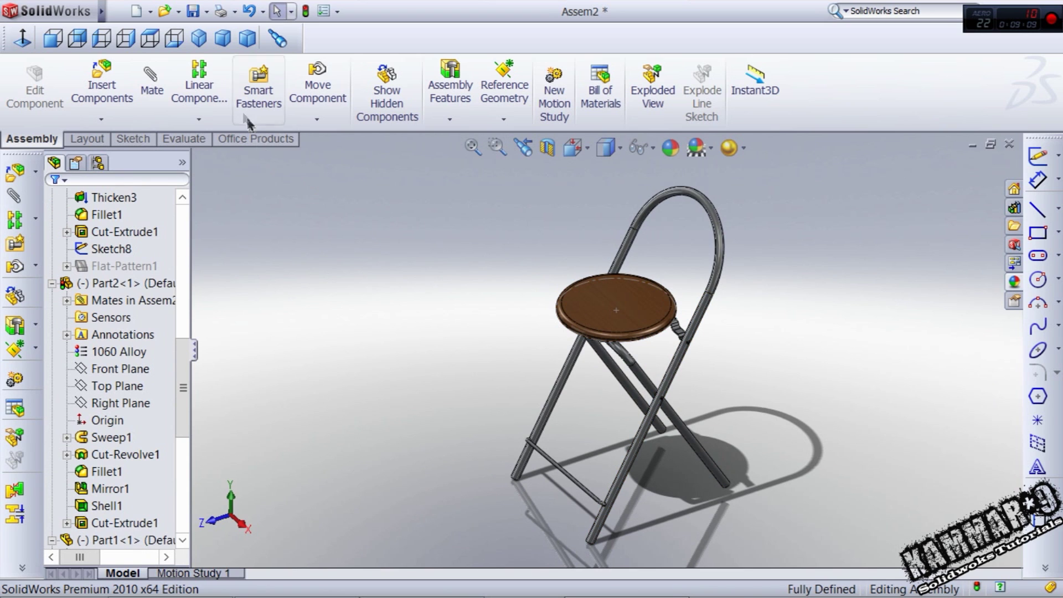
Step: Rebuild the assembly and save it as Assem2 in the chair project's Nouveau dossier folder
left_click(193, 13)
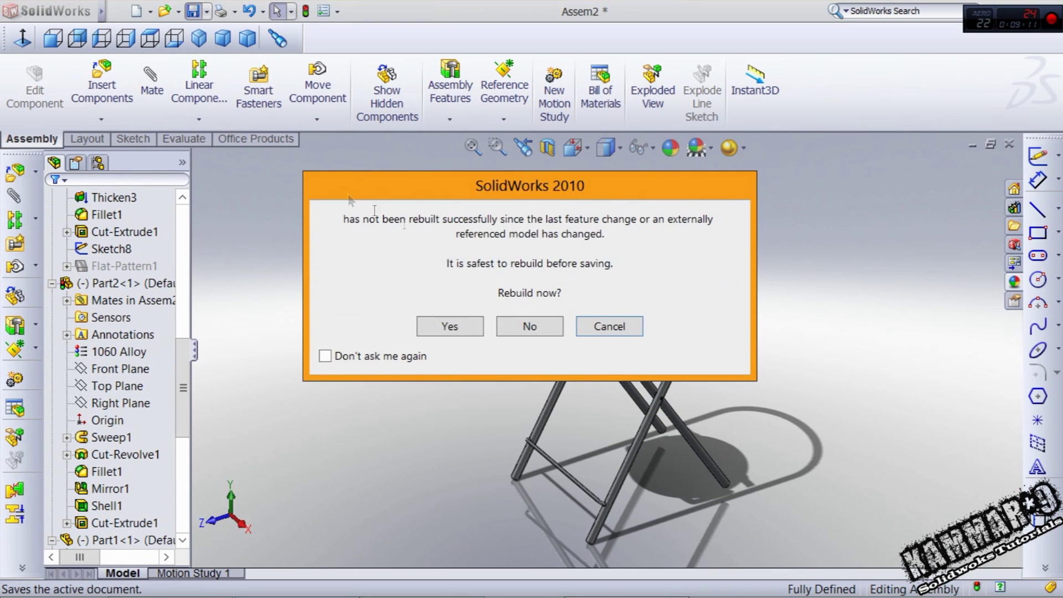
left_click(462, 326)
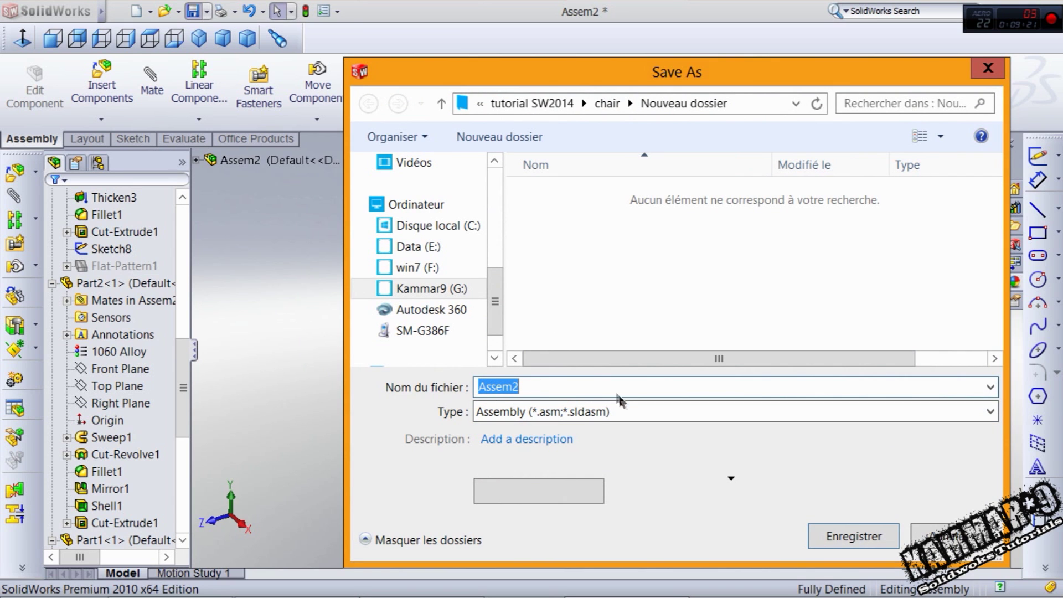
left_click(830, 533)
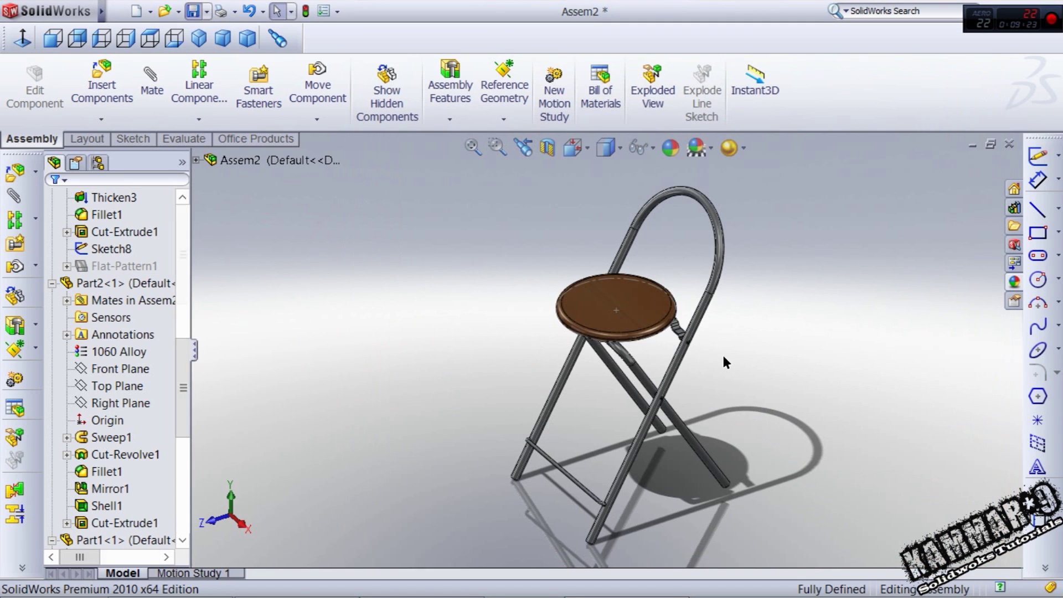
Step: Examine the hinge holes where the Part1 frame tubes meet the Part3 bracket's rear arms
scroll(720, 356, "down", 8)
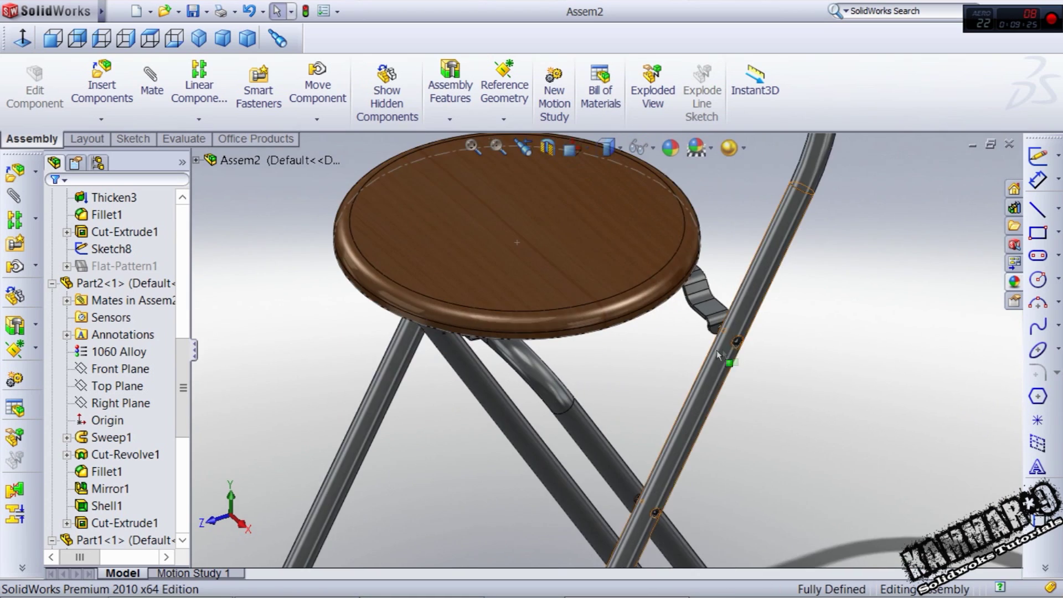
middle_click_drag(757, 339, 663, 329)
scroll(721, 334, "down", 5)
scroll(720, 341, "down", 4)
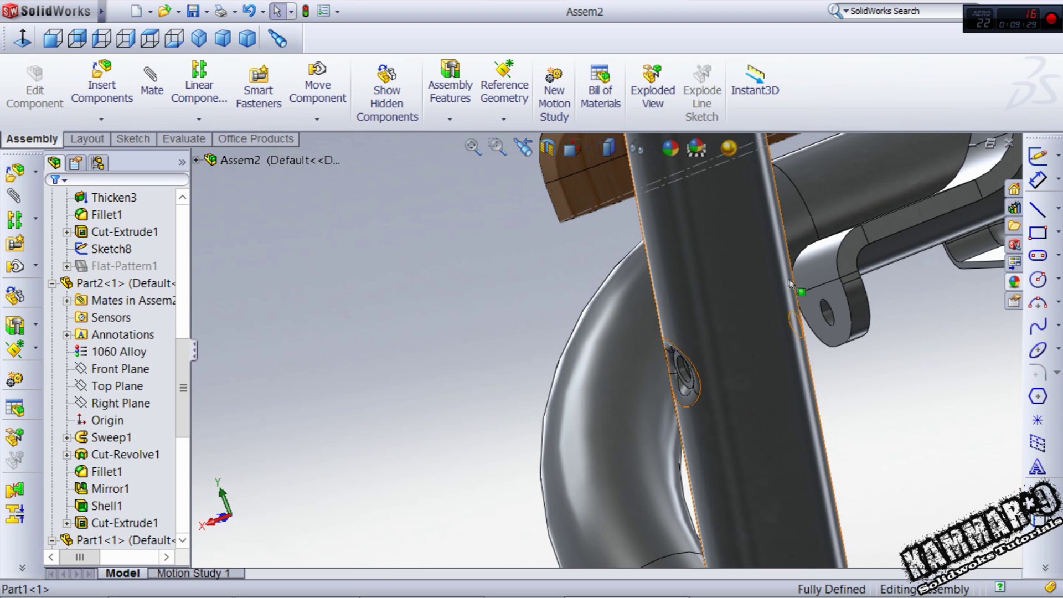
middle_click_drag(808, 267, 816, 320)
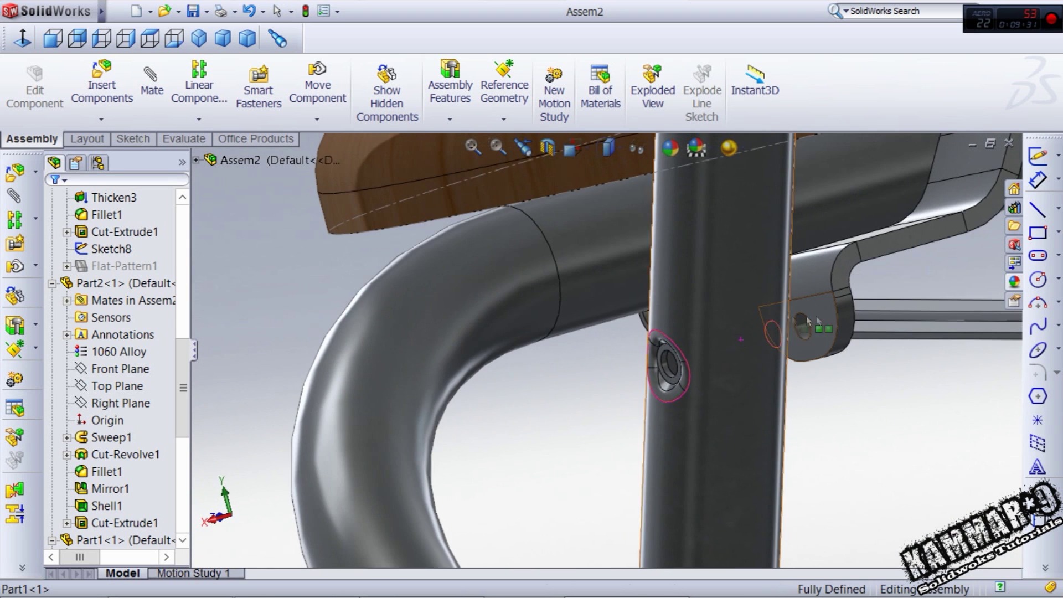
scroll(762, 345, "up", 2)
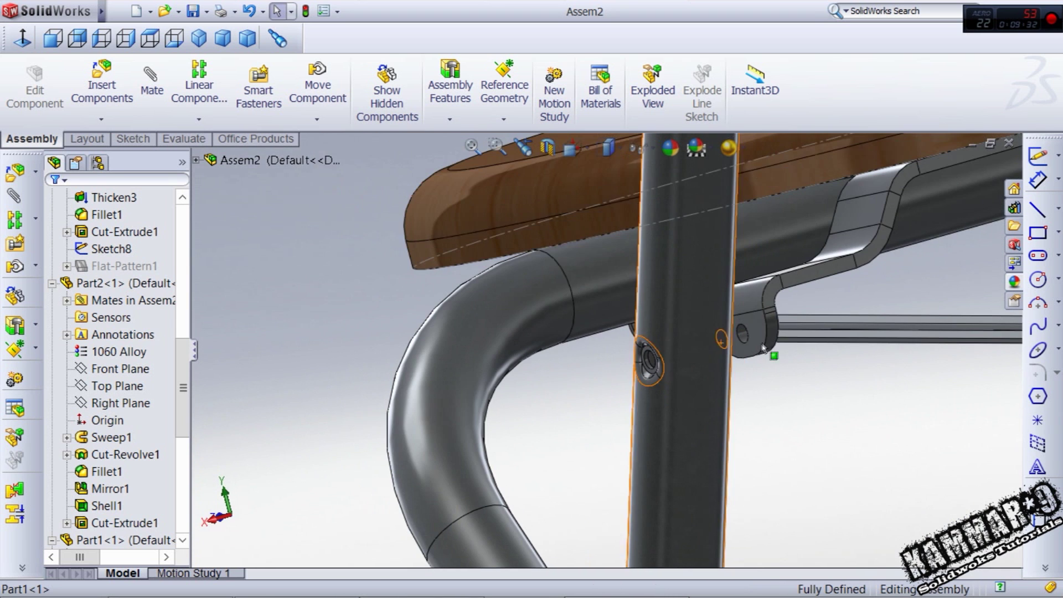
left_click(213, 120)
left_click(210, 122)
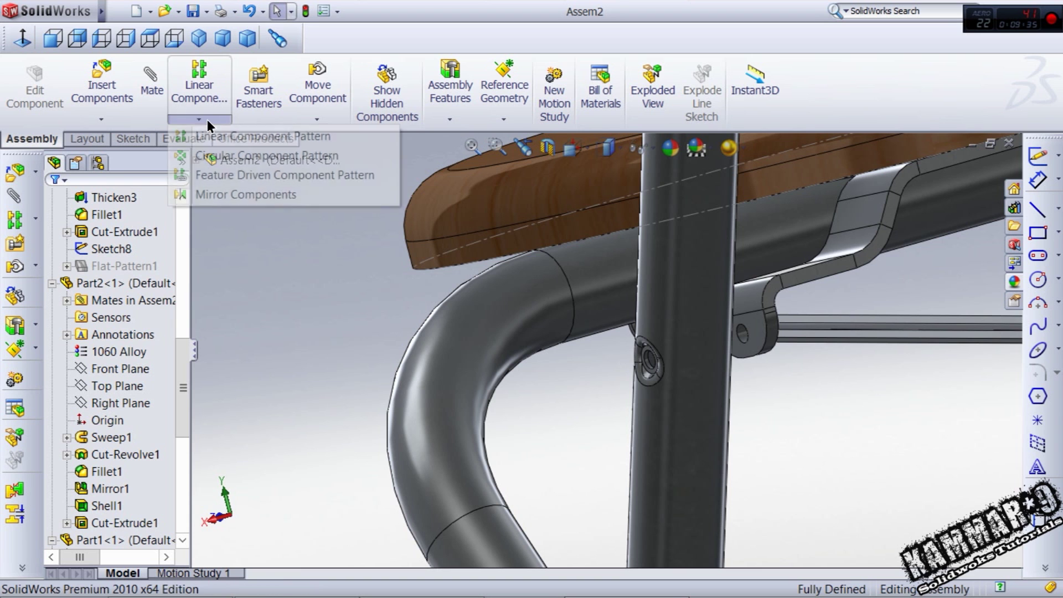
scroll(729, 329, "up", 5)
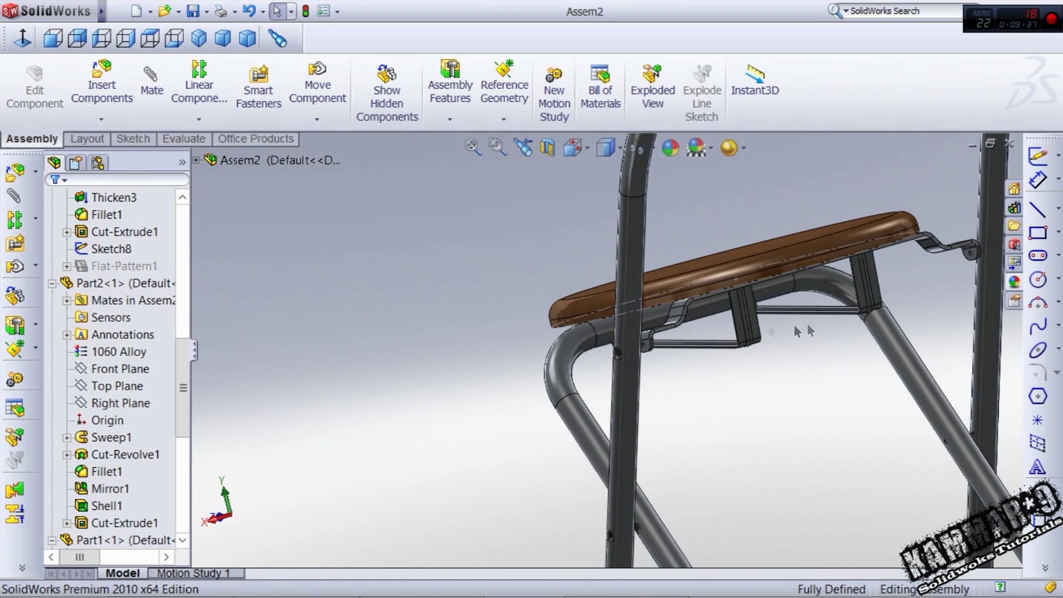
middle_click_drag(630, 386, 676, 376)
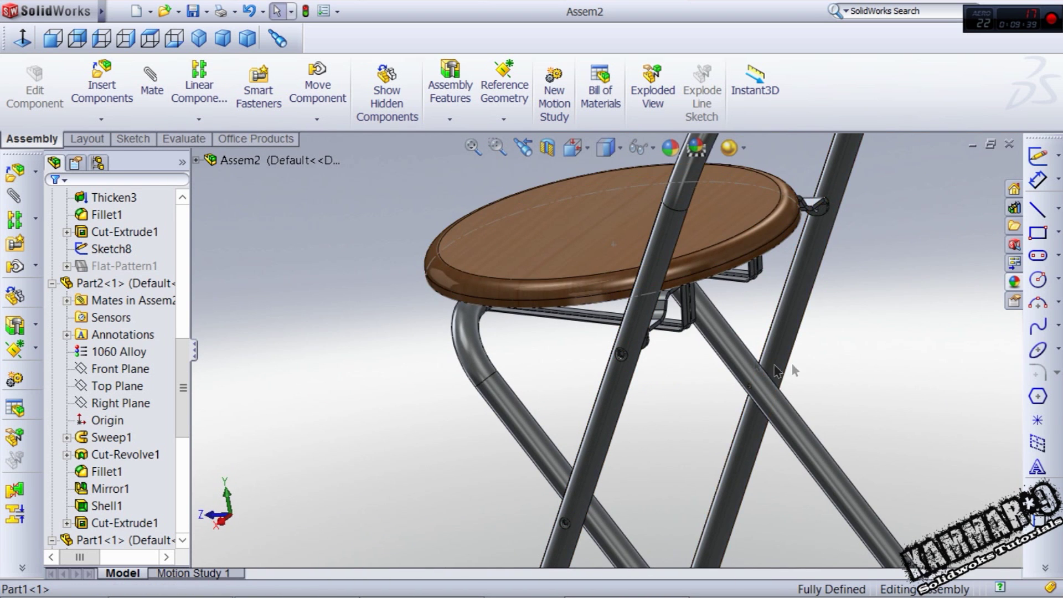
Step: Examine the Part3 bracket's mounting tabs and their screw holes on the underside of the seat
middle_click_drag(759, 308, 836, 230)
scroll(831, 227, "up", 5)
scroll(755, 201, "down", 6)
middle_click_drag(699, 360, 889, 285)
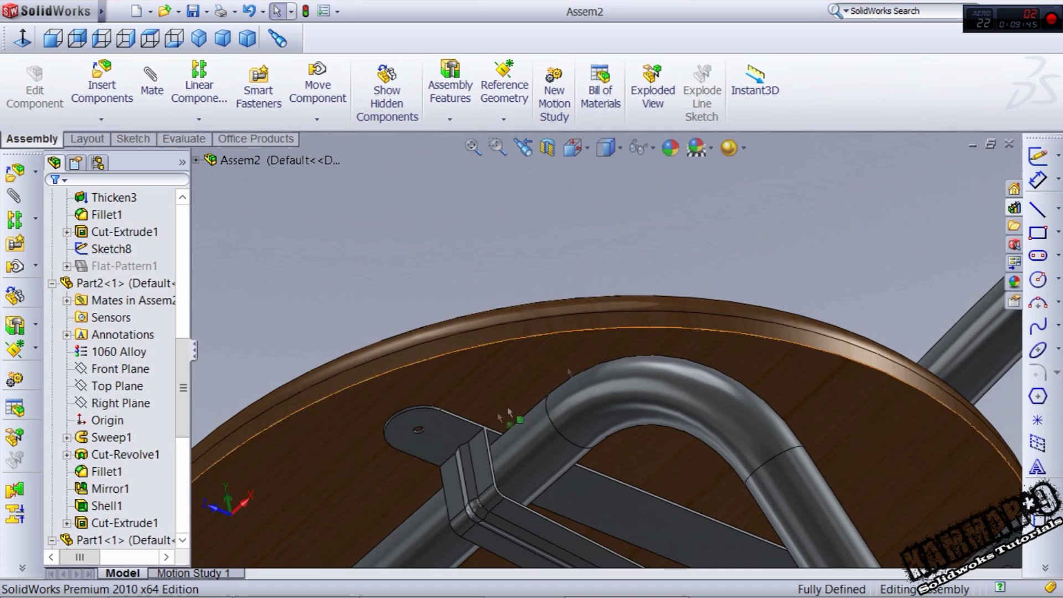
scroll(421, 432, "down", 6)
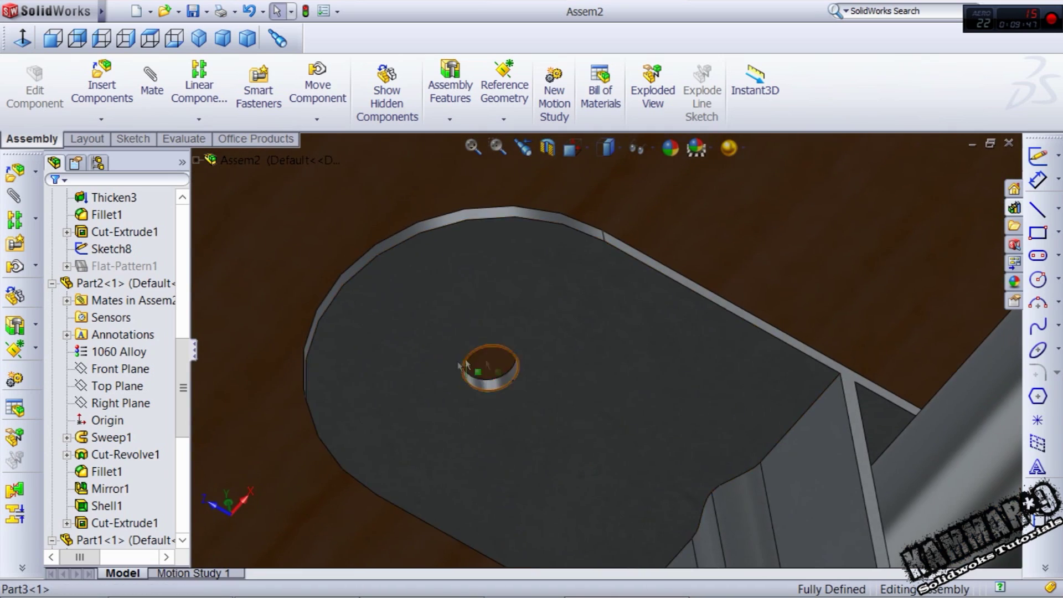
scroll(582, 398, "up", 10)
scroll(670, 406, "down", 3)
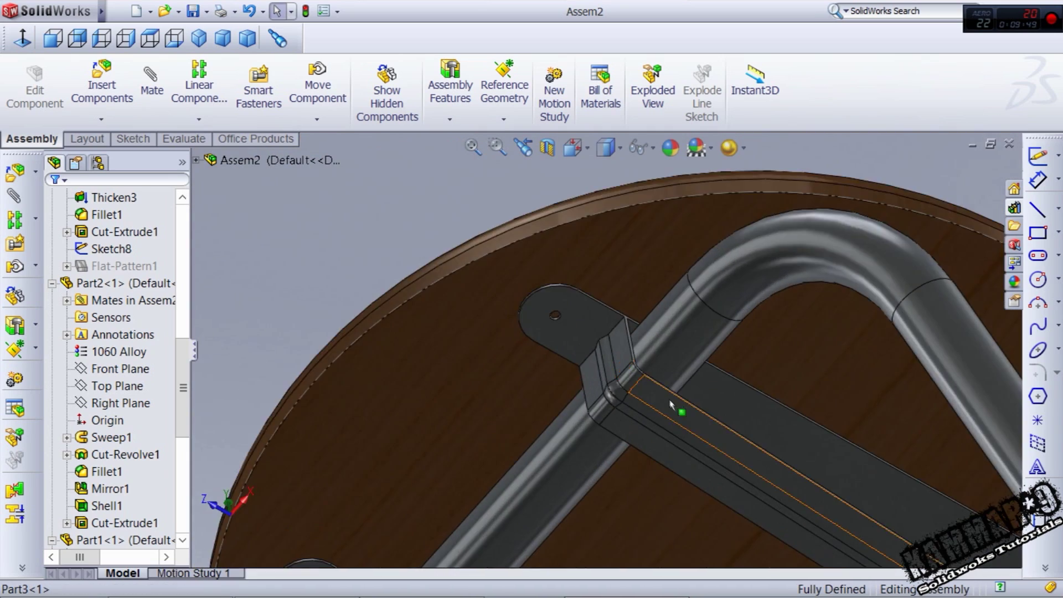
scroll(670, 405, "up", 3)
scroll(890, 517, "down", 3)
middle_click_drag(889, 518, 871, 437)
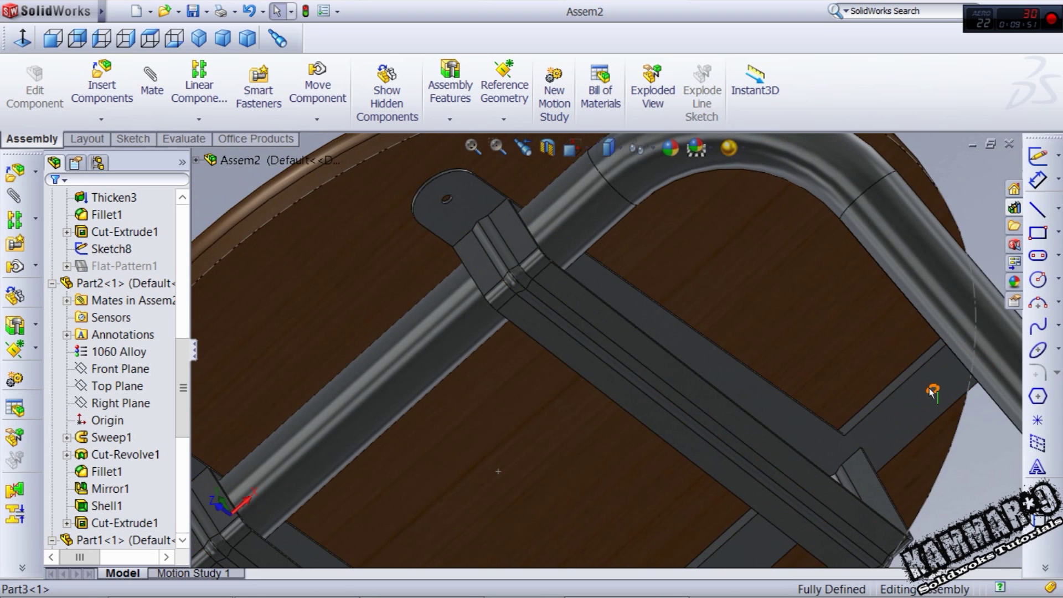
scroll(626, 384, "up", 4)
scroll(517, 271, "down", 3)
scroll(577, 201, "down", 3)
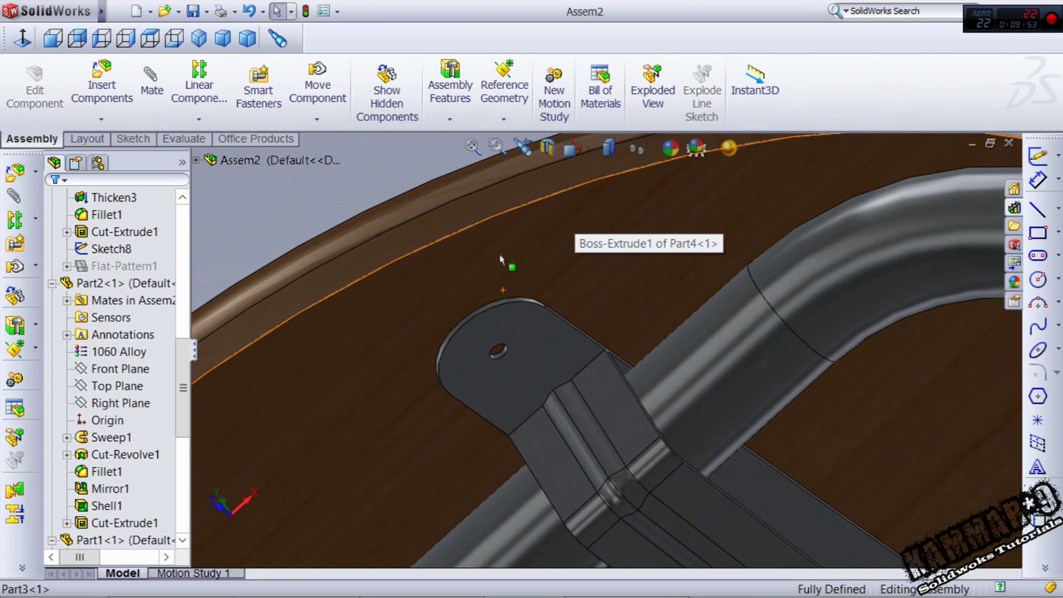
middle_click_drag(515, 299, 527, 287)
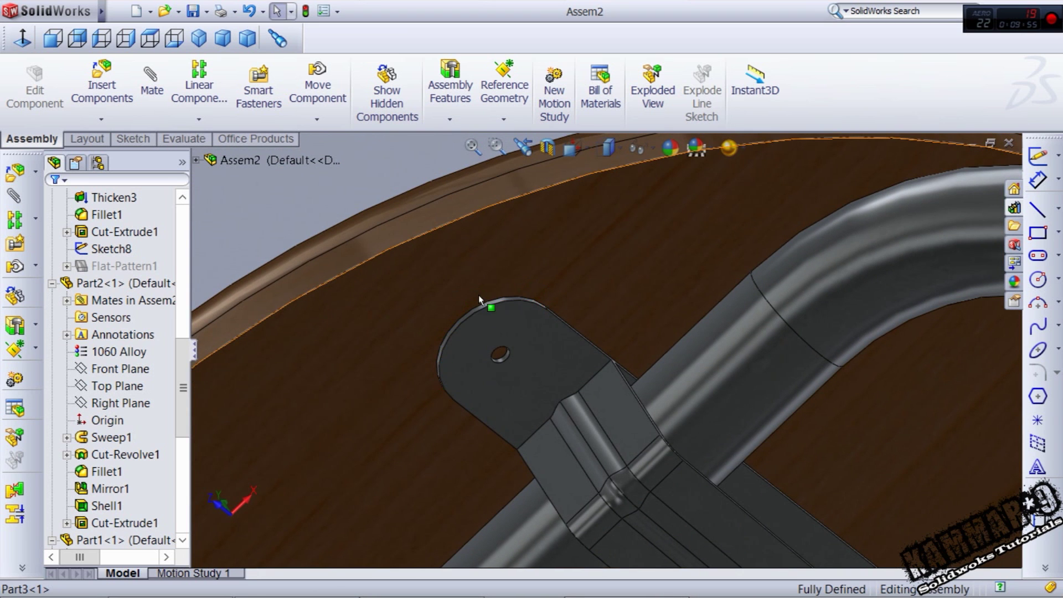
Step: Select the underside face of the Part4 seat and inspect it through the bracket's mounting hole
left_click(454, 261)
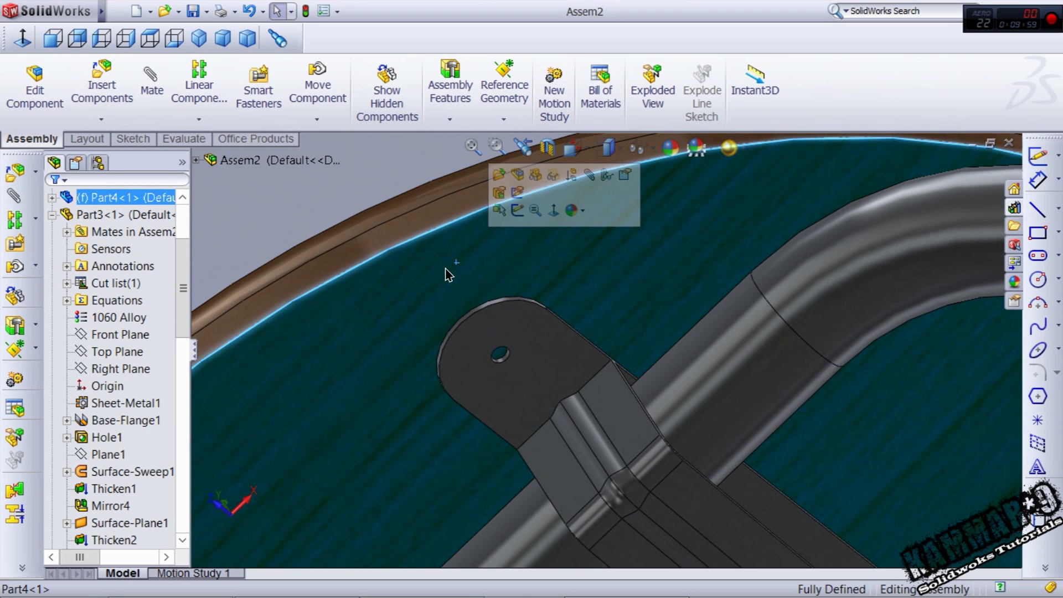
scroll(518, 354, "down", 4)
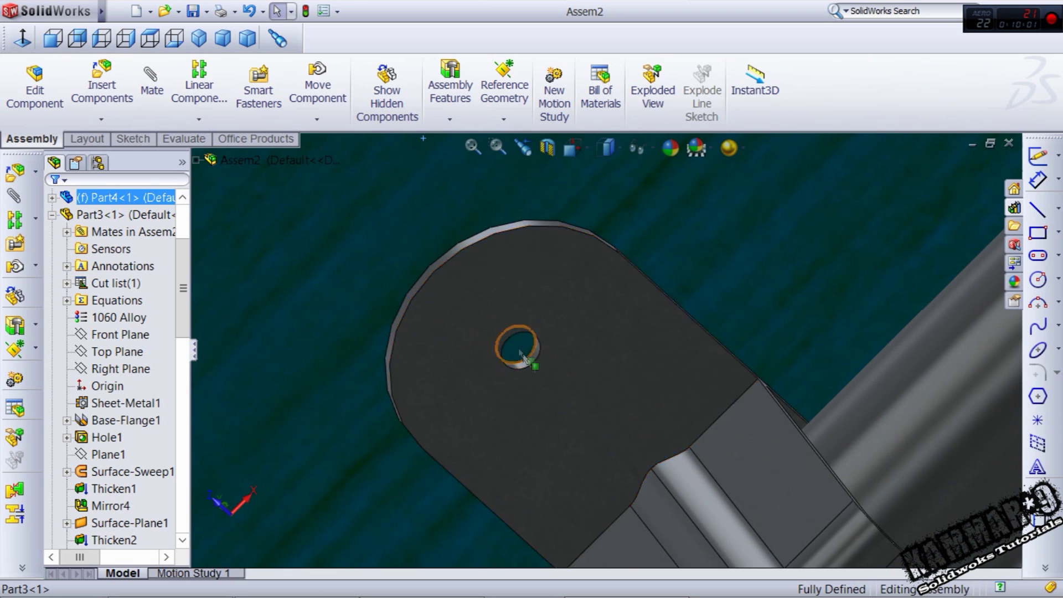
scroll(521, 355, "up", 8)
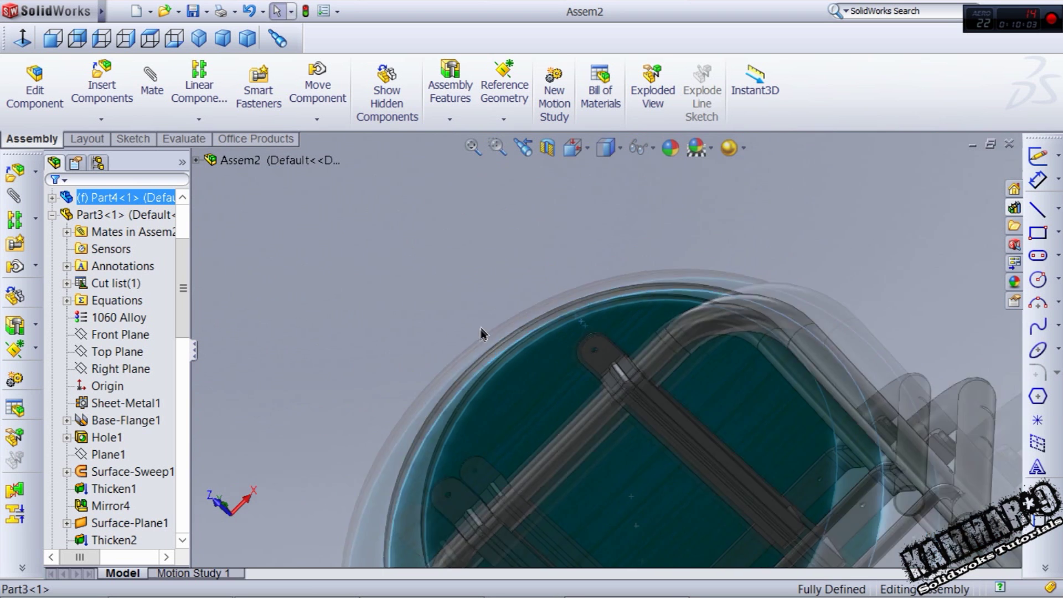
scroll(537, 393, "down", 3)
middle_click_drag(536, 369, 547, 395)
scroll(548, 395, "up", 2)
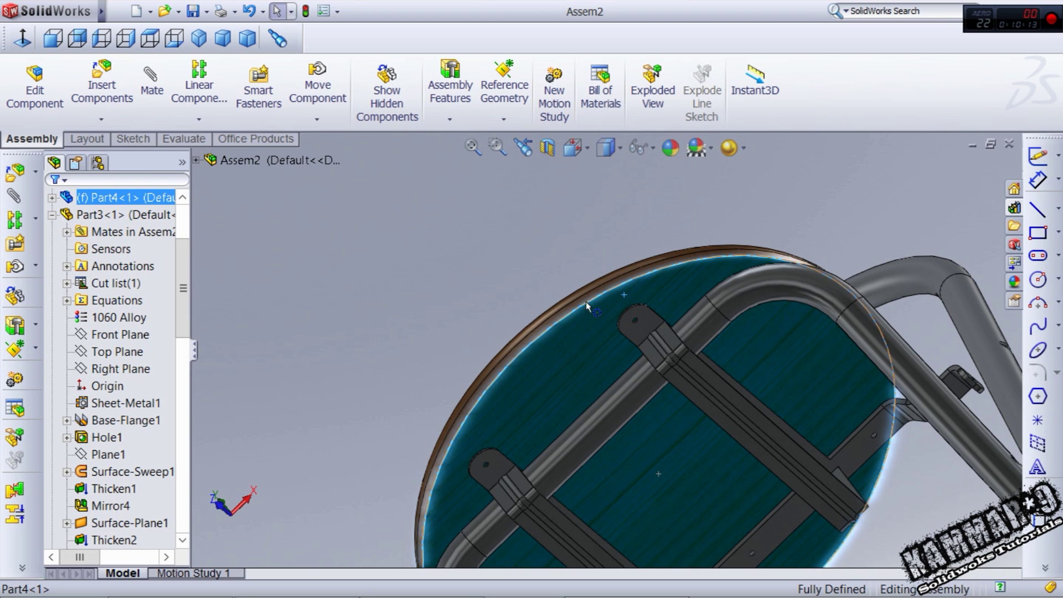
middle_click_drag(588, 305, 584, 329)
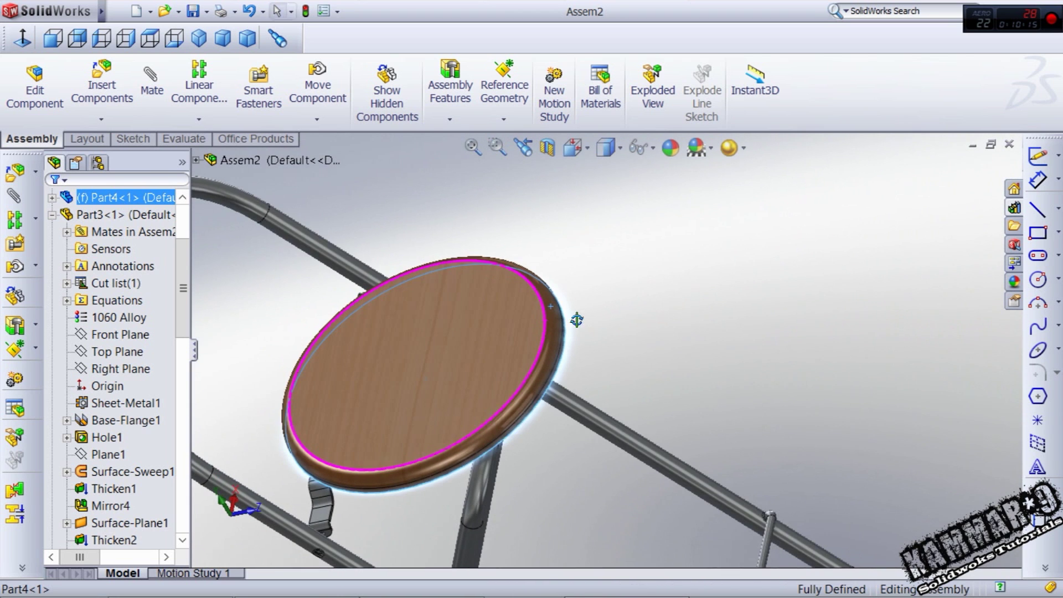